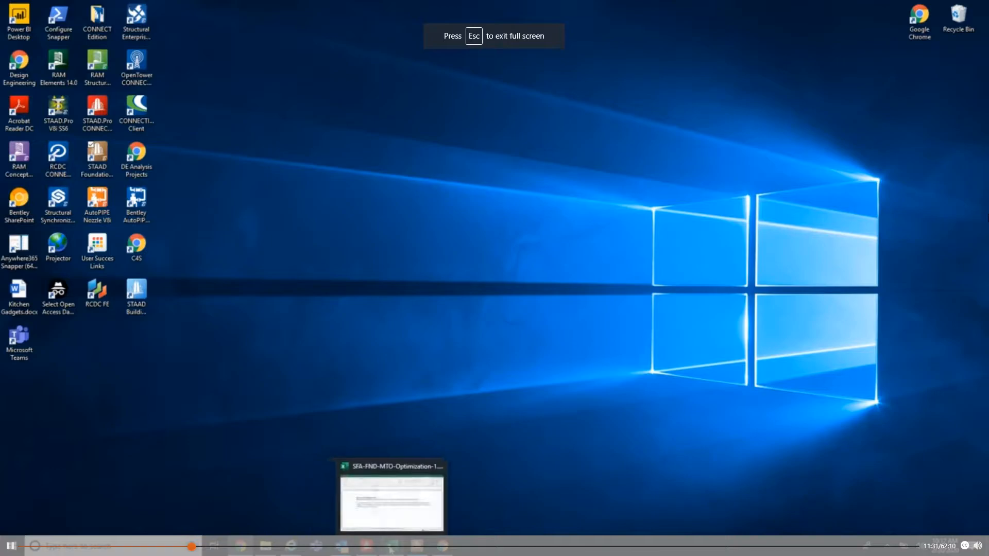
- Switch to Excel with the SFA-FND-MTO-Optimization-1.xlsx workbook and enlarge its window to nearly fill the screen
click(392, 546)
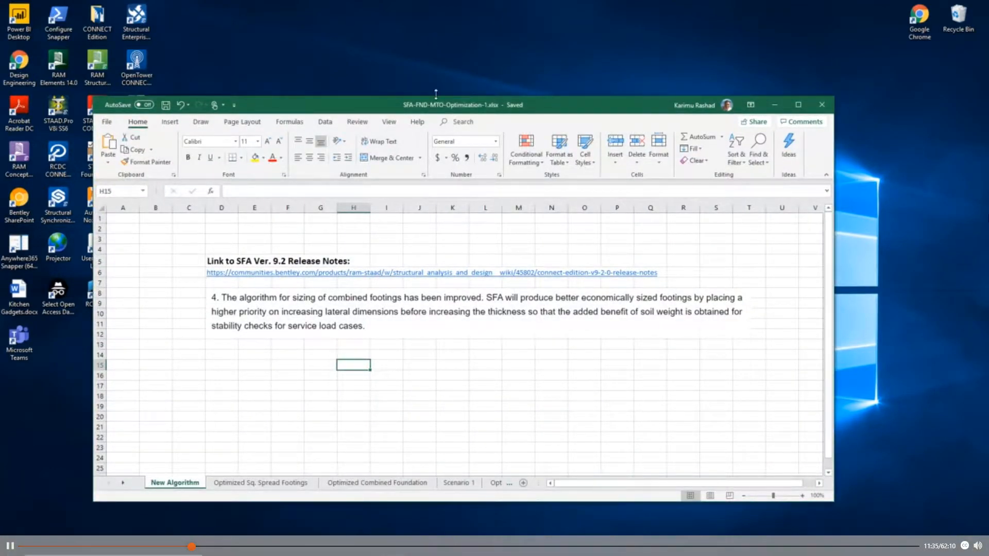
drag(434, 105, 390, 27)
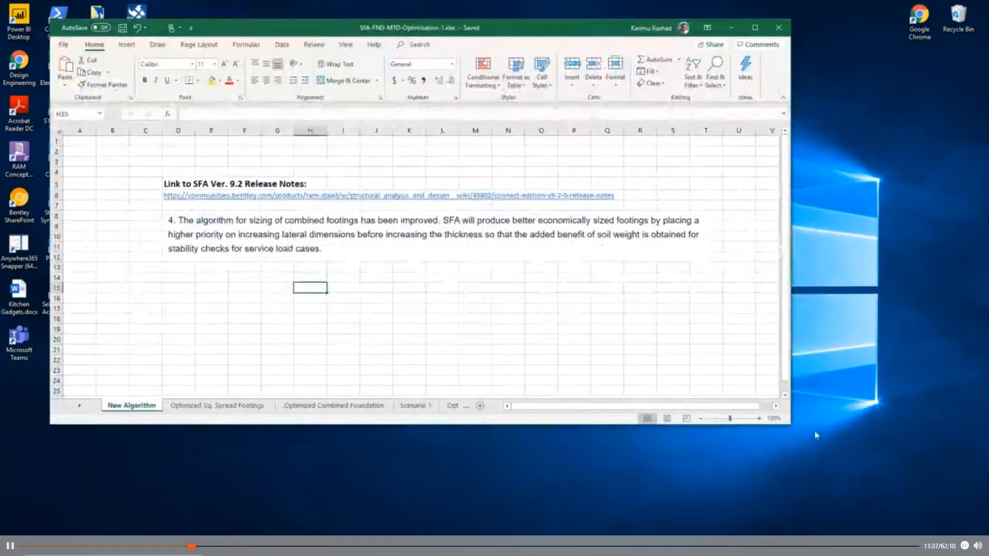
drag(794, 421, 962, 544)
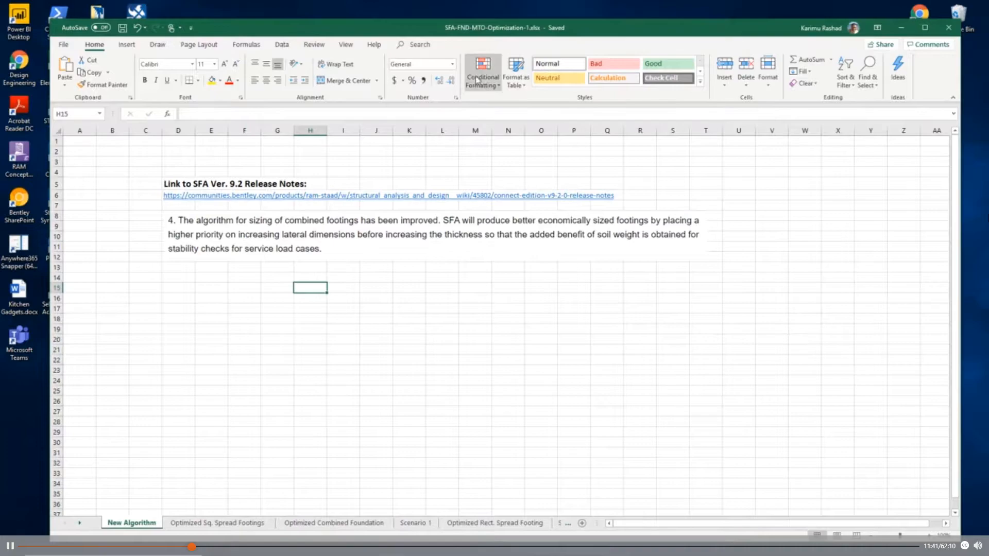
drag(580, 32, 550, 23)
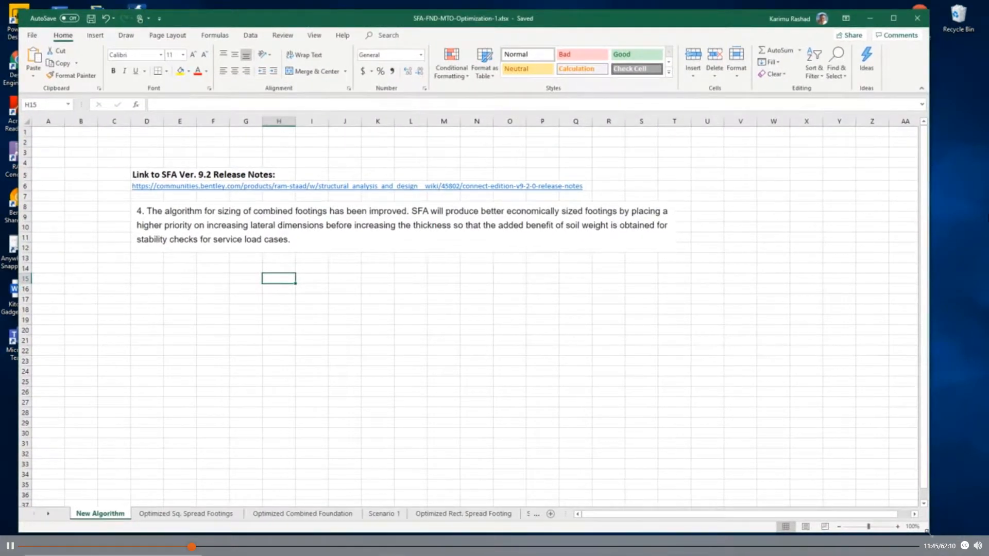
drag(930, 533, 973, 548)
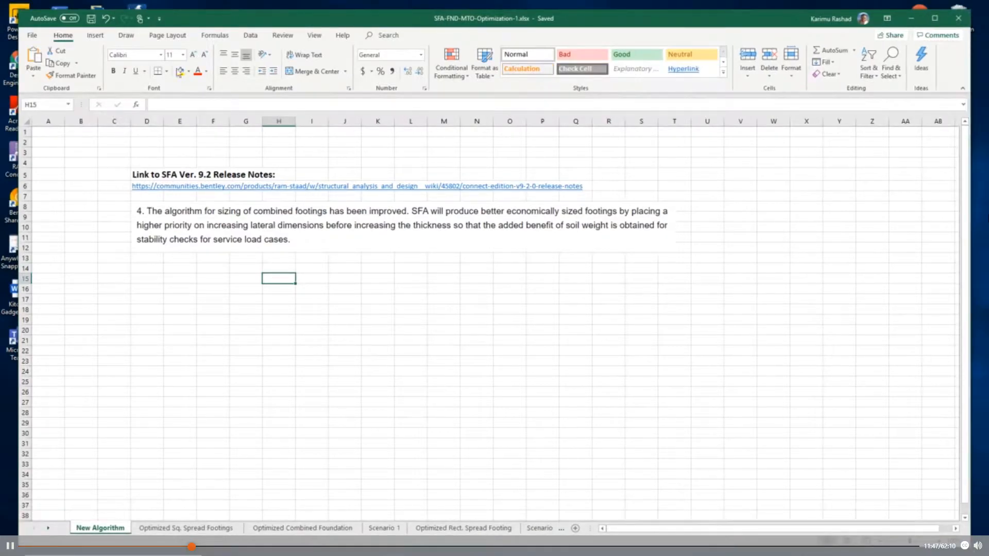
drag(19, 10, 12, 9)
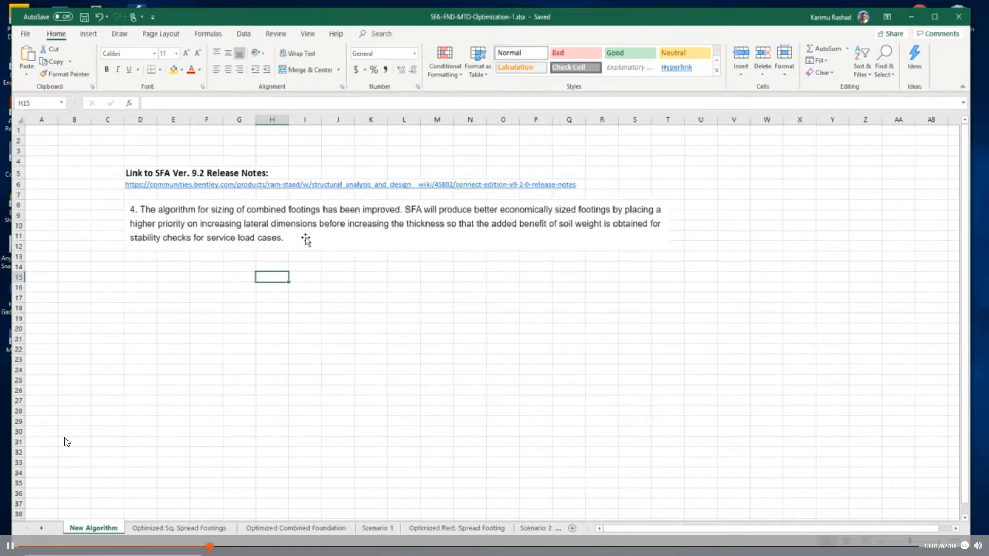
key(Escape)
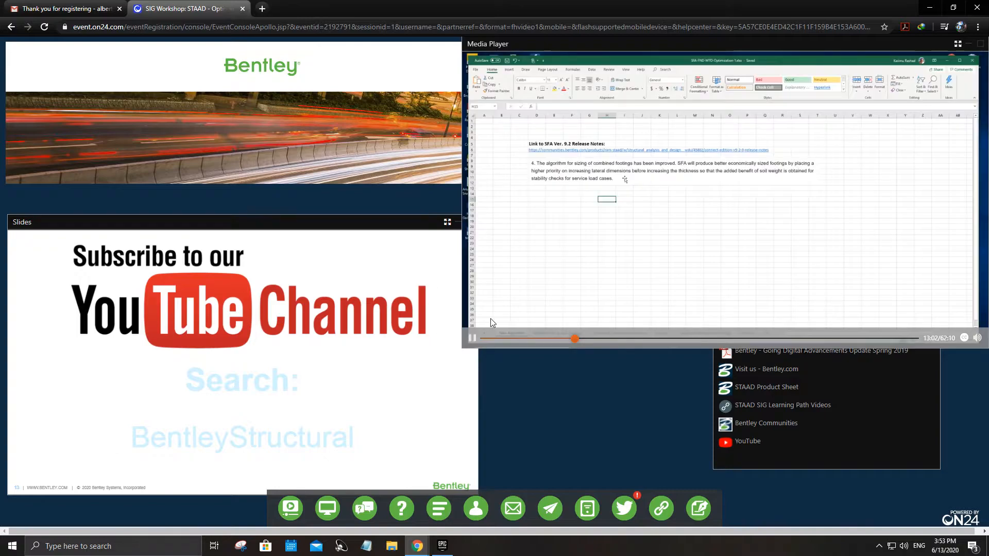
drag(535, 41, 456, 51)
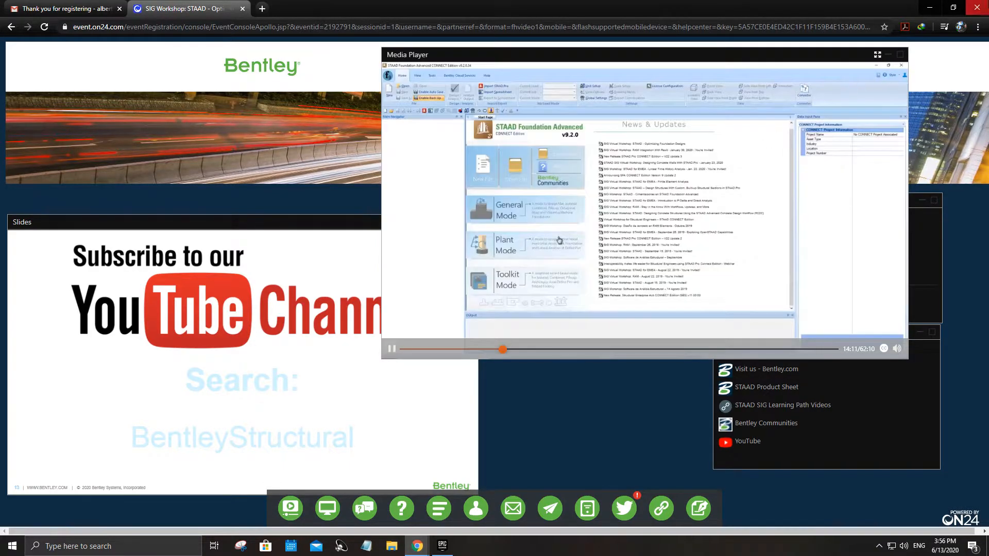
click(877, 54)
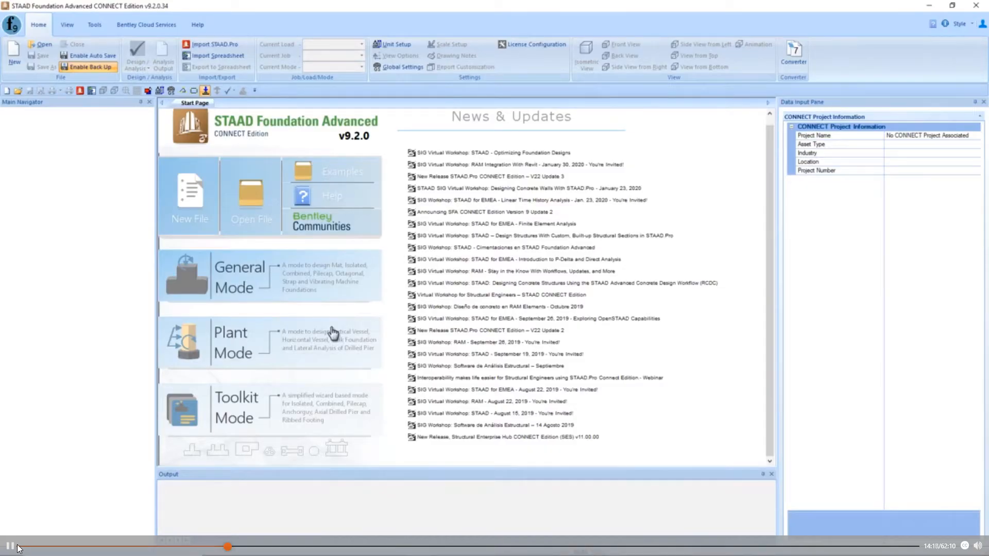
click(10, 547)
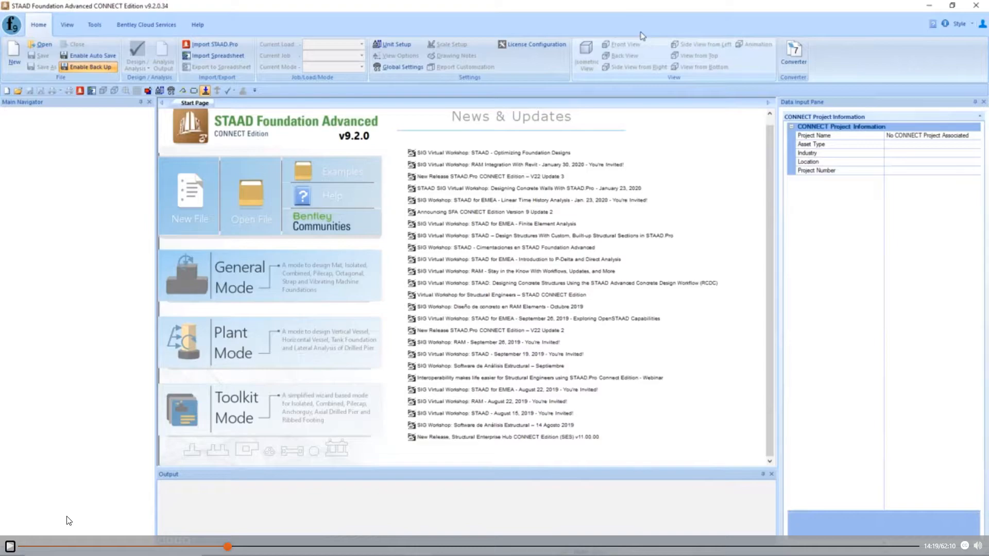
click(10, 547)
click(9, 548)
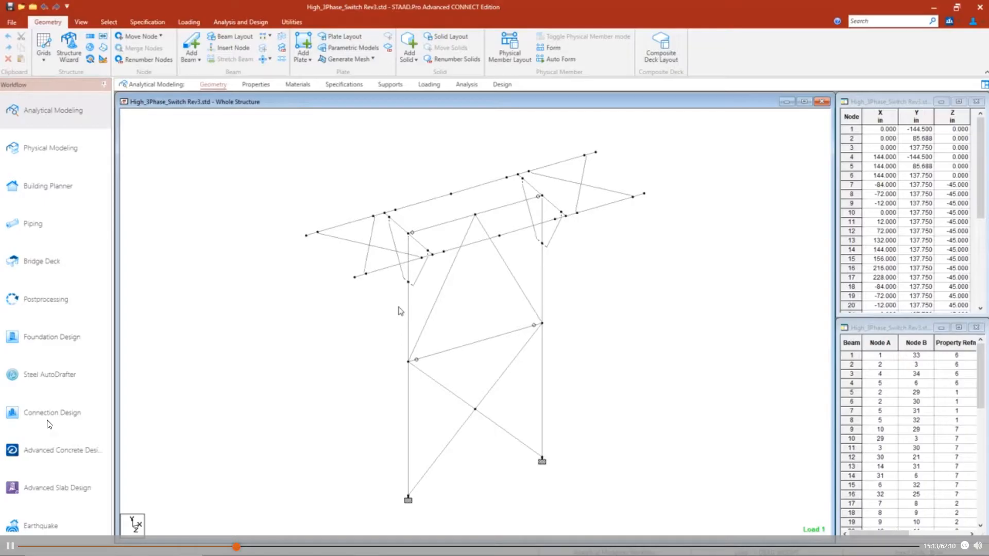
- Examine the three-phase switch structure in an enlarged 3D rendered view from another angle, and close that view
right_click(579, 313)
click(612, 308)
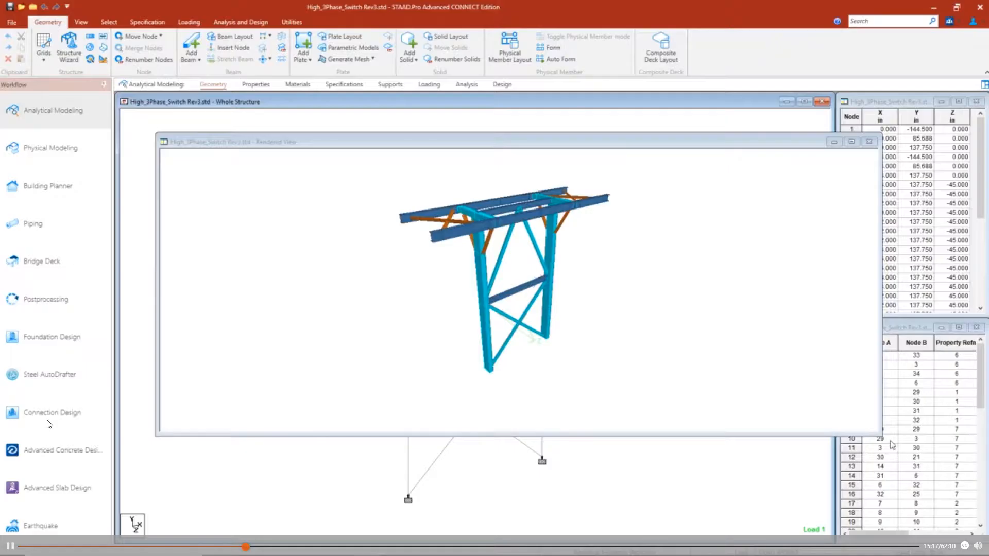
drag(876, 434, 916, 536)
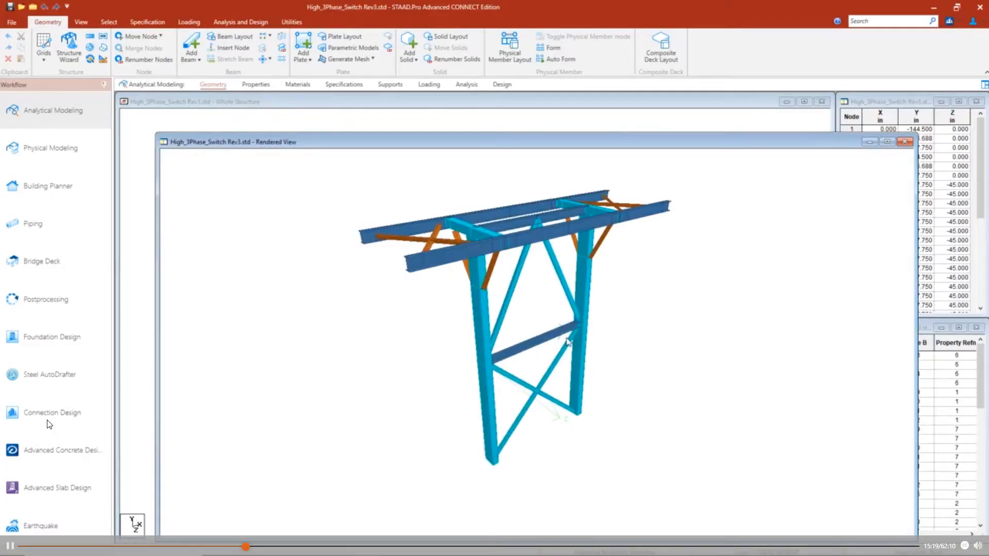
drag(571, 342, 472, 364)
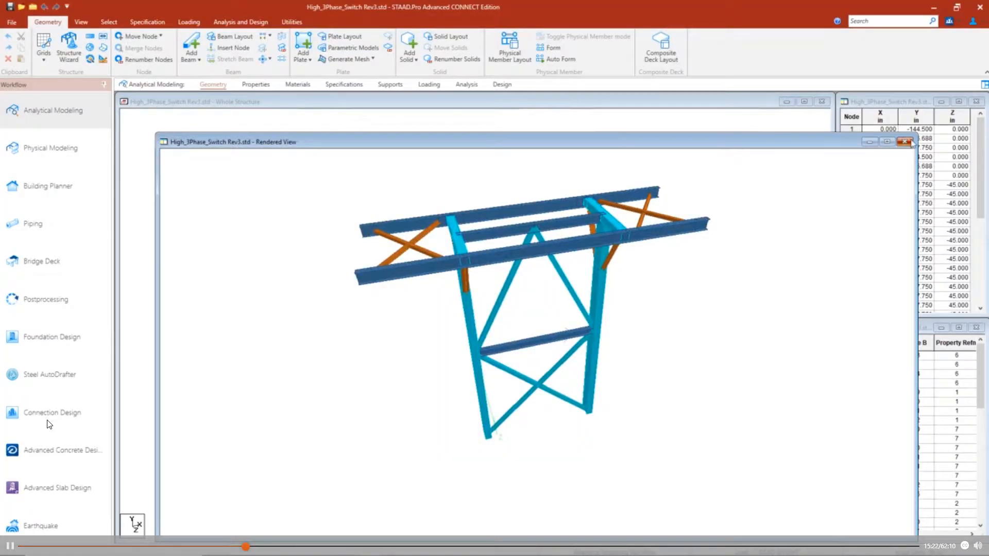
click(905, 141)
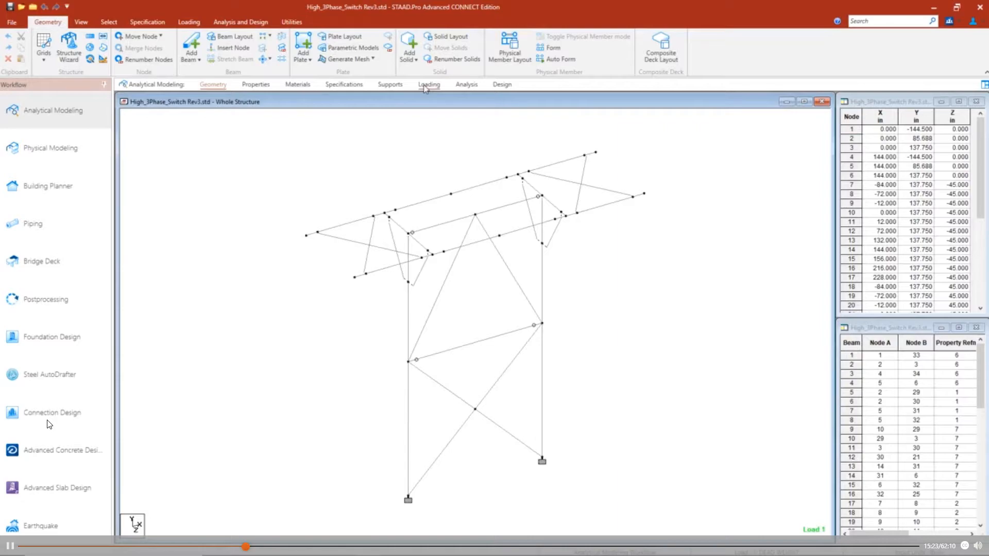
- Display the structure's load definitions and expand the load case details to examine the listed cases
click(428, 85)
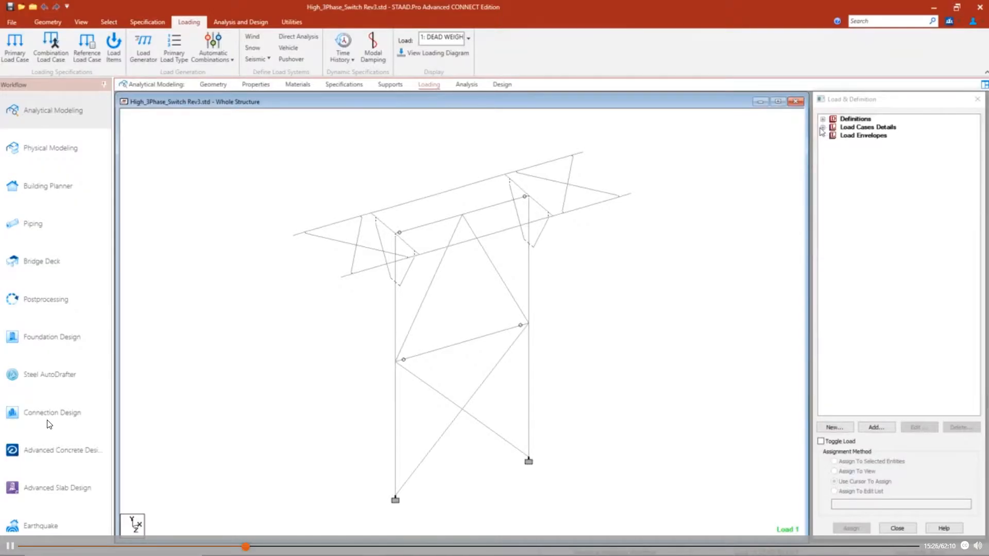
click(820, 129)
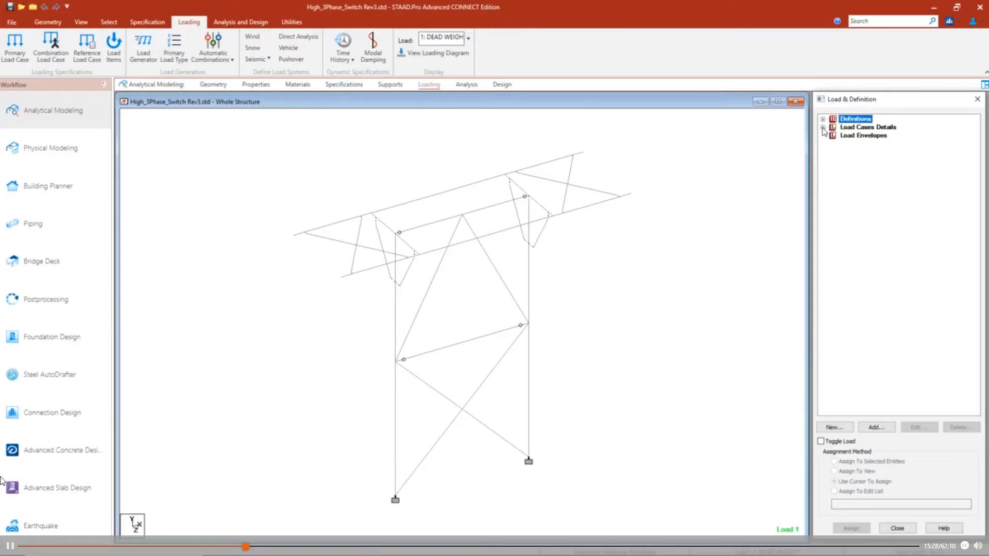
click(823, 127)
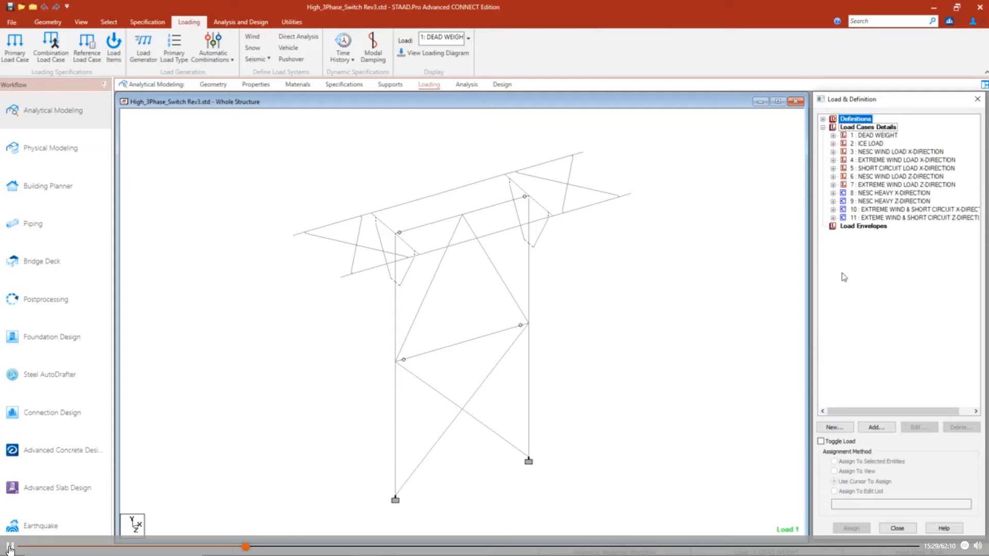
click(11, 546)
key(Escape)
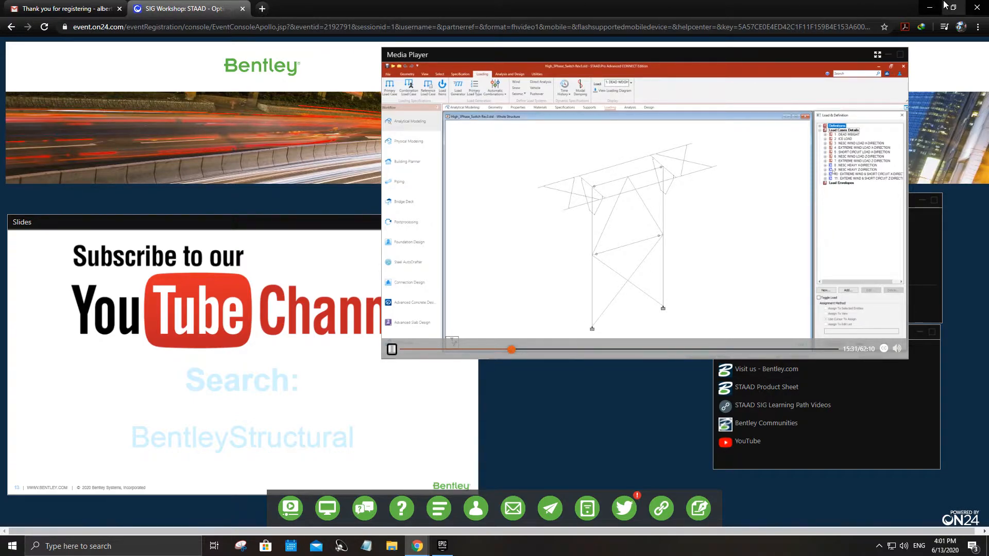
click(877, 54)
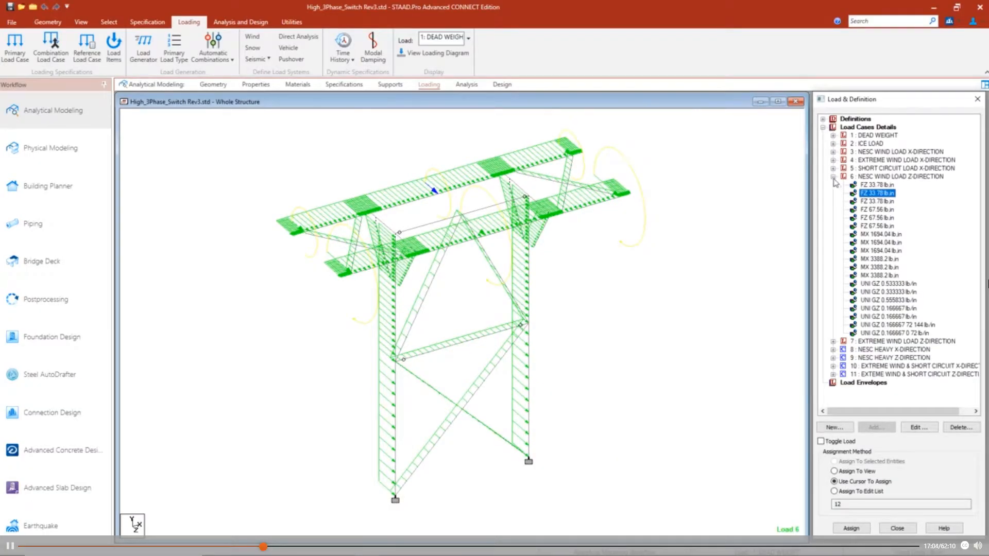
- Try to enter the Foundation Design workflow from the structural model, and close STAAD.Pro
click(834, 178)
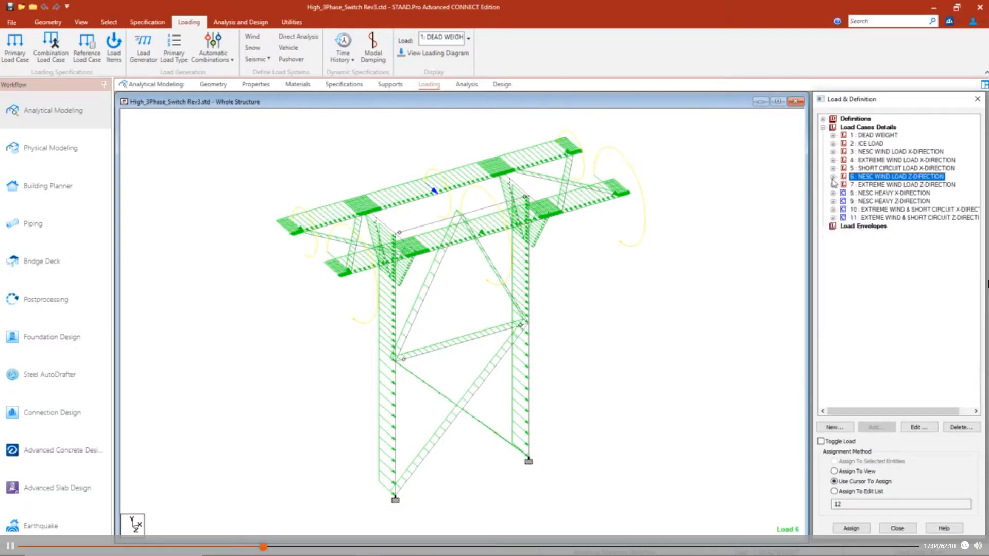
click(67, 350)
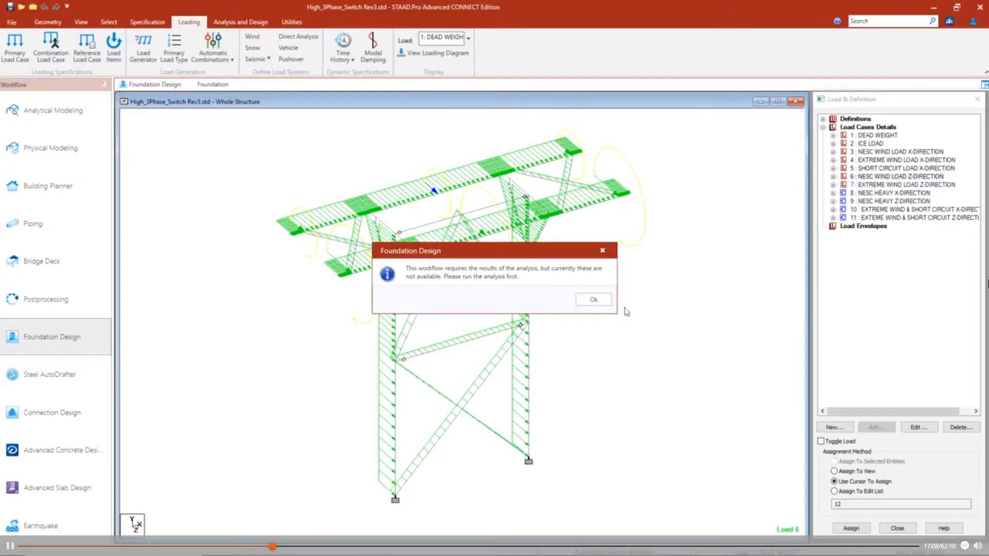
click(593, 300)
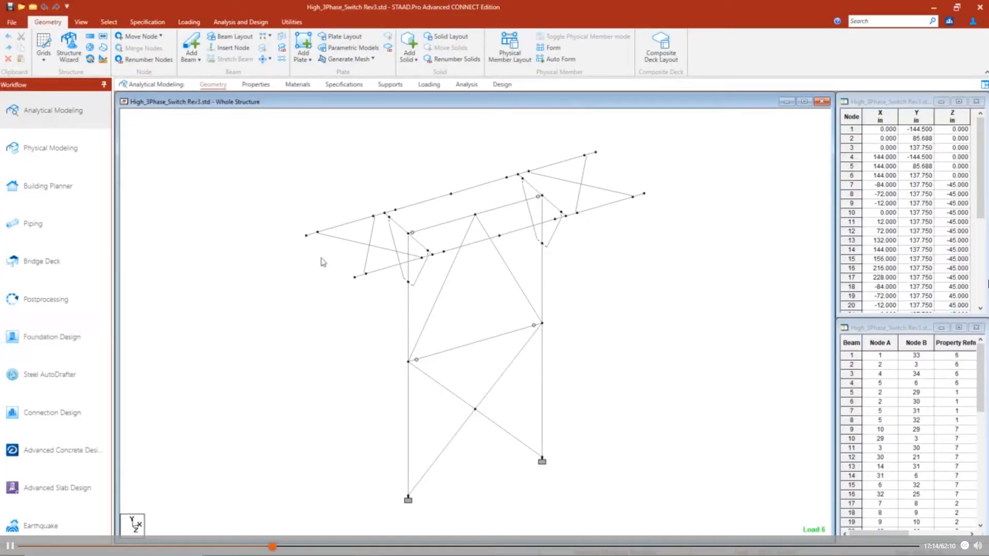
click(980, 8)
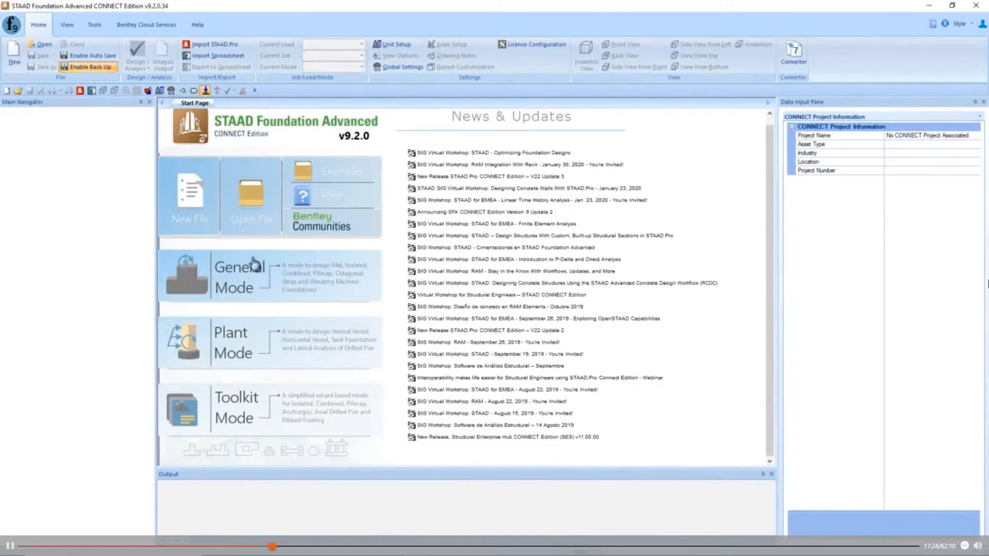
- Start opening an existing foundation project and browse the Data (D:) drive to the Working folder inside Demo
click(46, 44)
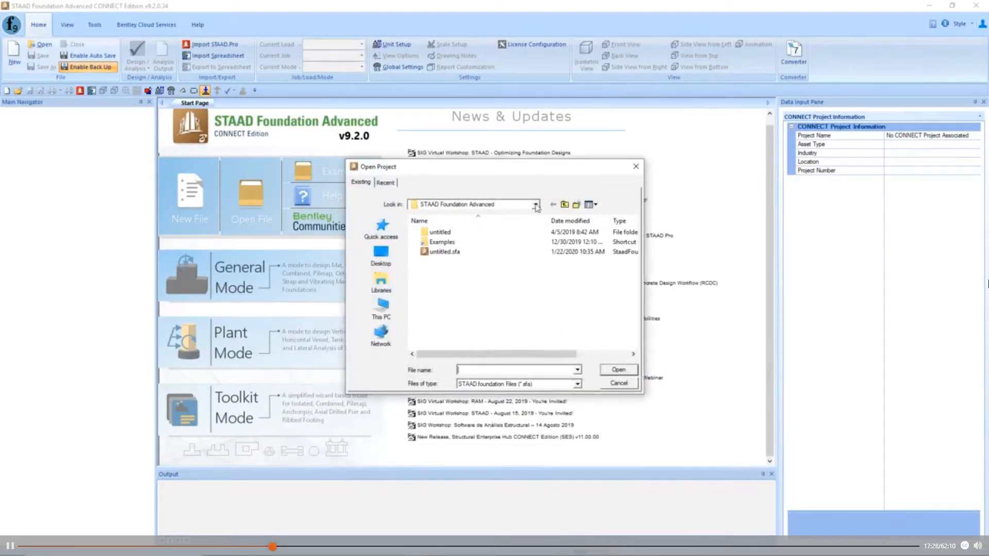
click(536, 205)
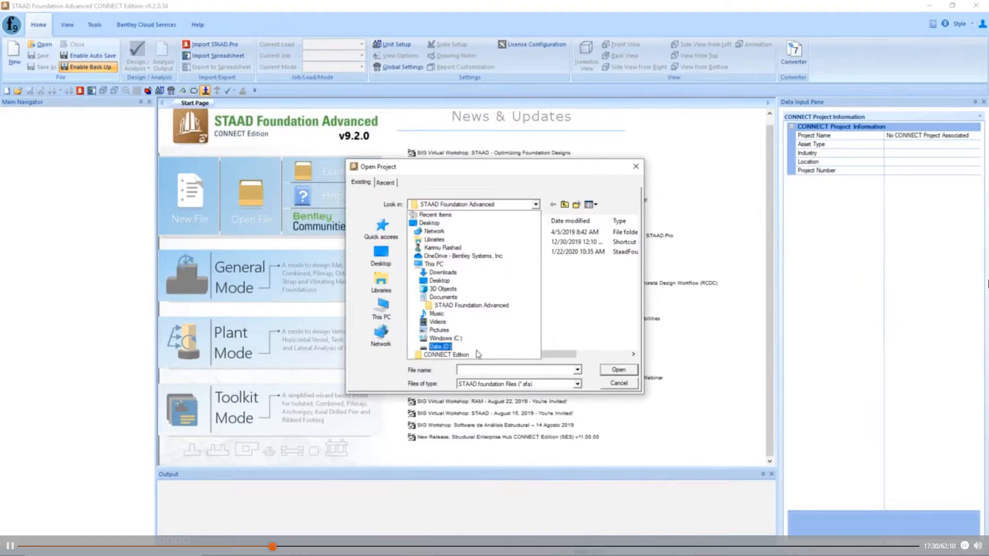
click(442, 346)
double_click(433, 232)
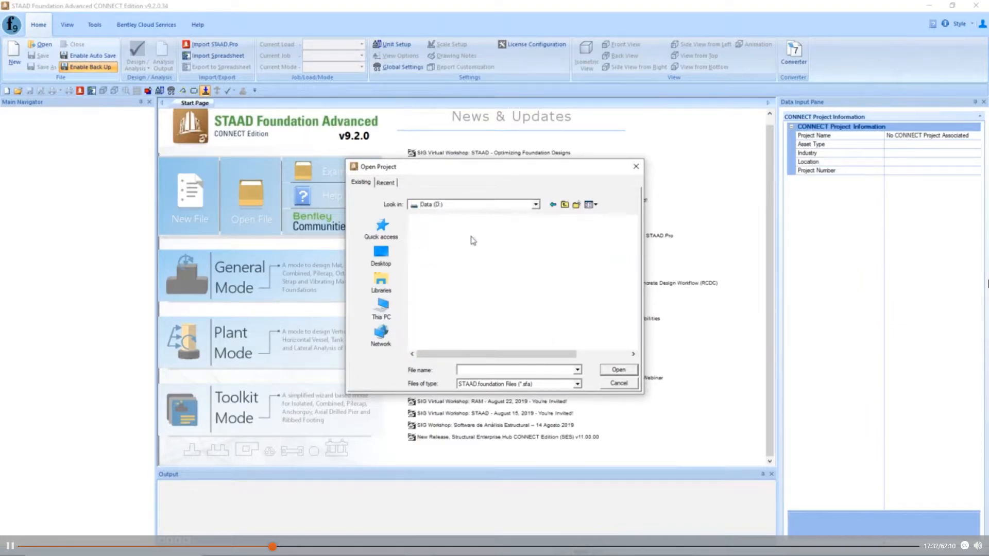
double_click(456, 291)
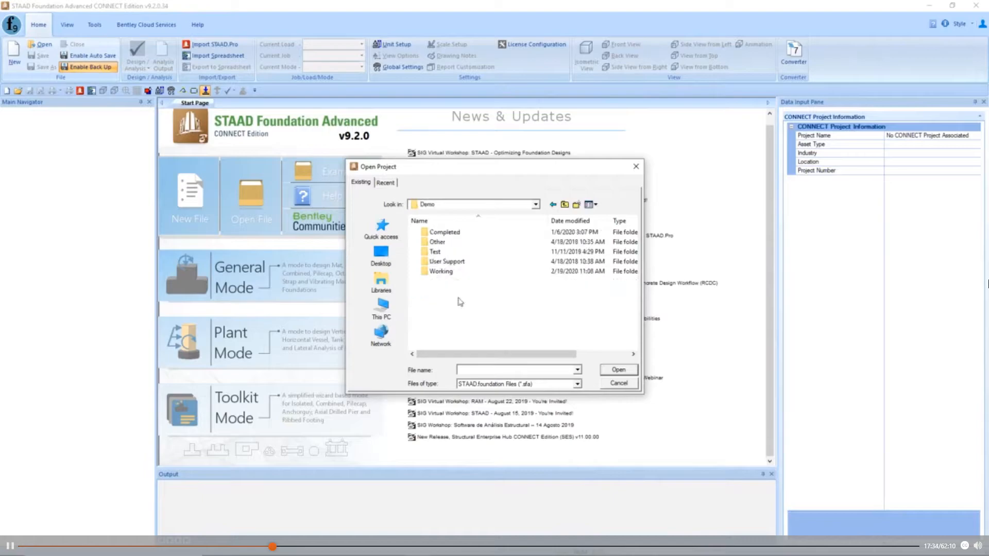
double_click(473, 271)
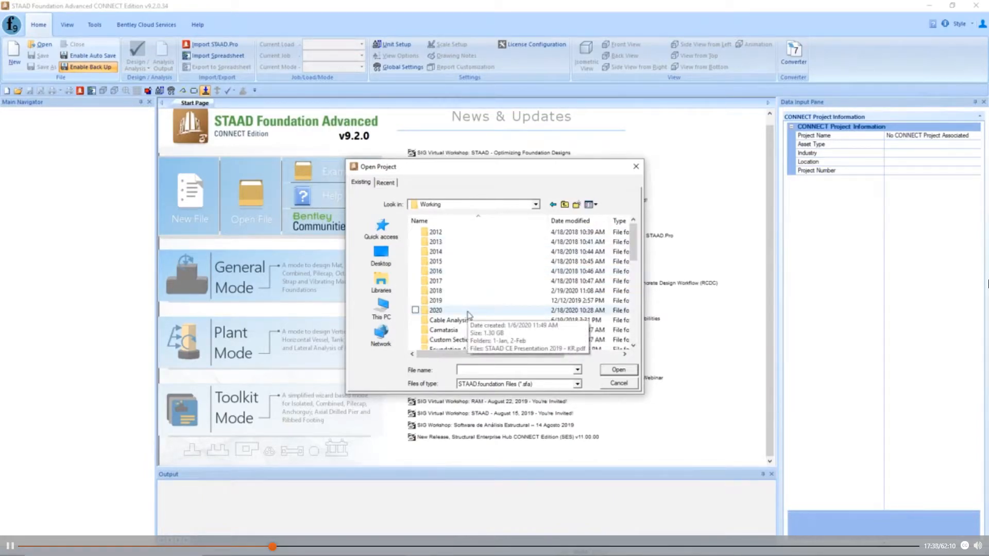
- Open High_3Phase-Std-Rev4a-Fnd.sfa from the SFA folder of the 3Phase-Switch project, under Insider Skills, 2020, 02-Feb
scroll(469, 314, down, 2)
double_click(469, 320)
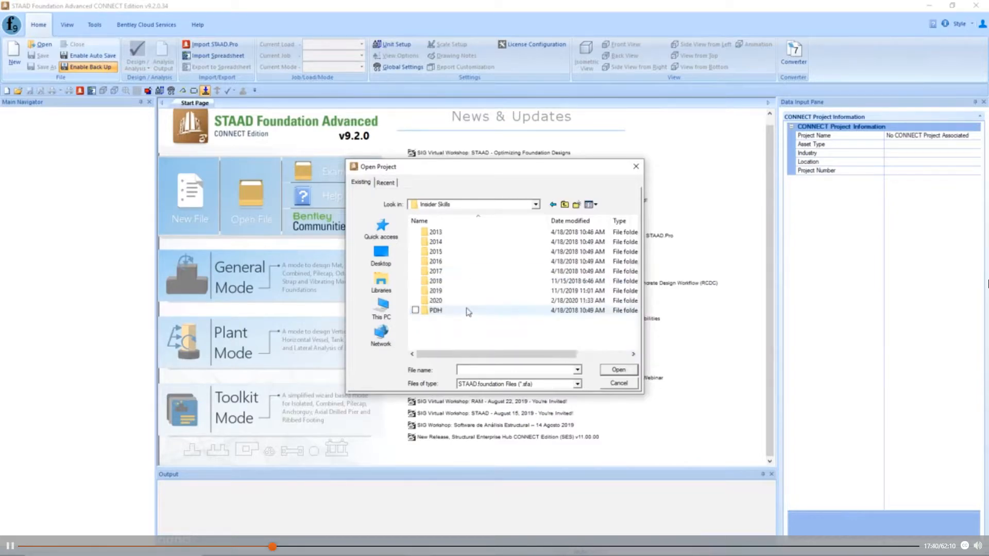
double_click(459, 302)
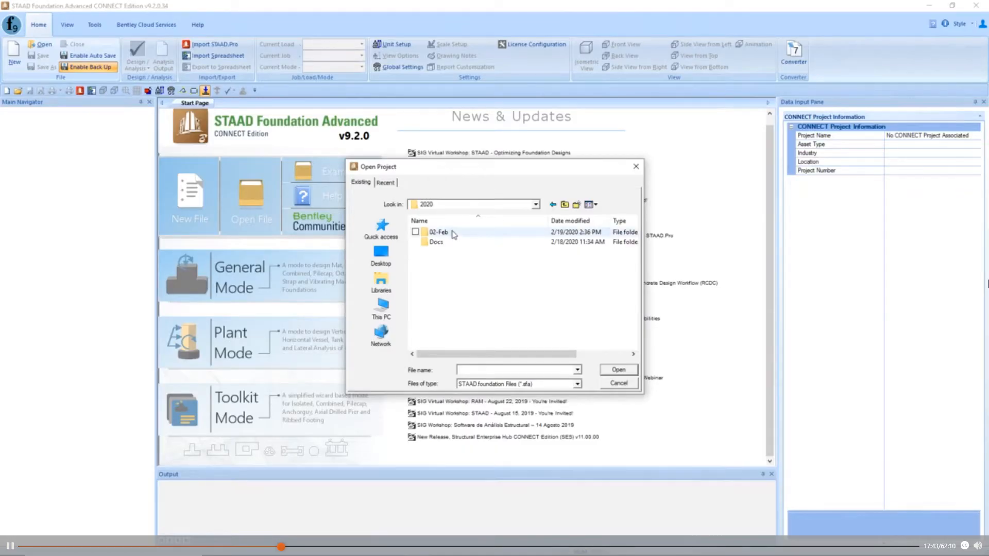
double_click(453, 234)
double_click(453, 234)
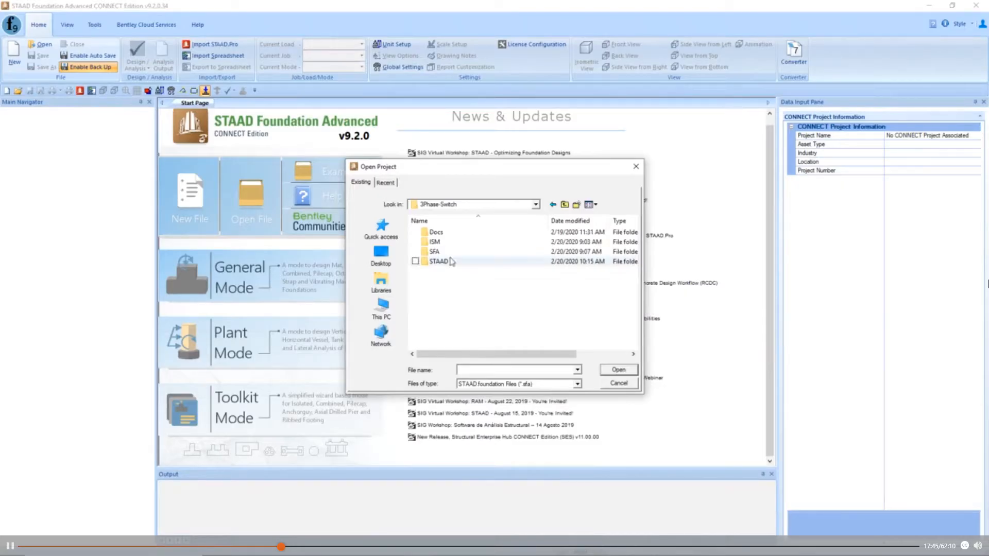
double_click(434, 251)
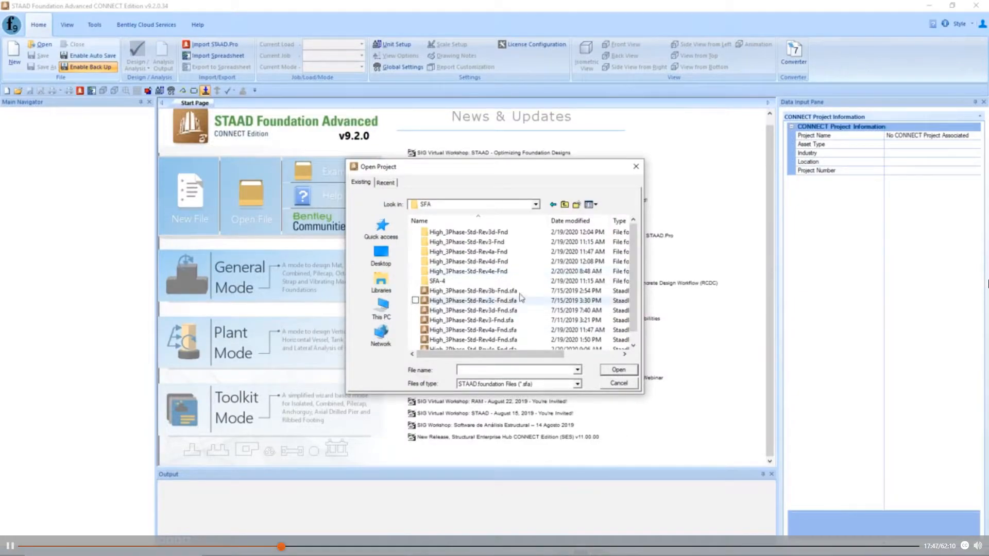
scroll(521, 297, down, 1)
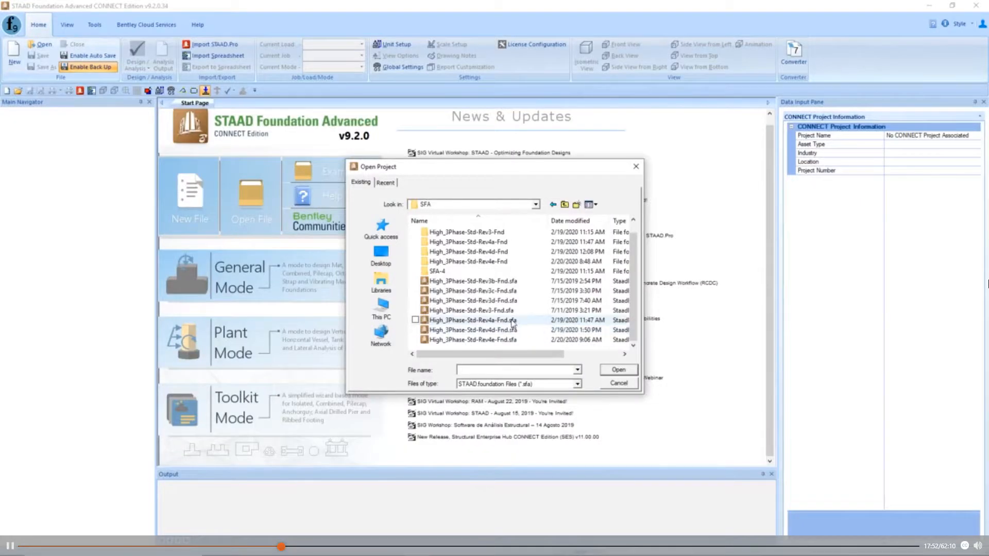
click(513, 323)
click(619, 370)
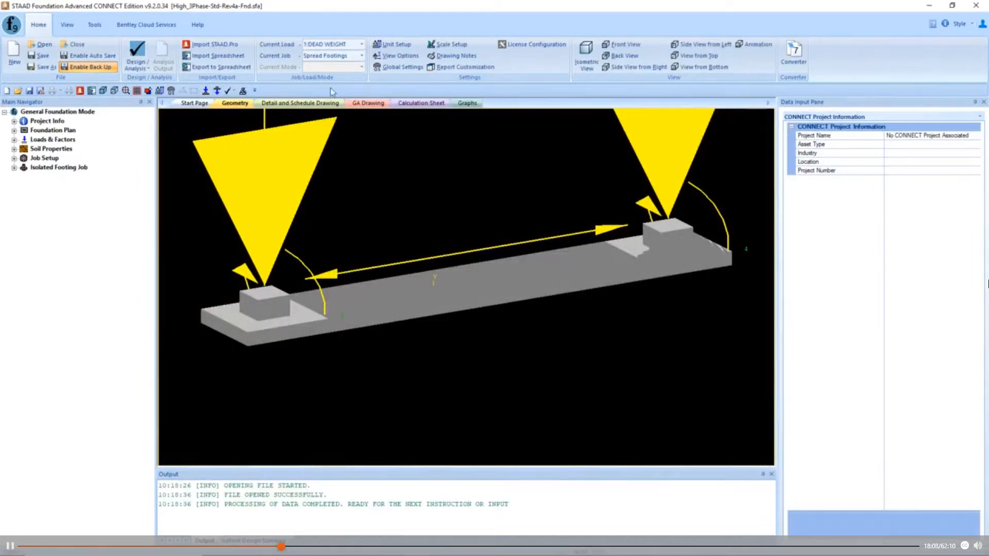
- Choose Spread Footings as the current job and run its combined analysis and design
click(363, 59)
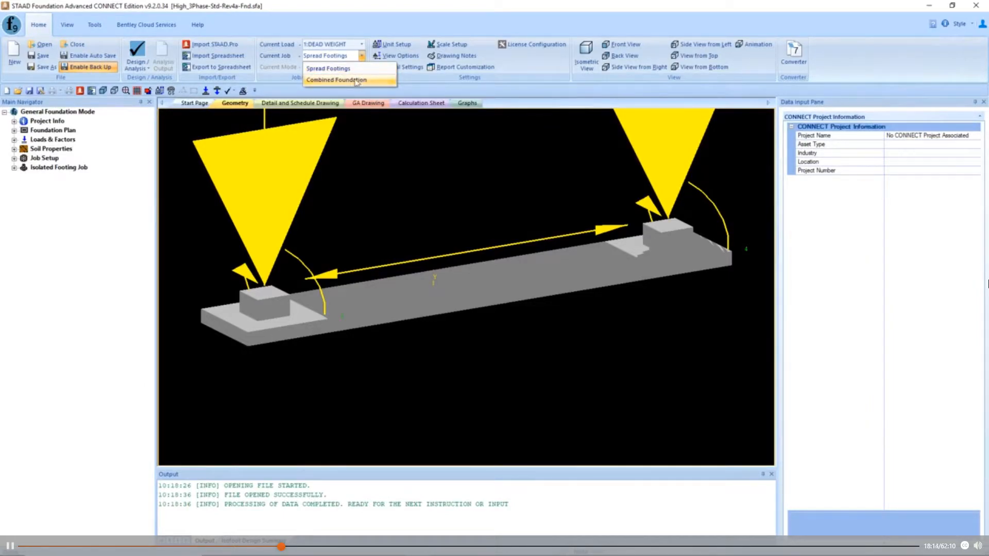
click(352, 70)
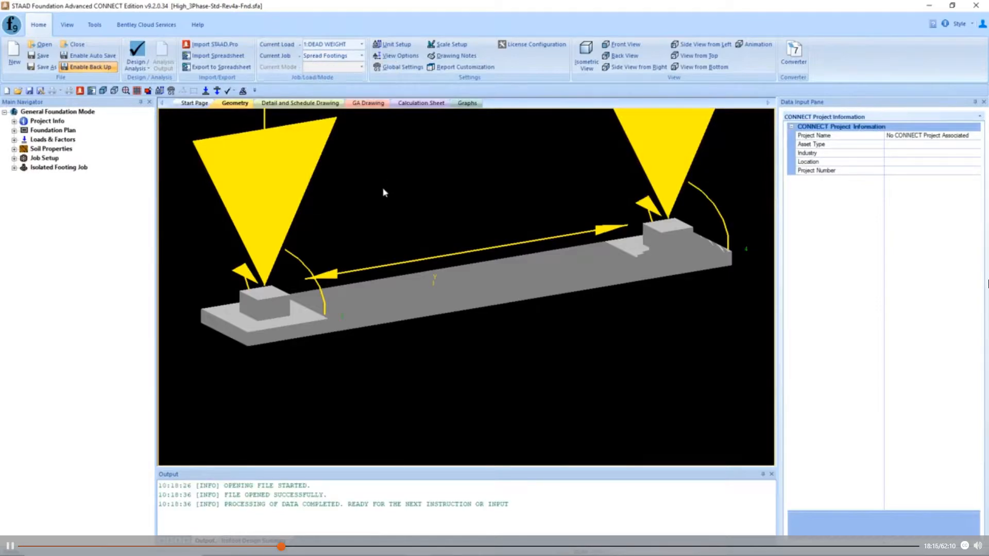
click(15, 168)
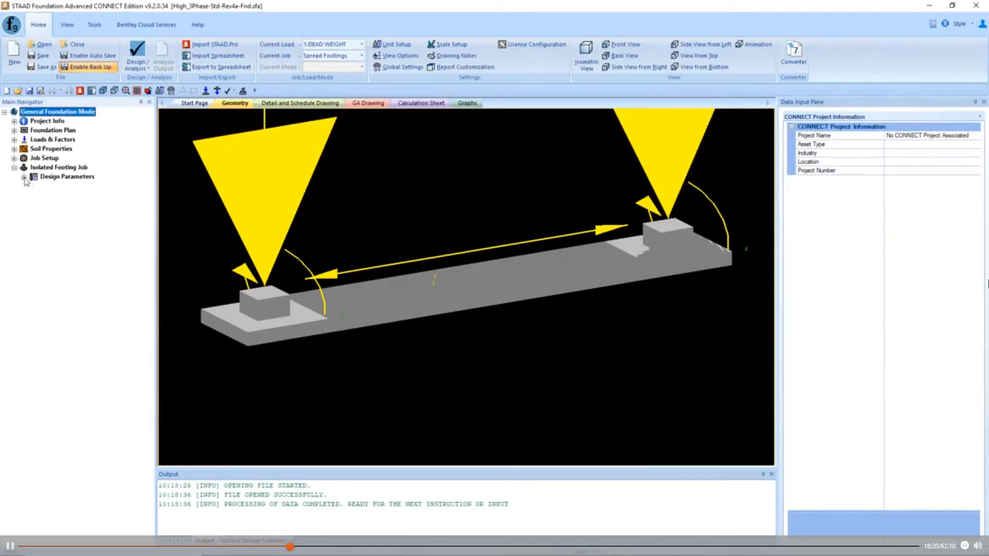
click(24, 178)
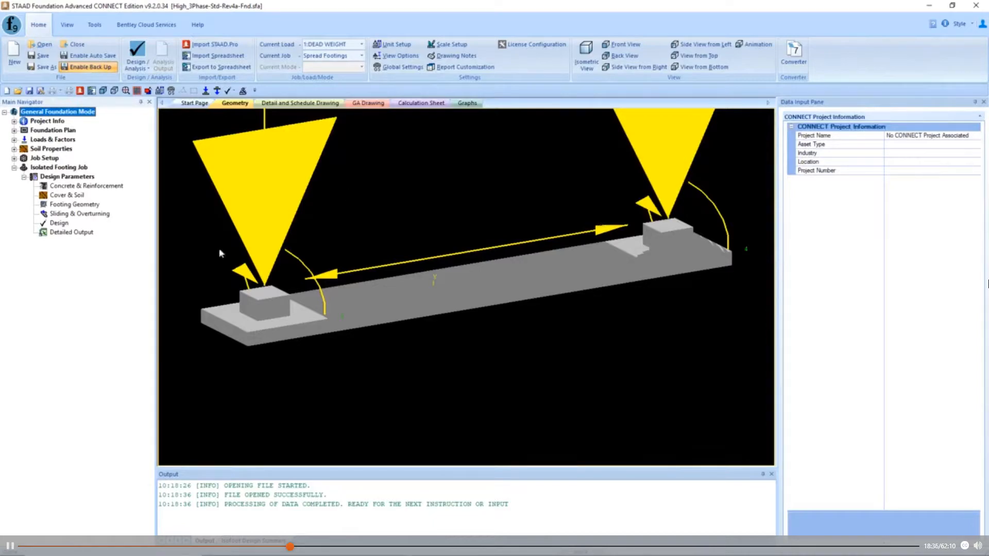
click(140, 66)
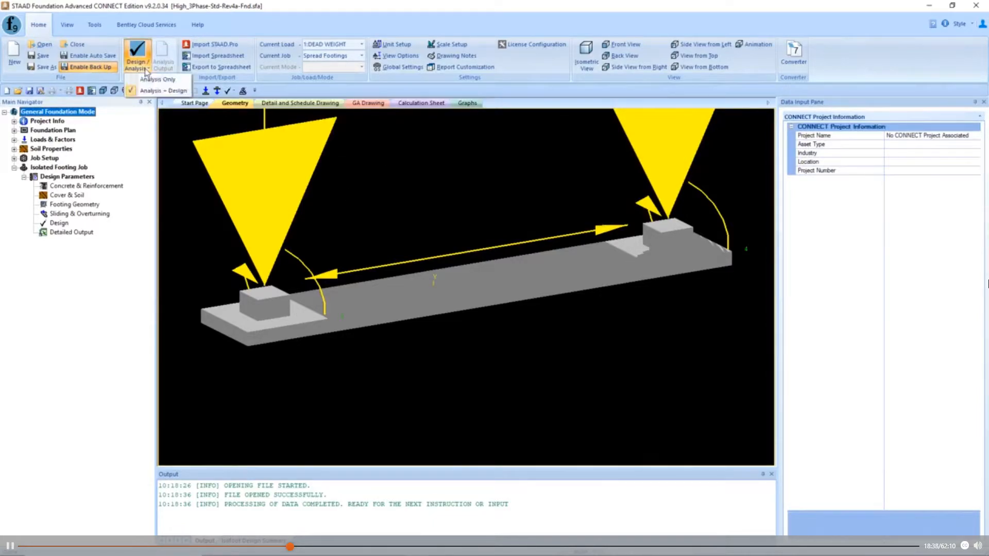
click(165, 91)
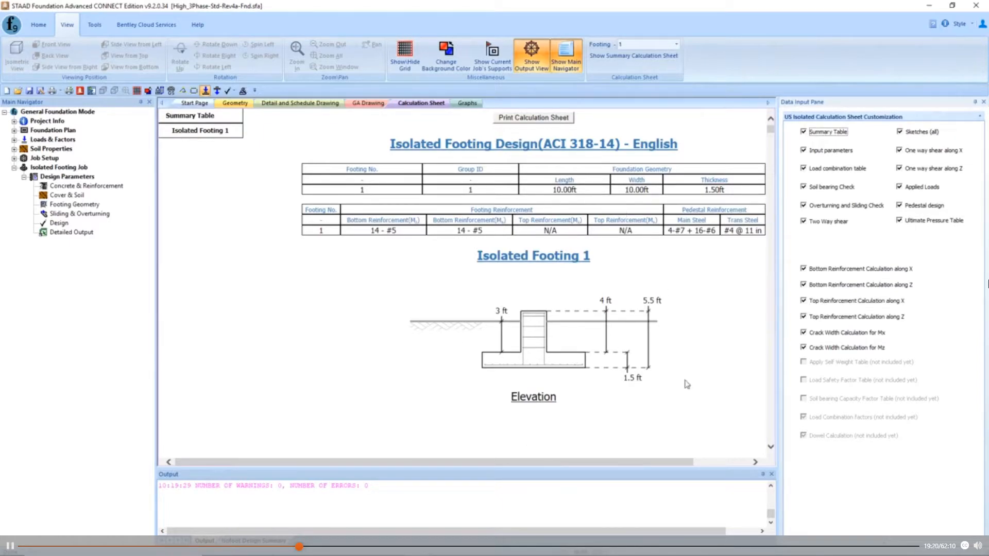
- Examine the isolated footing calculation sheet, from the footing geometry and reinforcement summary to the material take-off and soil excavation quantities
drag(656, 460, 705, 469)
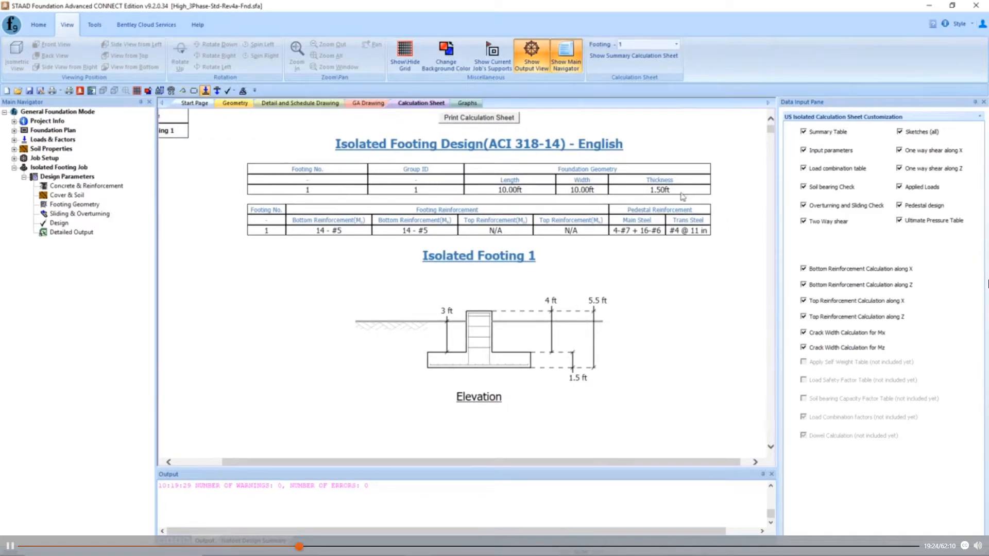
drag(771, 130, 771, 411)
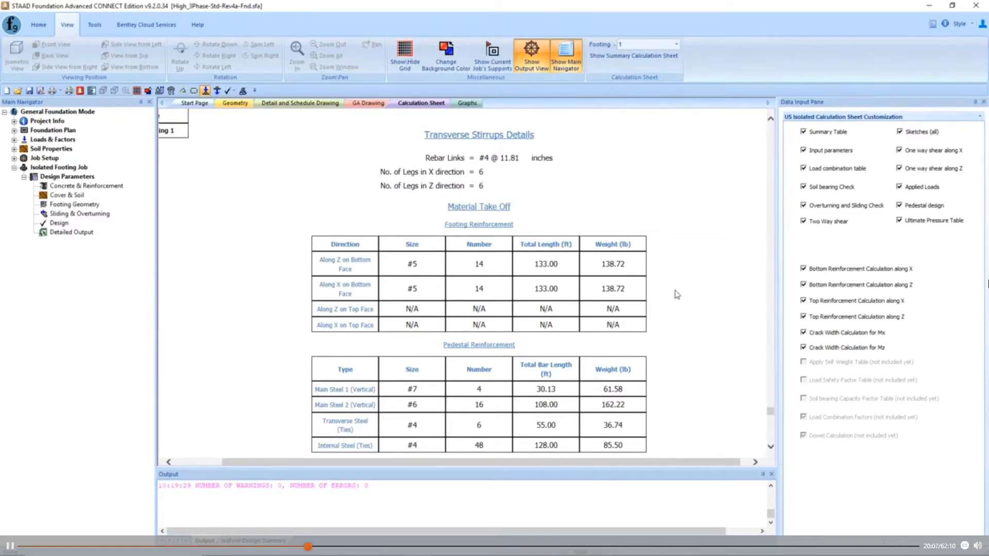
scroll(675, 299, down, 3)
scroll(670, 314, up, 1)
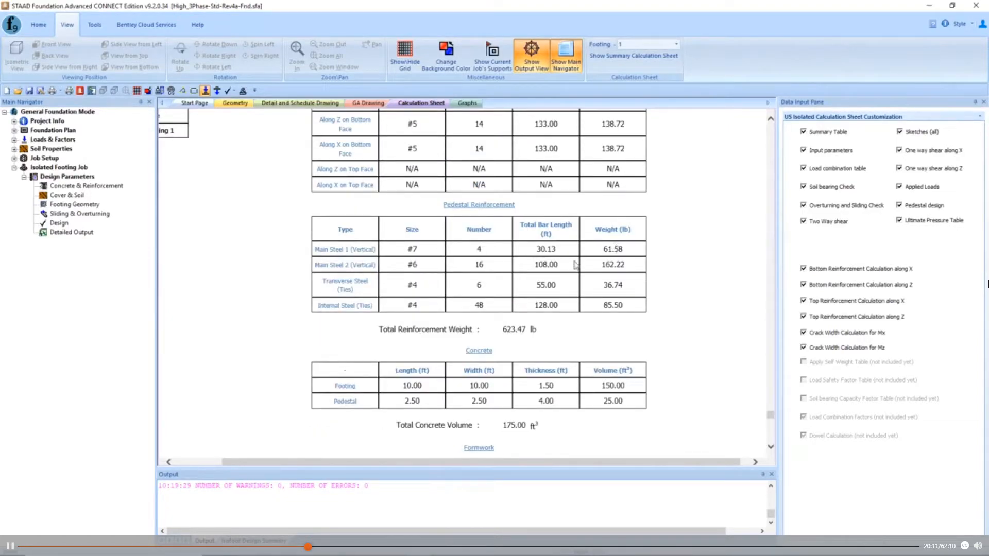
scroll(615, 291, up, 1)
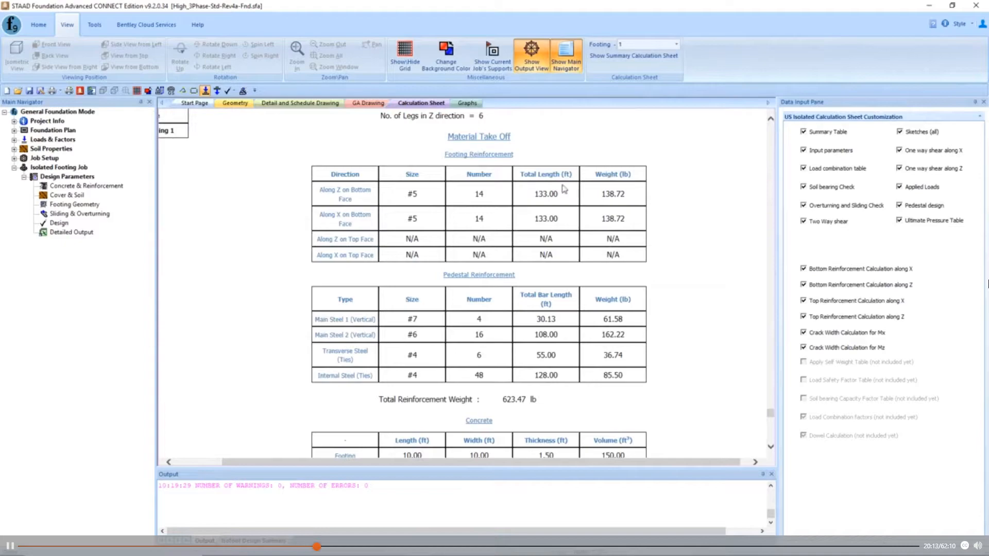
scroll(639, 330, down, 1)
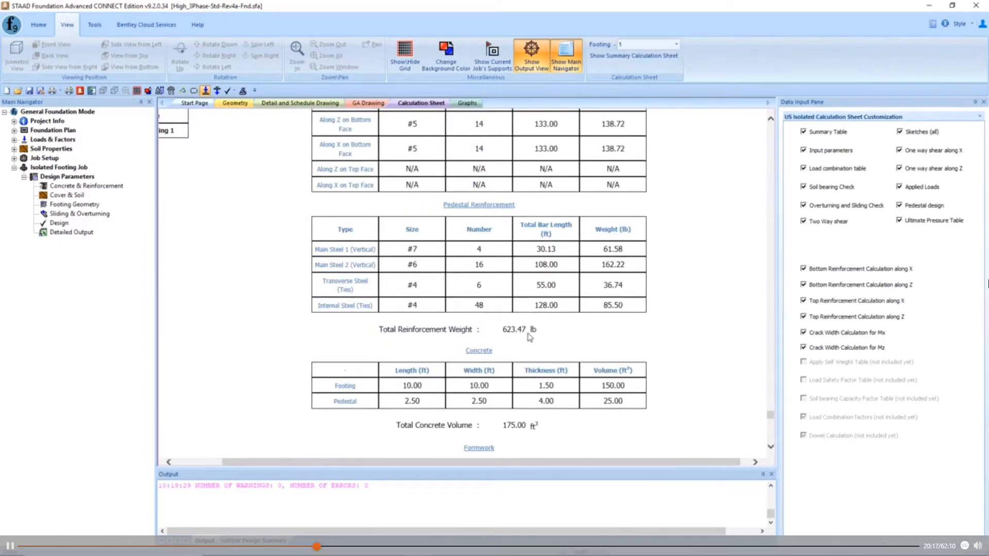
scroll(707, 328, down, 1)
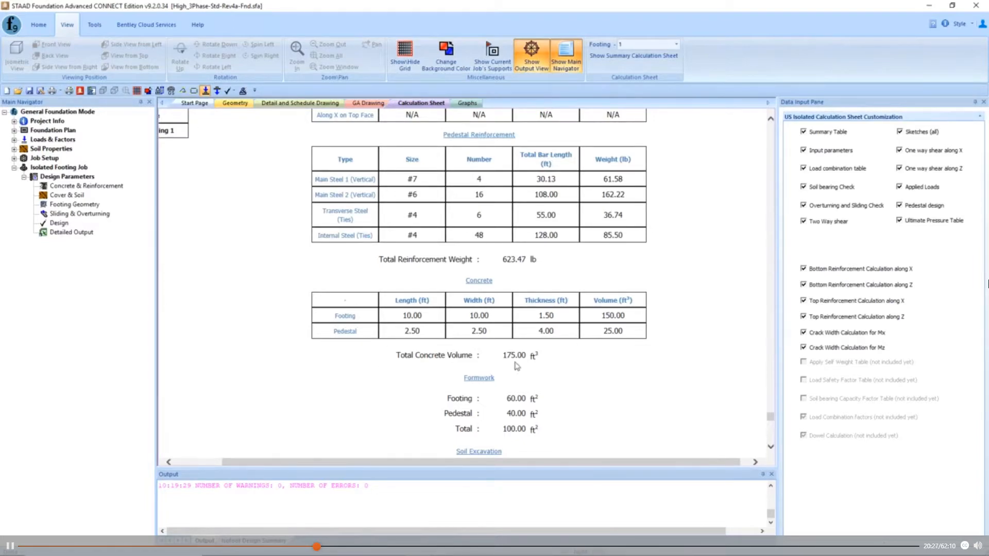
scroll(505, 363, down, 2)
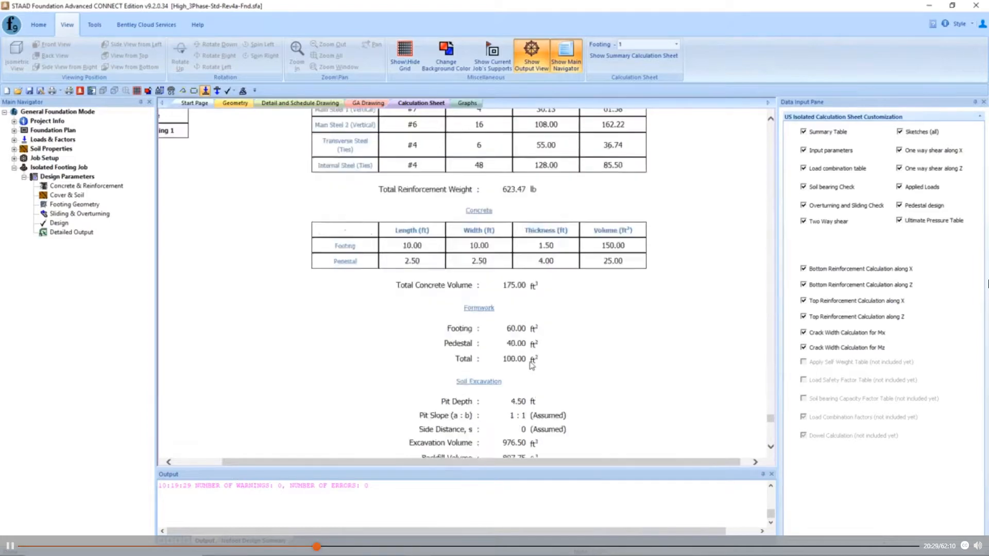
scroll(536, 360, down, 3)
scroll(605, 307, down, 2)
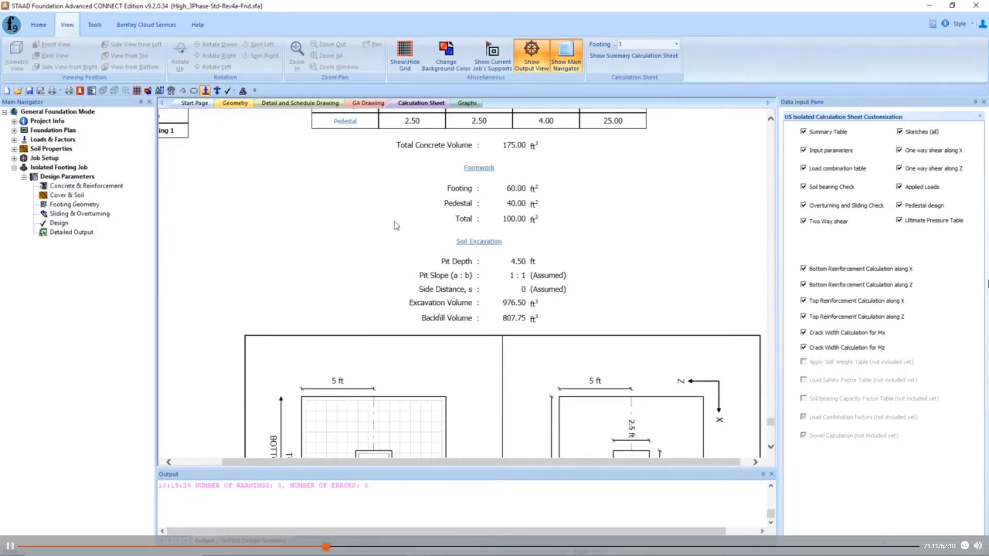
- Limit the general arrangement drawing to the current job only and refresh it
click(367, 104)
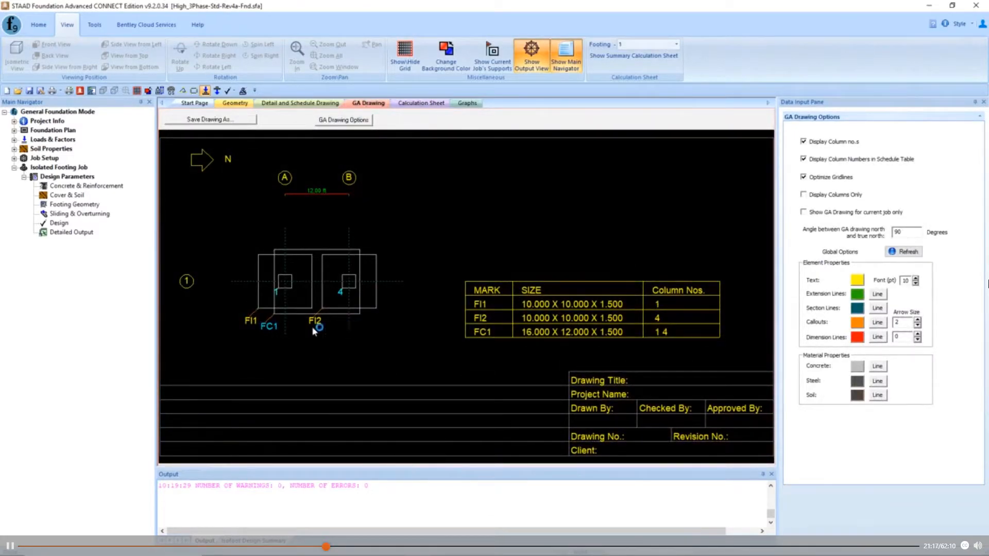
click(804, 213)
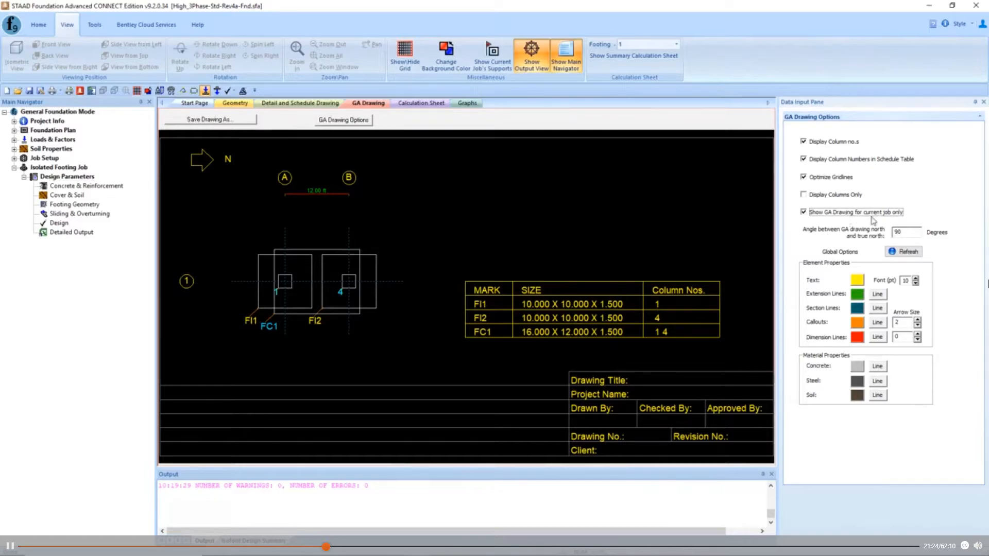
click(906, 251)
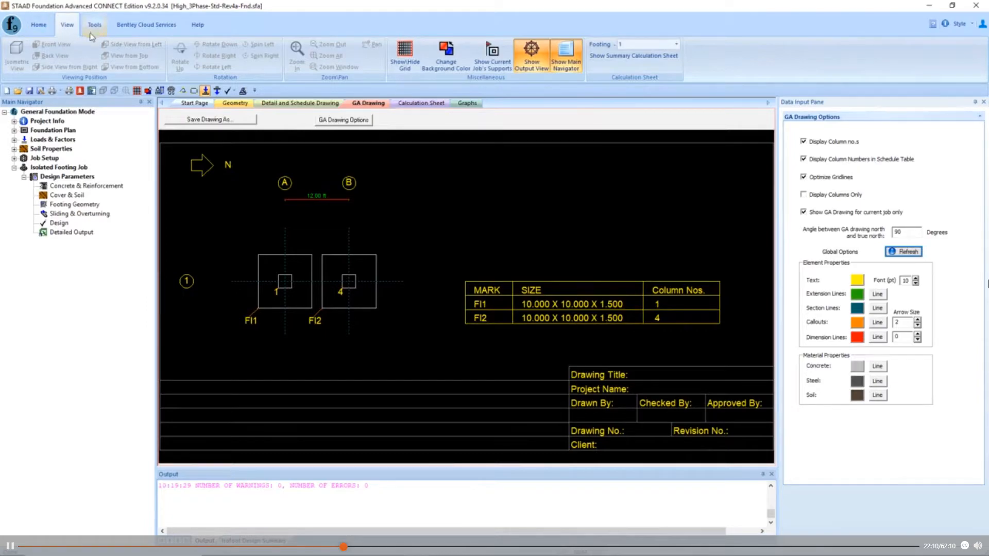
- Switch the current job to Combined Foundation and expand the combined footing's design parameters
click(38, 25)
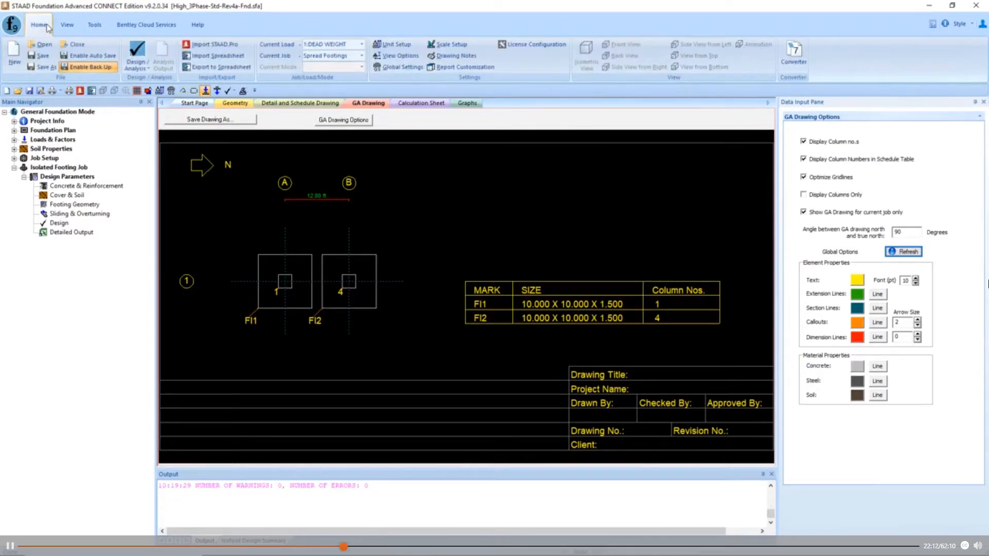
click(362, 56)
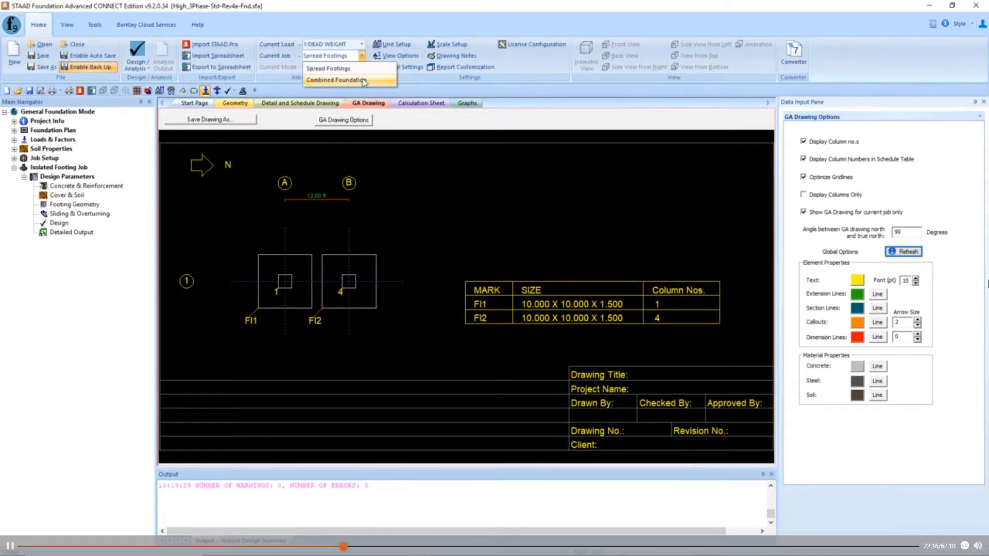
click(363, 81)
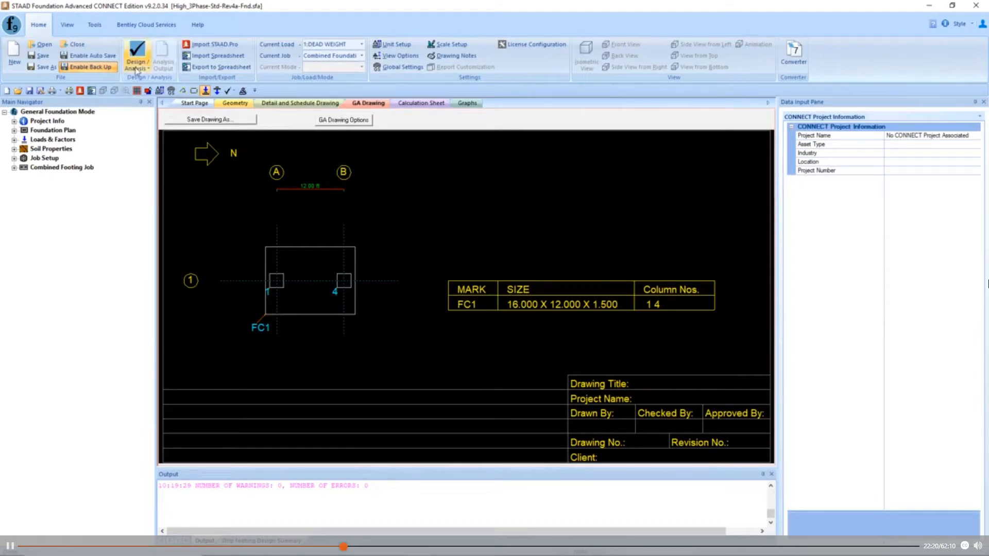
click(14, 158)
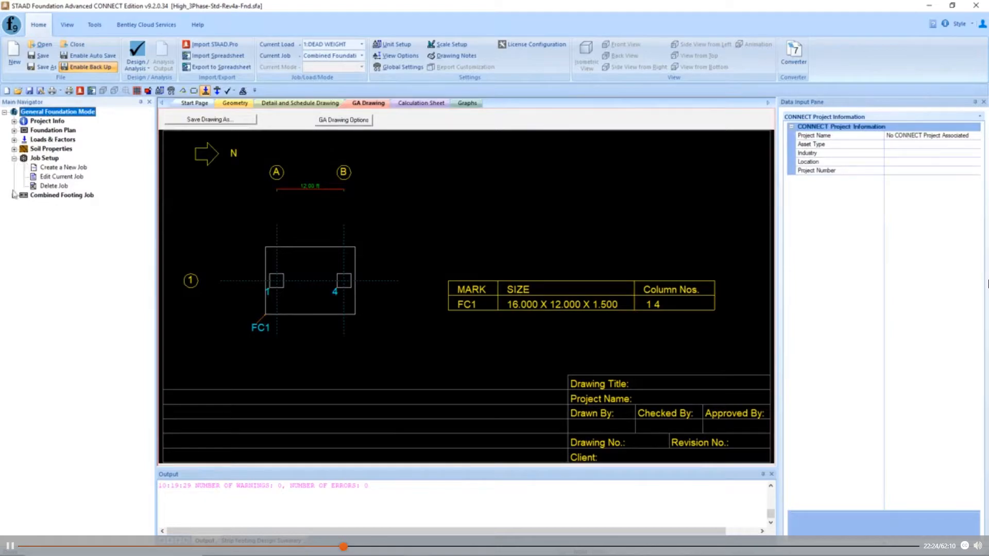
click(14, 158)
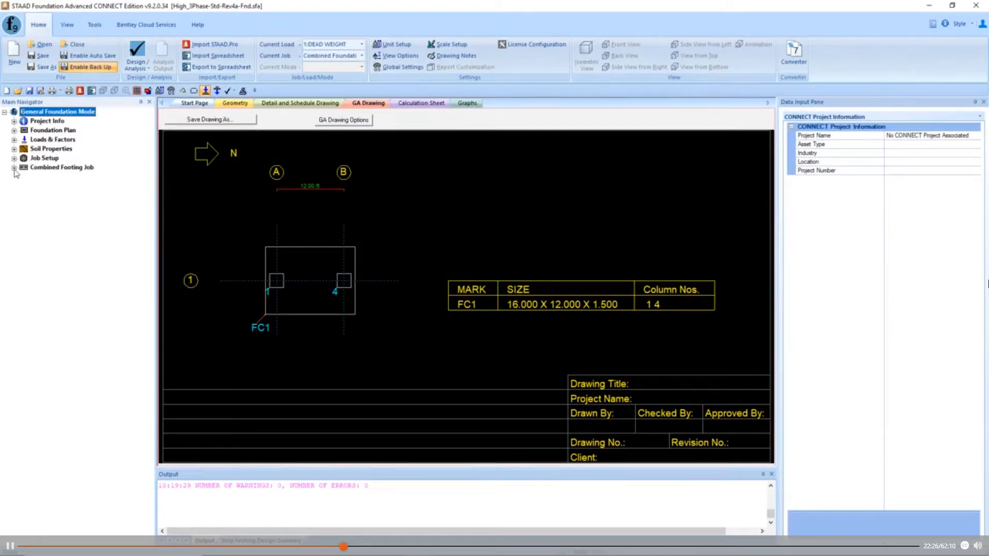
click(14, 169)
click(23, 177)
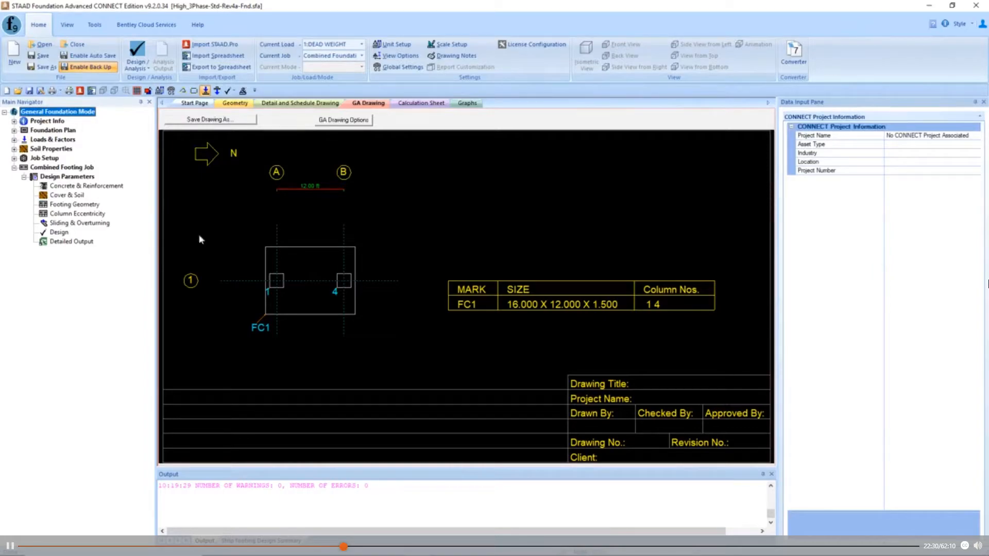
- Run the combined analysis and design for the Combined Foundation job
click(148, 68)
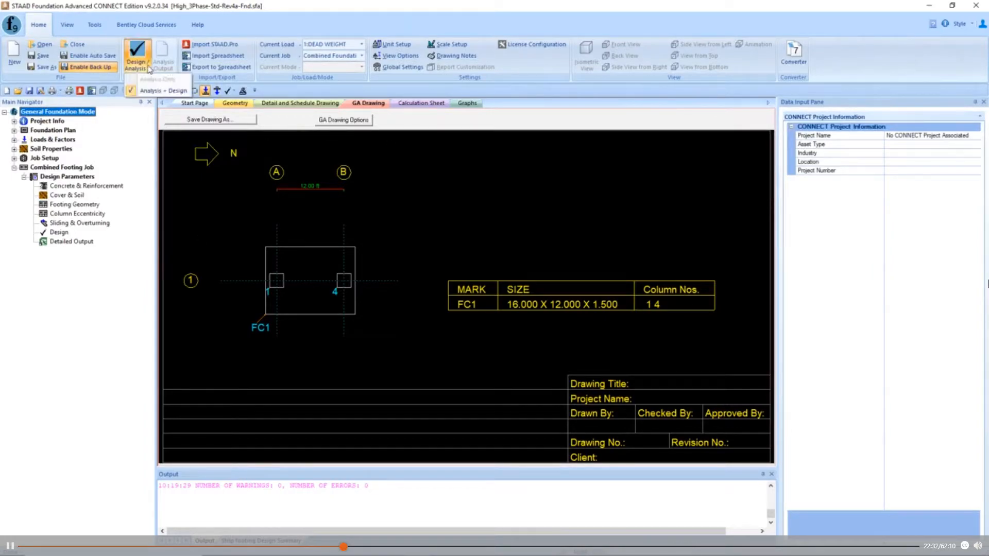
click(158, 90)
click(495, 305)
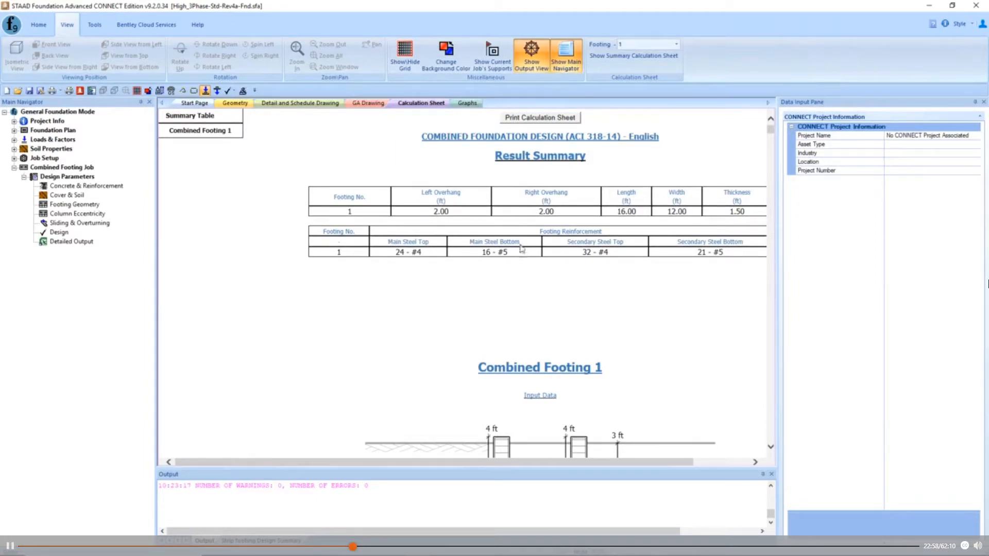
- Examine the combined footing calculation sheet, from the geometry drawings and load combinations to the material take-off, formwork and soil excavation quantities
scroll(432, 325, down, 3)
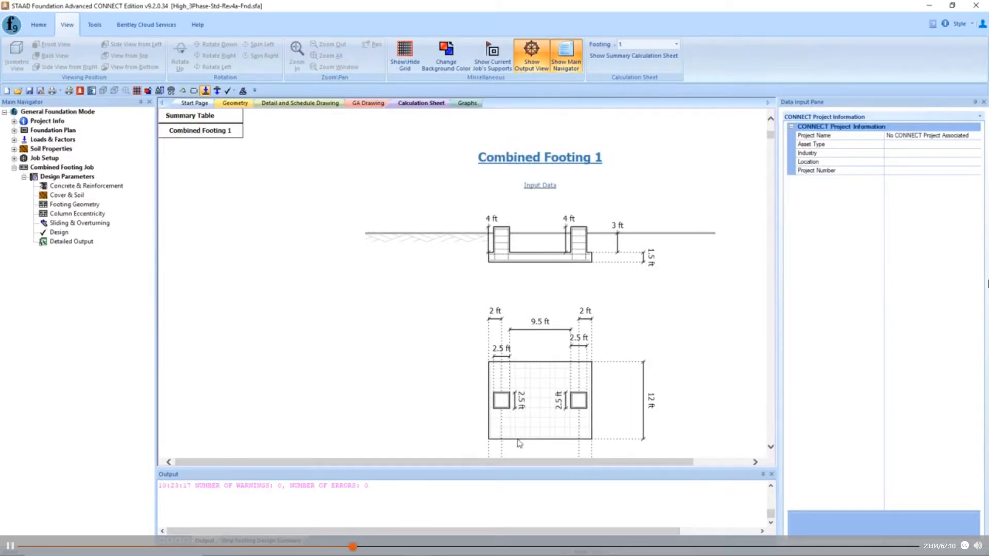
scroll(507, 343, down, 1)
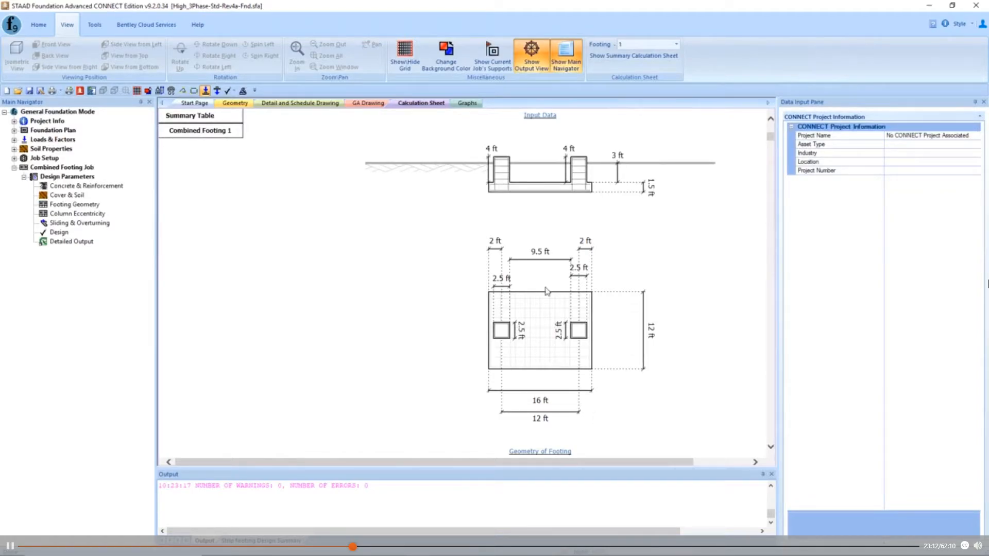
scroll(349, 278, down, 10)
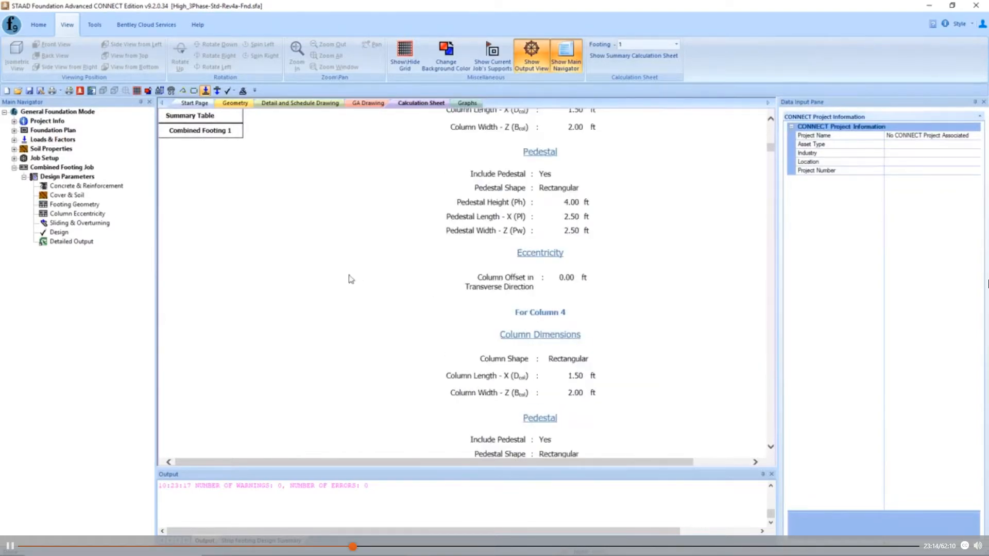
scroll(389, 278, down, 10)
scroll(389, 278, down, 15)
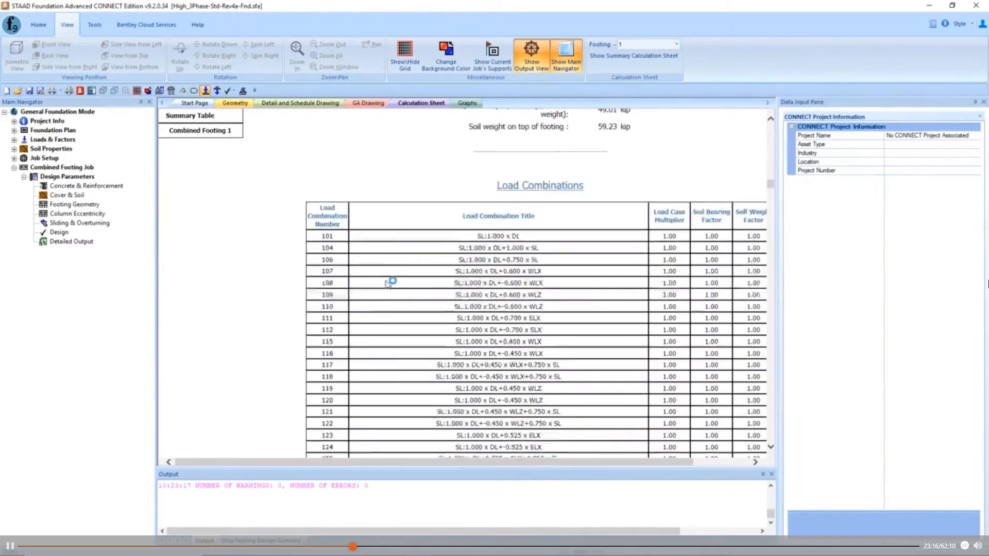
drag(771, 193, 775, 428)
scroll(491, 266, down, 2)
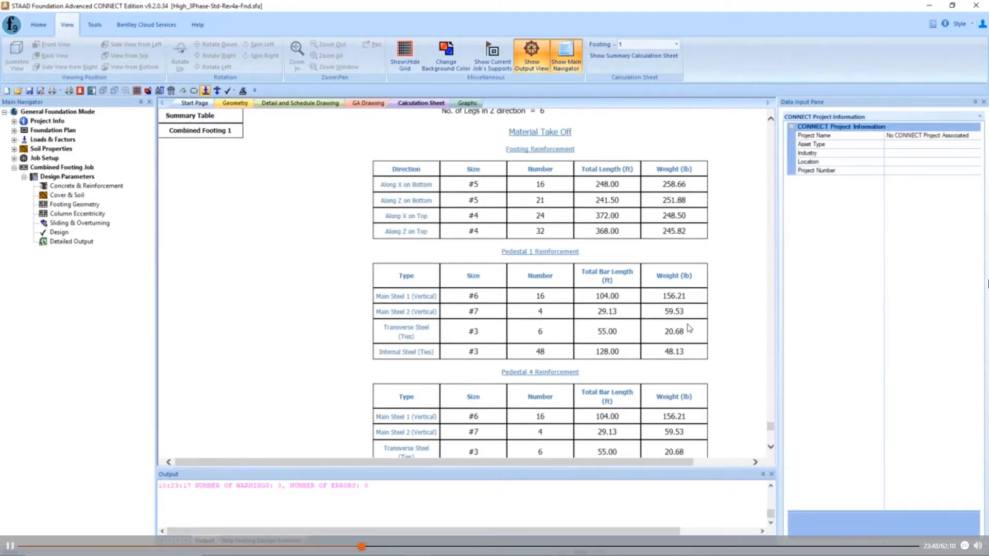
scroll(690, 333, down, 3)
scroll(689, 333, down, 3)
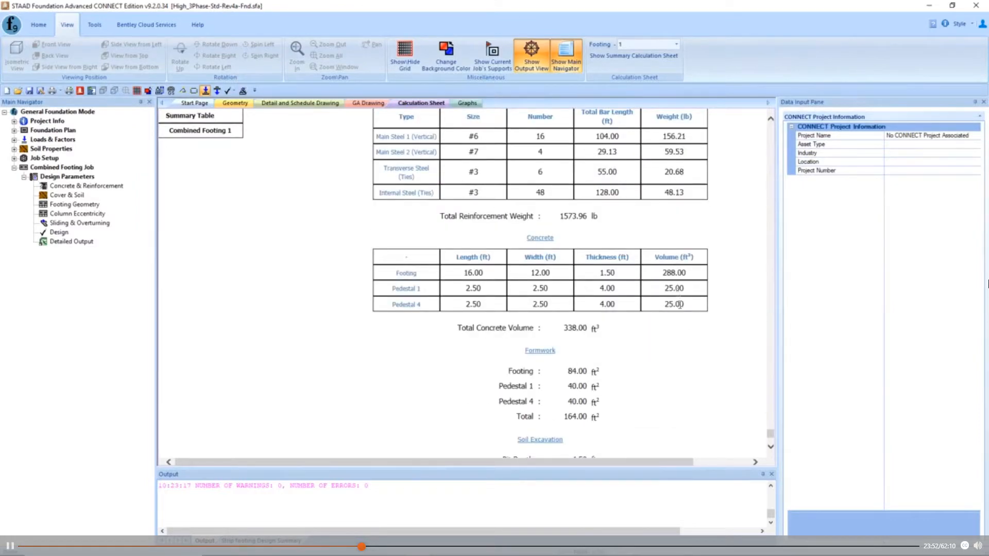
scroll(681, 307, down, 2)
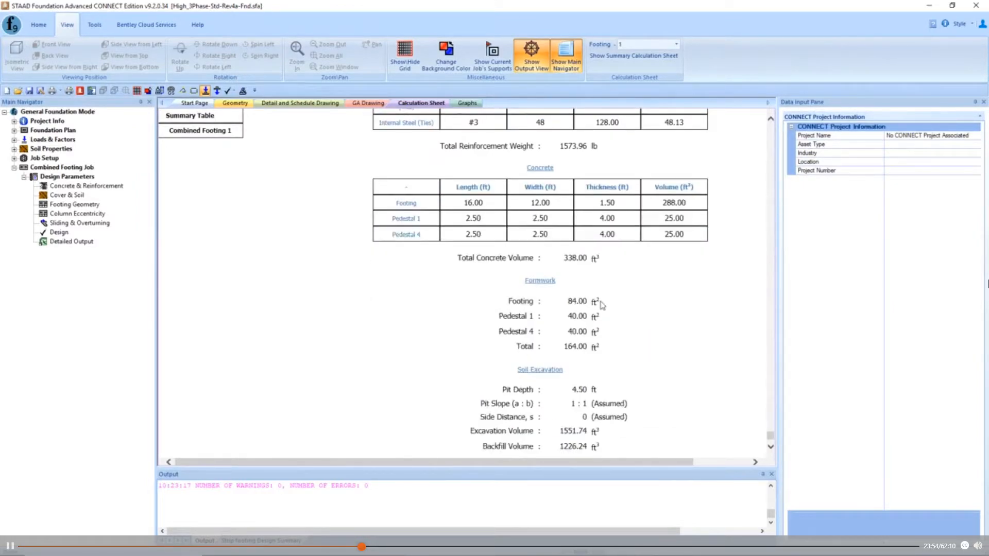
scroll(604, 305, down, 1)
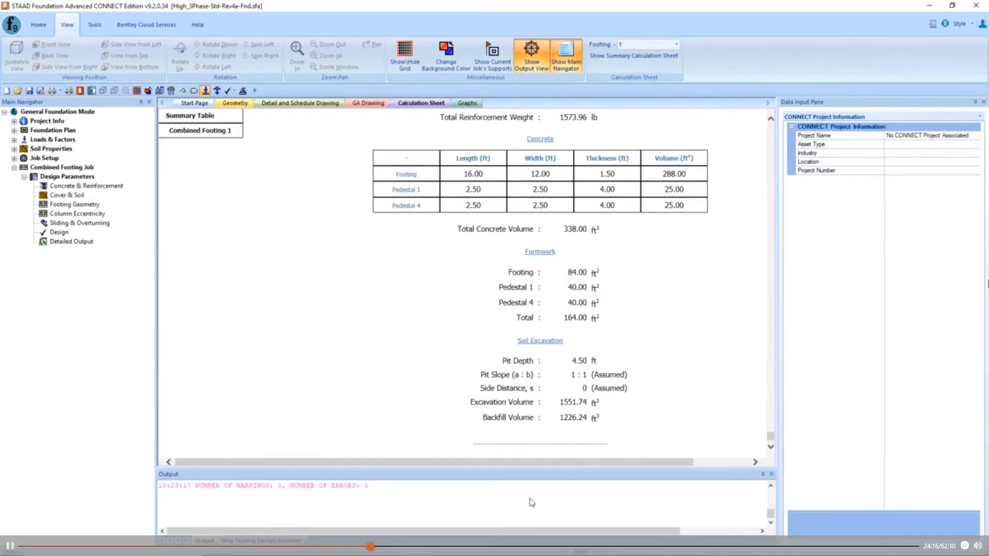
- Switch to the SFA-FND-MTO-Optimization-1.xlsx workbook in Excel and review the reinforcement, concrete, formwork and excavation totals on the Optimized Sq. Spread Footings sheet
mouse_move(392, 546)
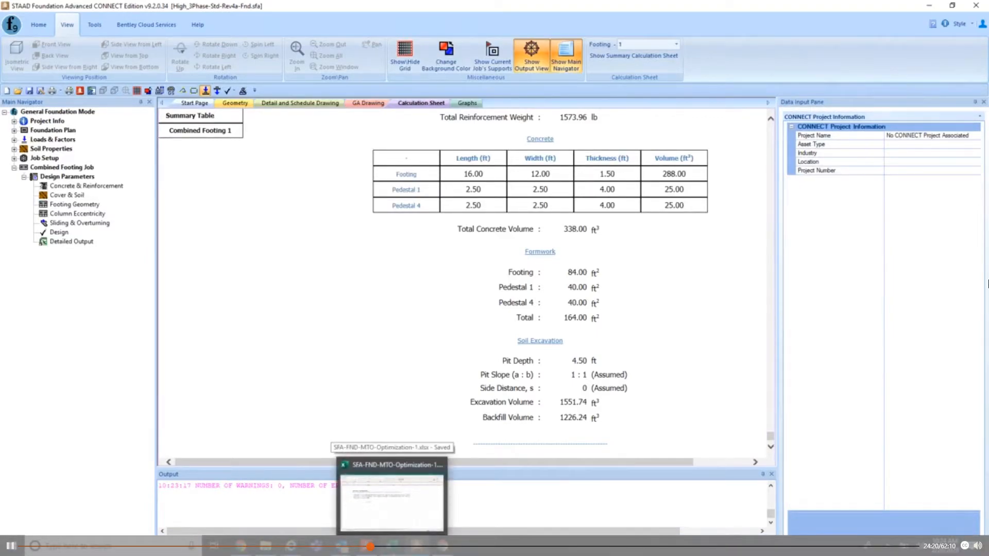
click(394, 547)
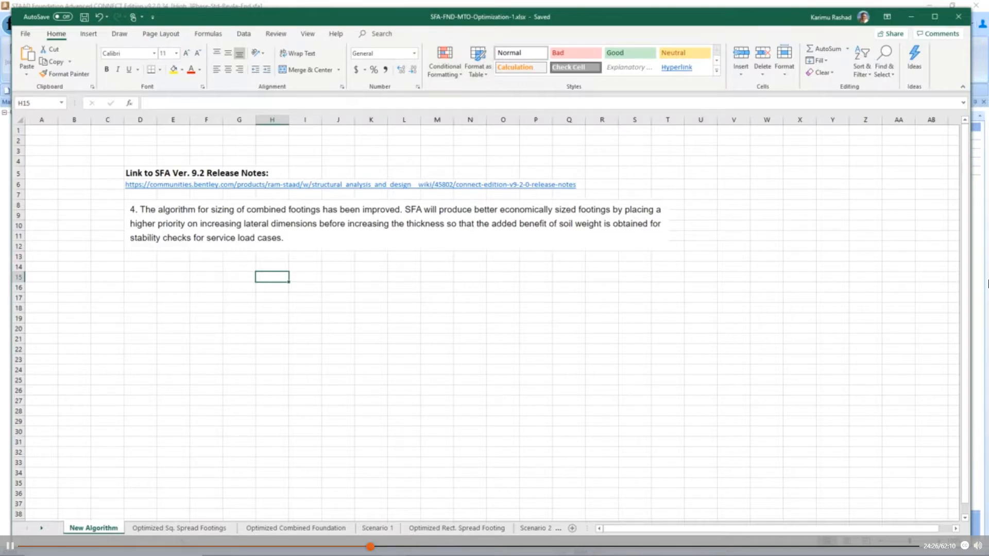
click(179, 529)
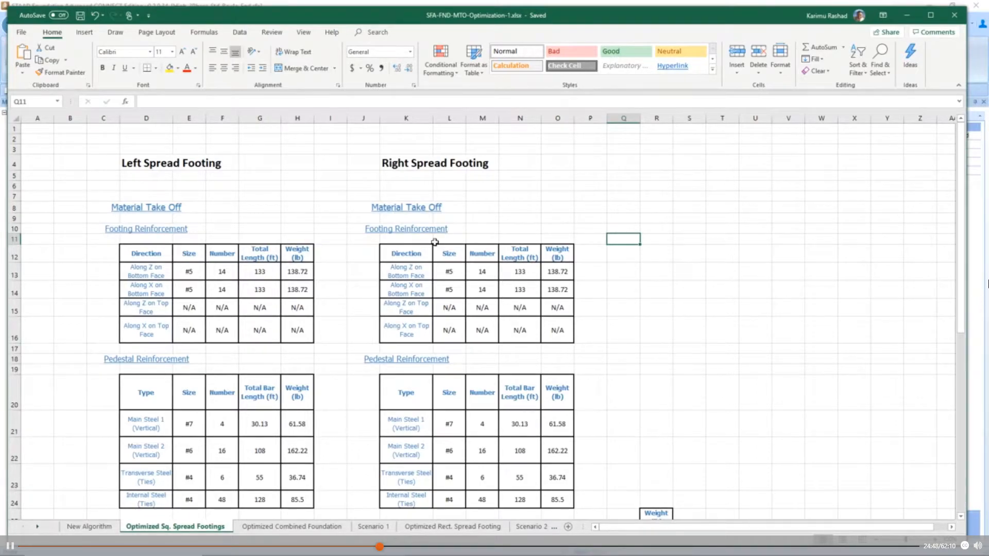
scroll(431, 248, down, 3)
scroll(196, 210, up, 3)
scroll(561, 353, down, 4)
scroll(512, 353, down, 2)
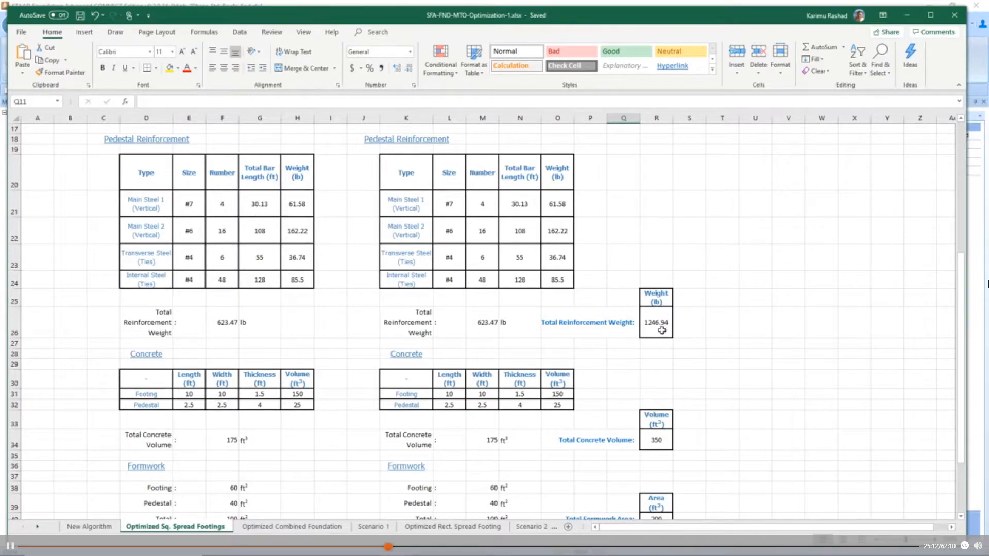
scroll(661, 330, down, 2)
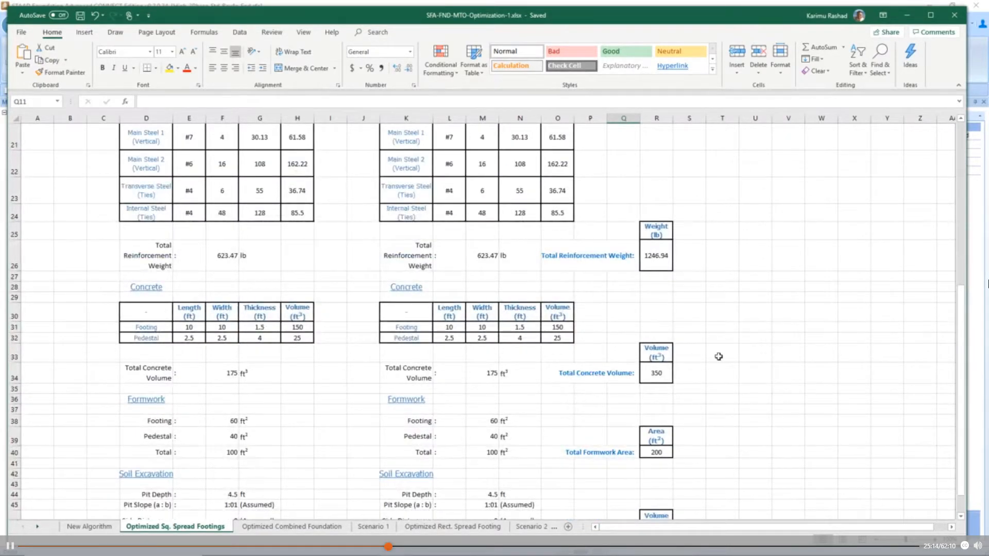
scroll(670, 359, down, 2)
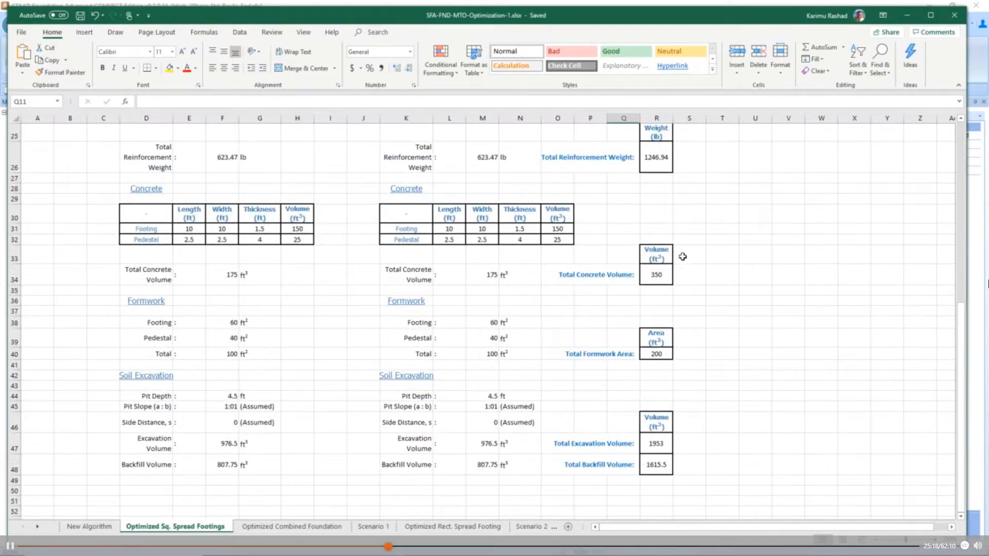
scroll(682, 257, up, 2)
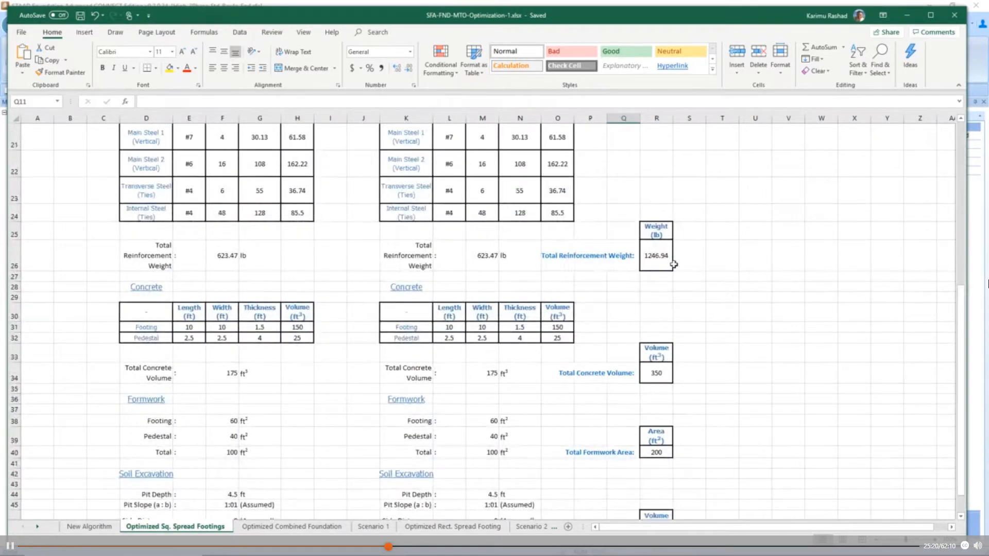
scroll(674, 265, down, 3)
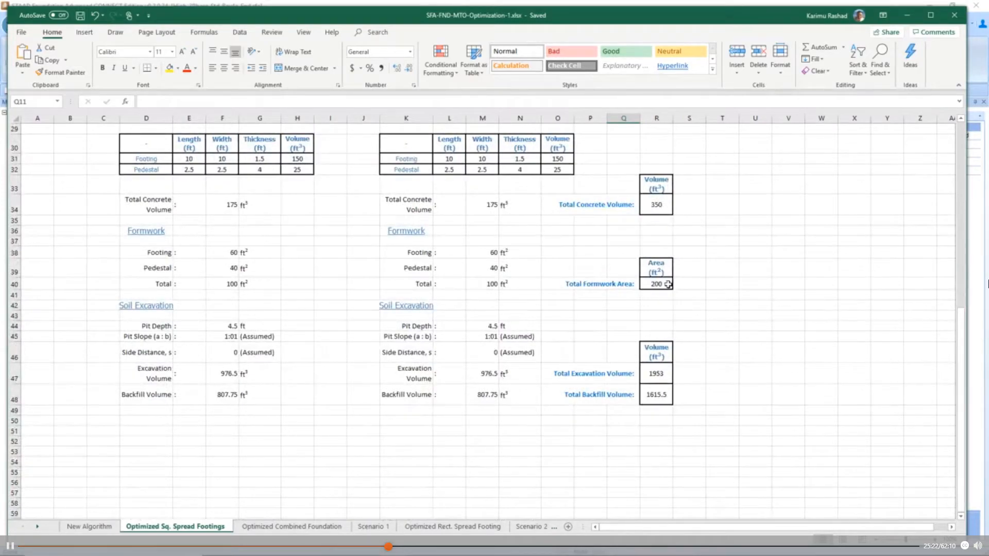
- Review the material take-off tables and quantity totals on the Optimized Combined Foundation sheet
click(304, 528)
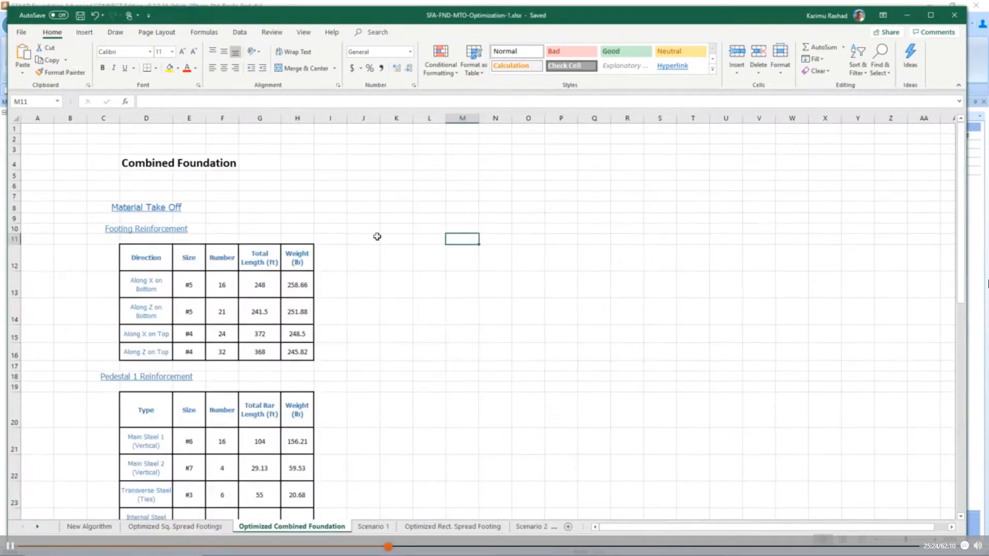
scroll(320, 229, down, 1)
scroll(435, 228, up, 1)
scroll(276, 207, down, 1)
scroll(287, 231, down, 4)
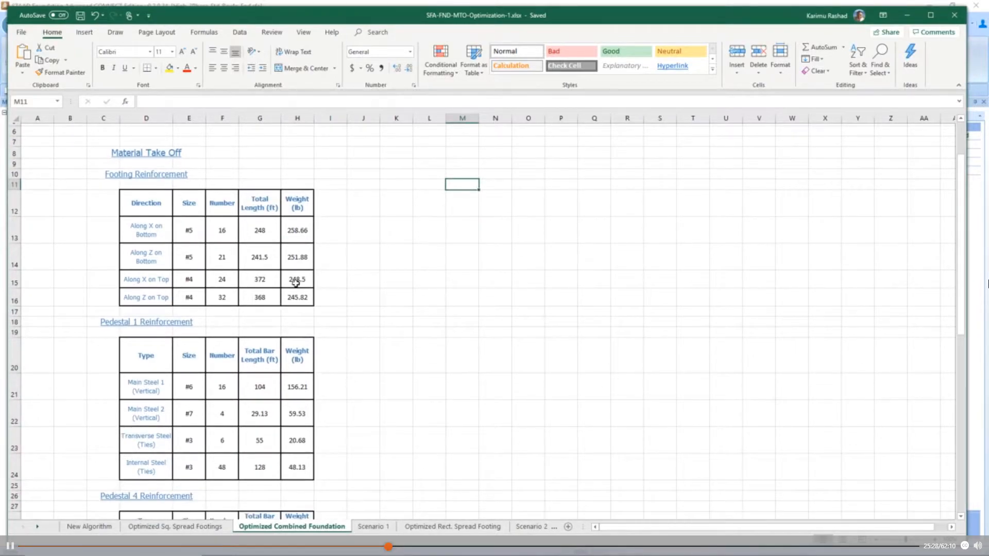
scroll(297, 305, down, 4)
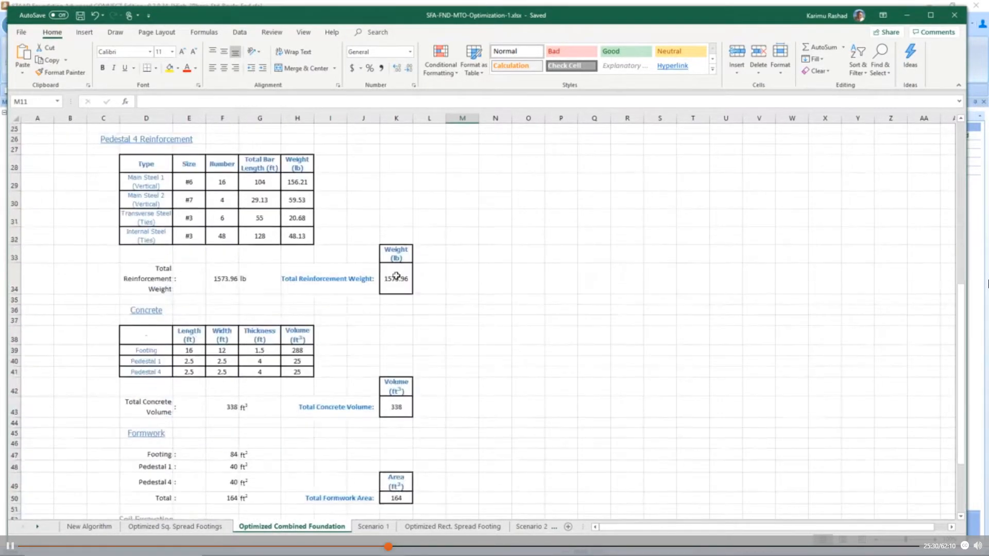
scroll(391, 299, down, 3)
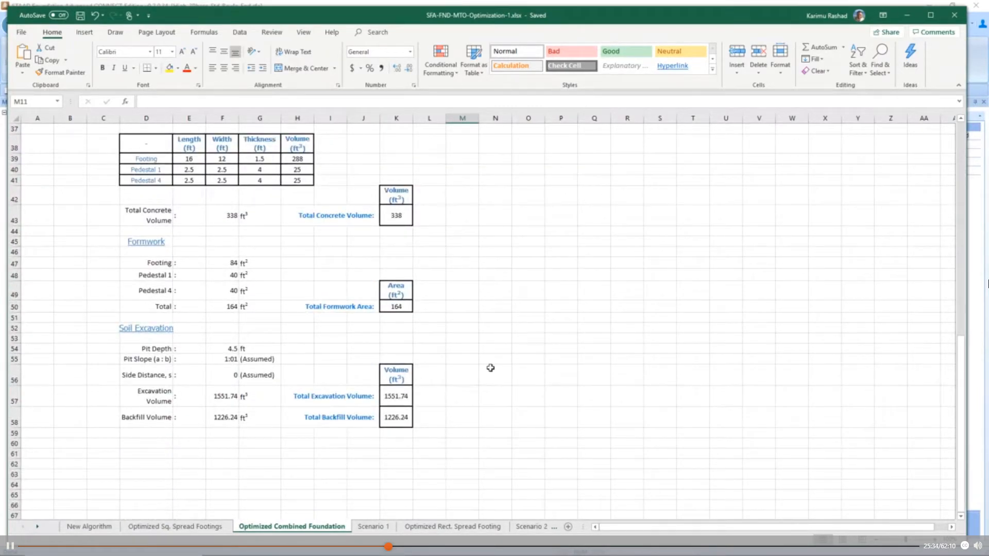
- View the Scenario 1 comparison, then revisit its source take-offs on the Optimized Sq. Spread Footings and Optimized Combined Foundation sheets
click(373, 527)
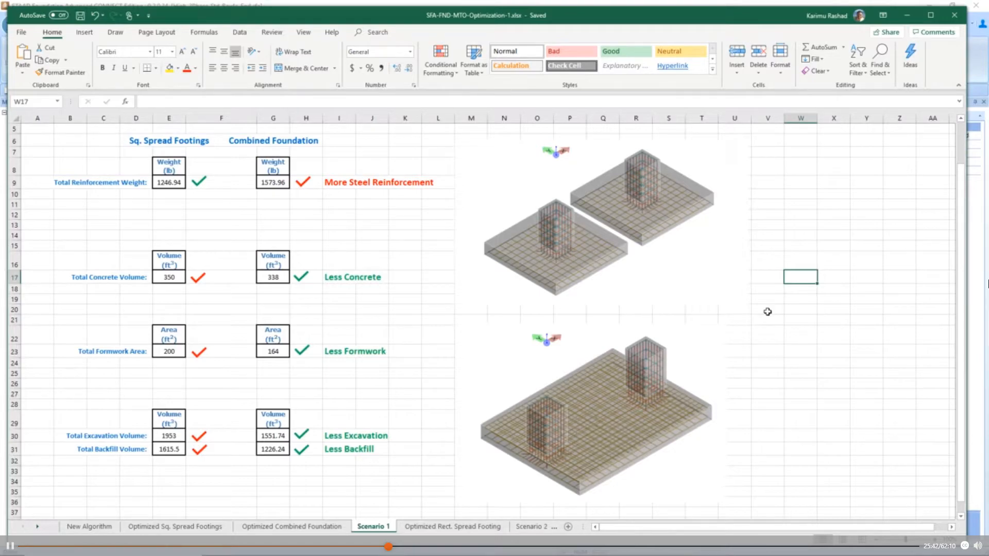
click(170, 526)
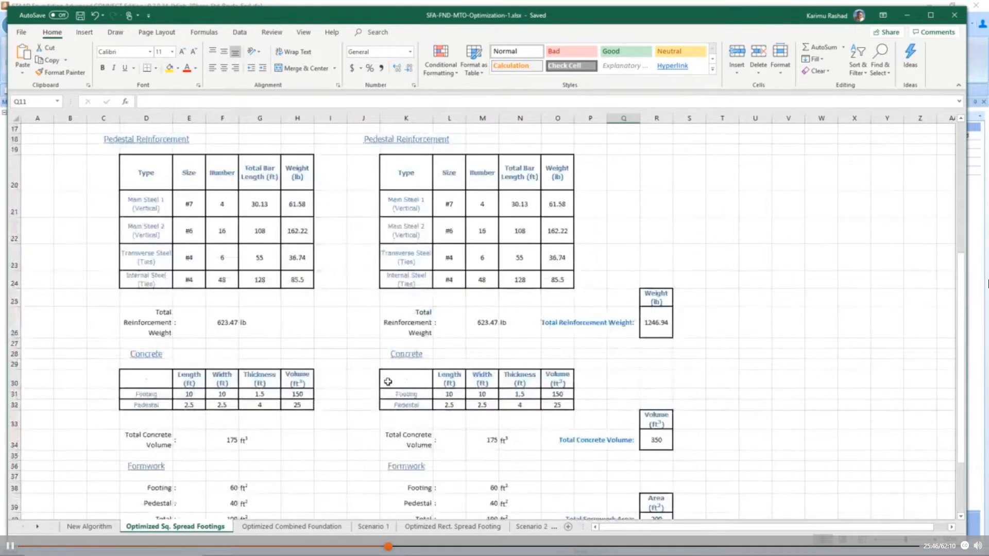
scroll(389, 380, down, 3)
click(326, 528)
scroll(493, 412, up, 7)
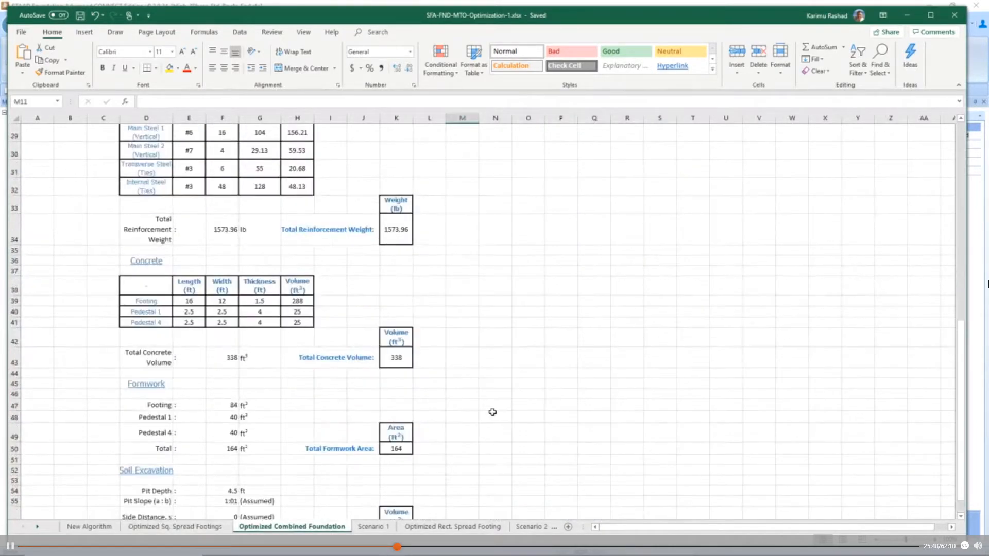
scroll(493, 412, up, 4)
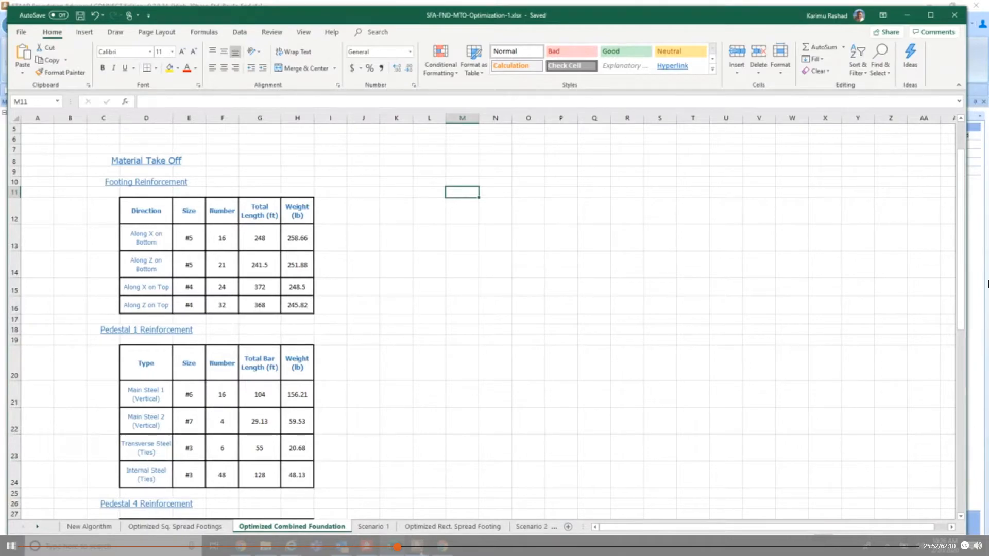
- Copy the combined footing's full material take-off from the STAAD Foundation Advanced calculation sheet and paste it at cell D8 of the Optimized Combined Foundation sheet in Excel
click(420, 551)
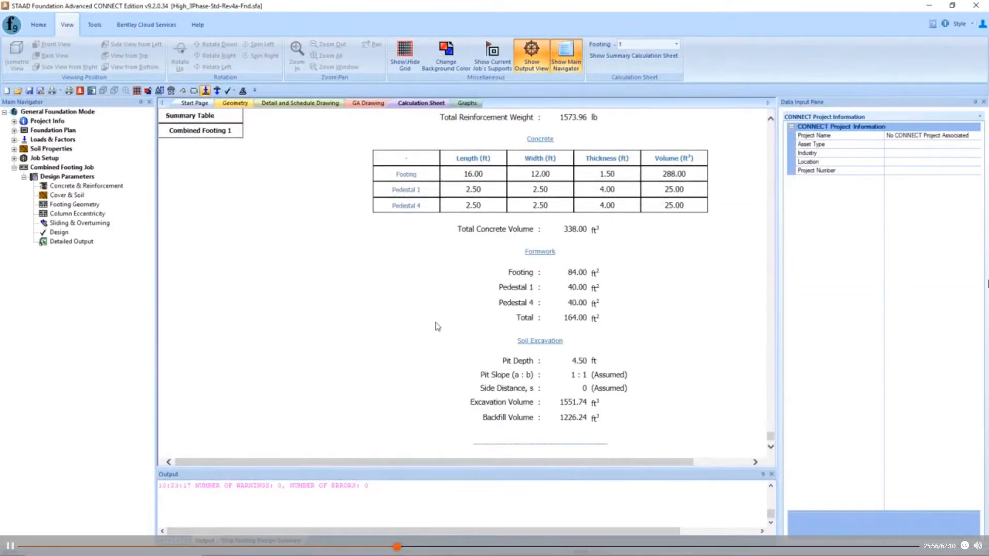
scroll(437, 327, up, 10)
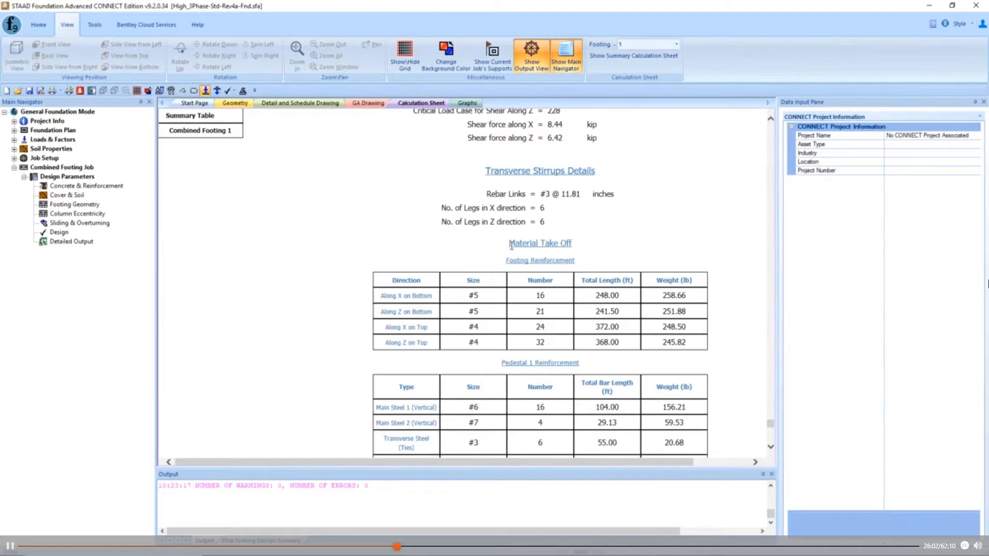
drag(510, 245, 616, 423)
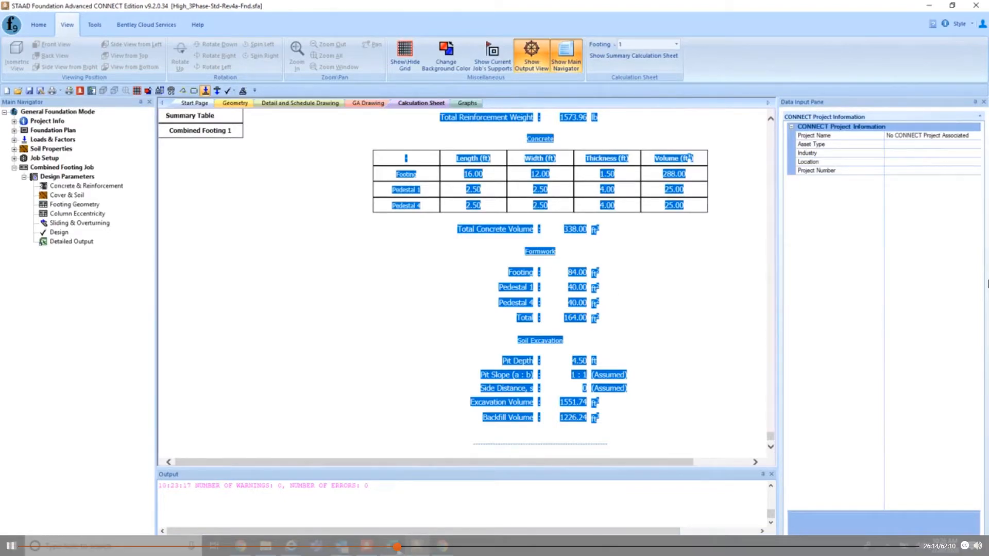
click(398, 548)
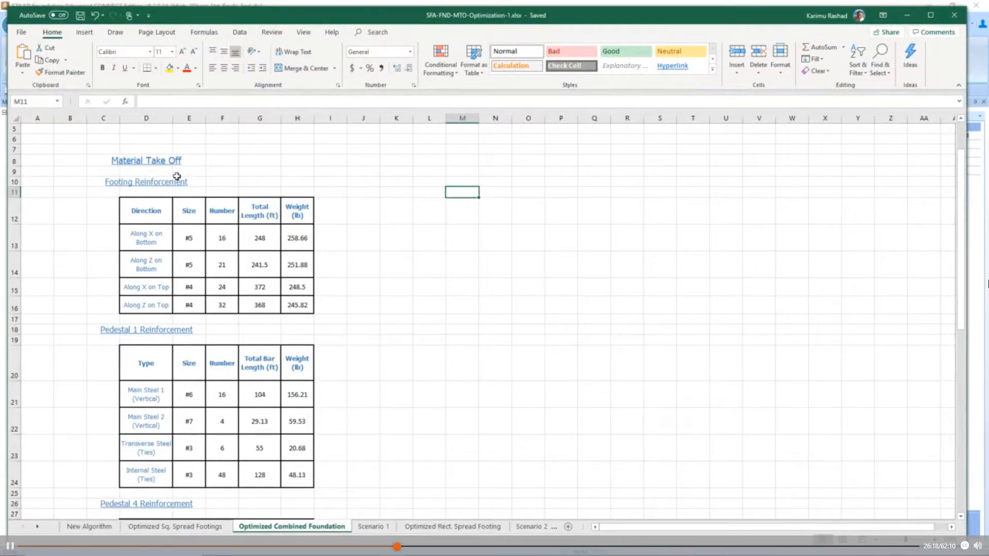
click(144, 163)
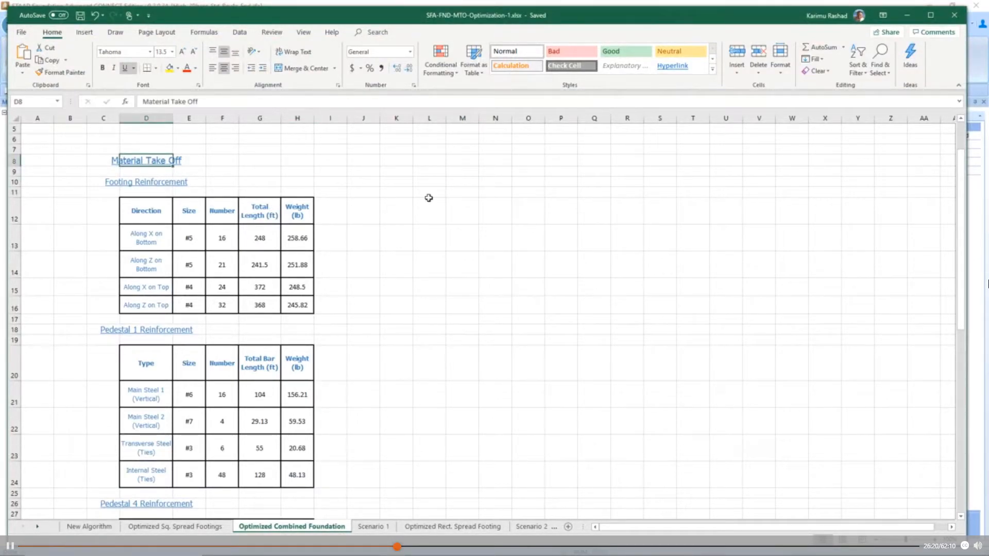
key(ctrl+v)
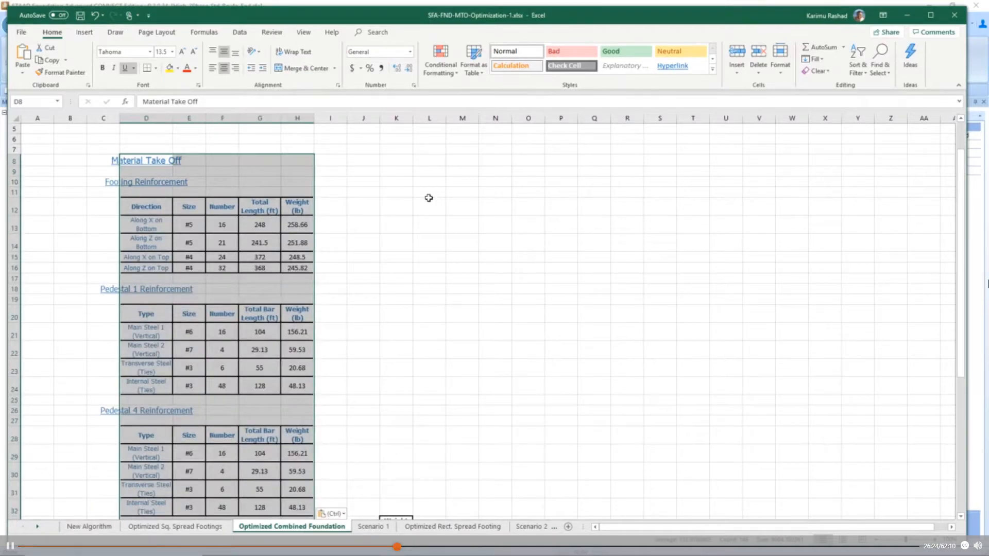
click(375, 222)
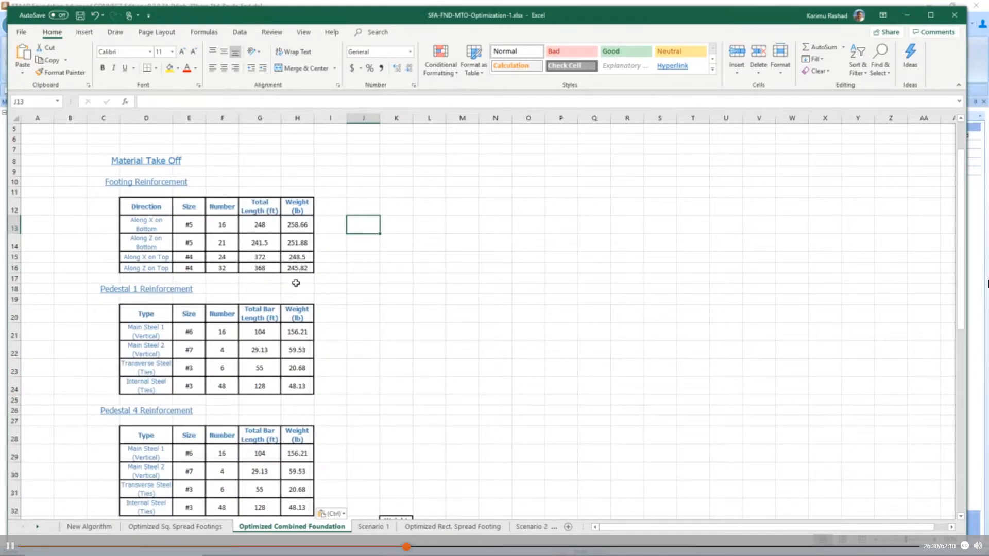
- Check the pasted combined foundation take-off against the total reinforcement, concrete, formwork, excavation and backfill cells beside it
scroll(298, 339, down, 4)
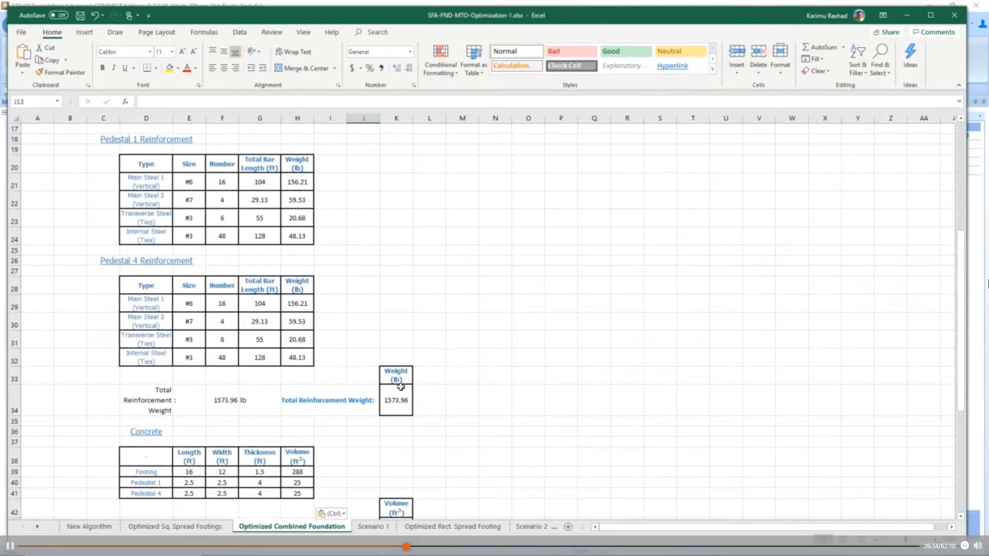
scroll(309, 422, down, 3)
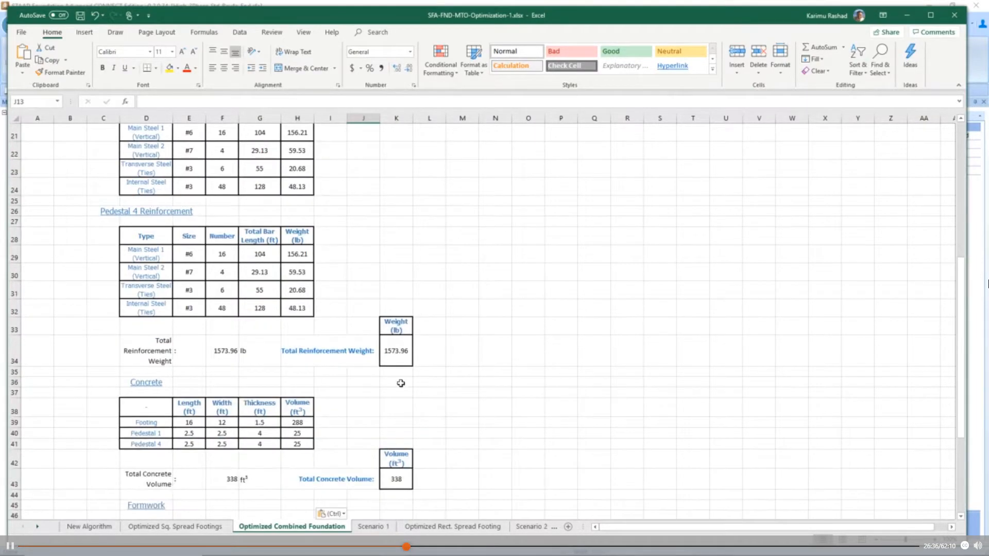
scroll(326, 409, down, 2)
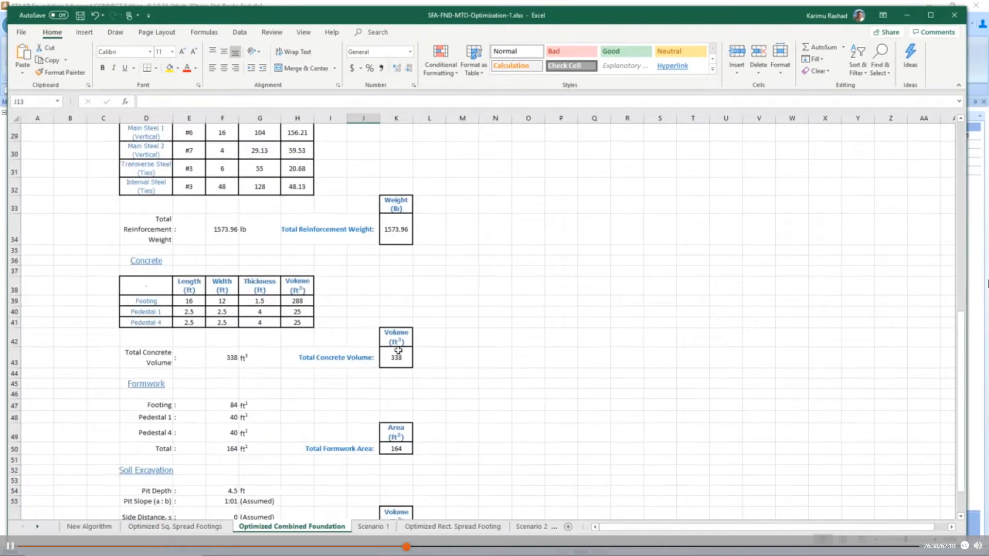
scroll(404, 312, down, 4)
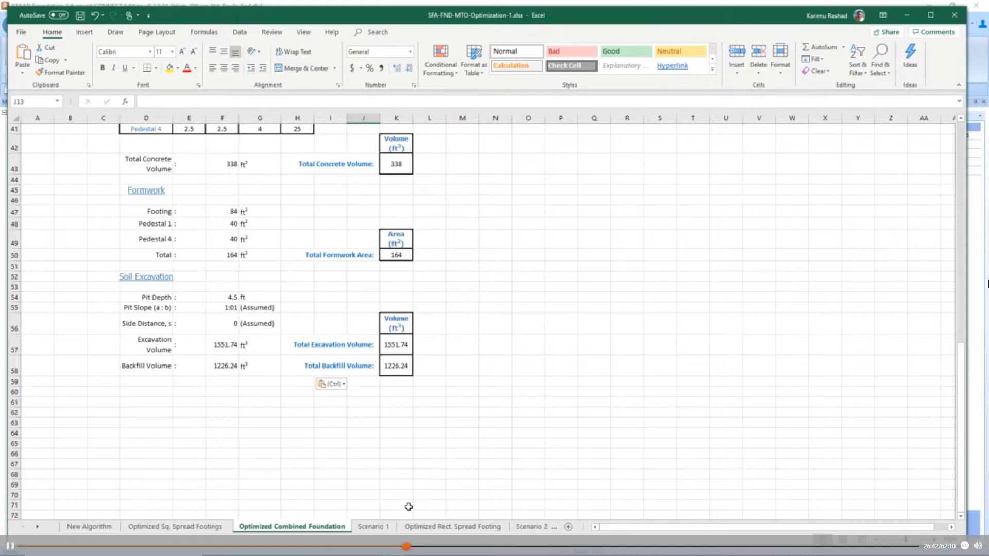
- On the Scenario 1 sheet, inspect the linked total reinforcement weight formulas for the combined foundation in G9 and the square spread footings in E9
click(383, 528)
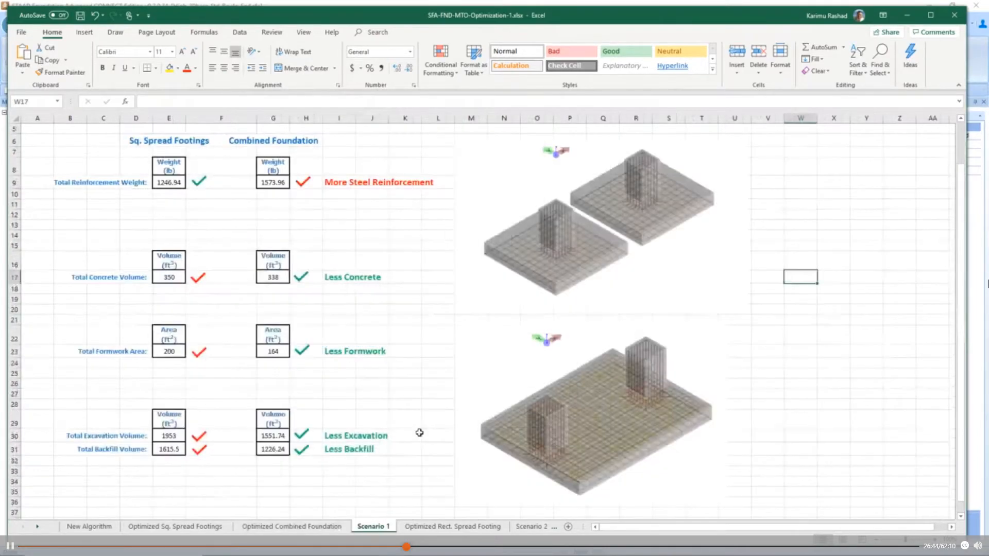
click(281, 182)
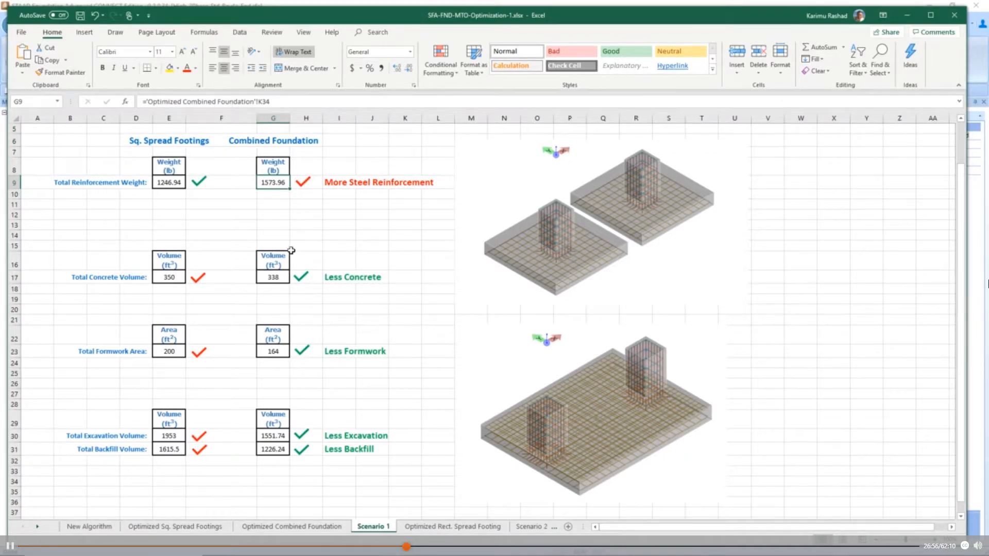
click(173, 185)
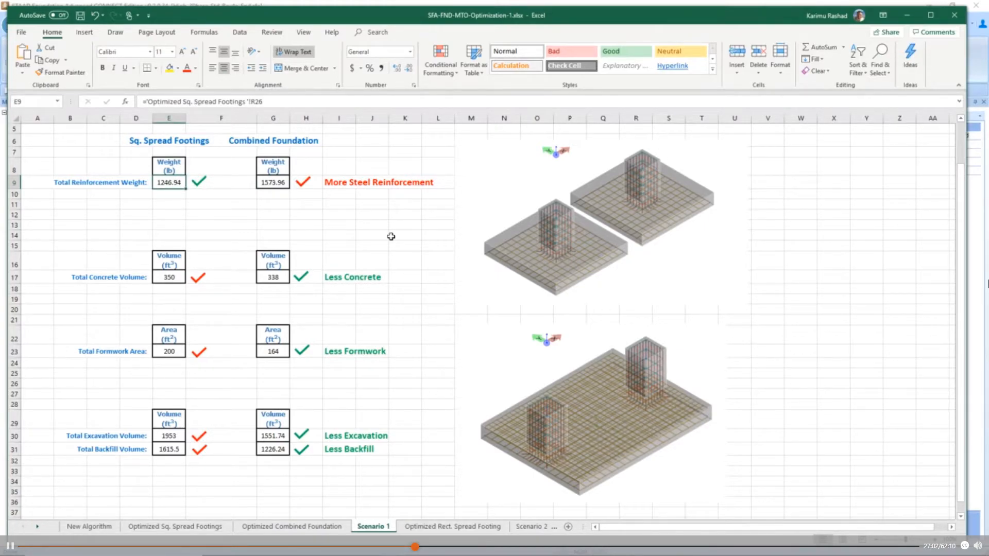
click(379, 223)
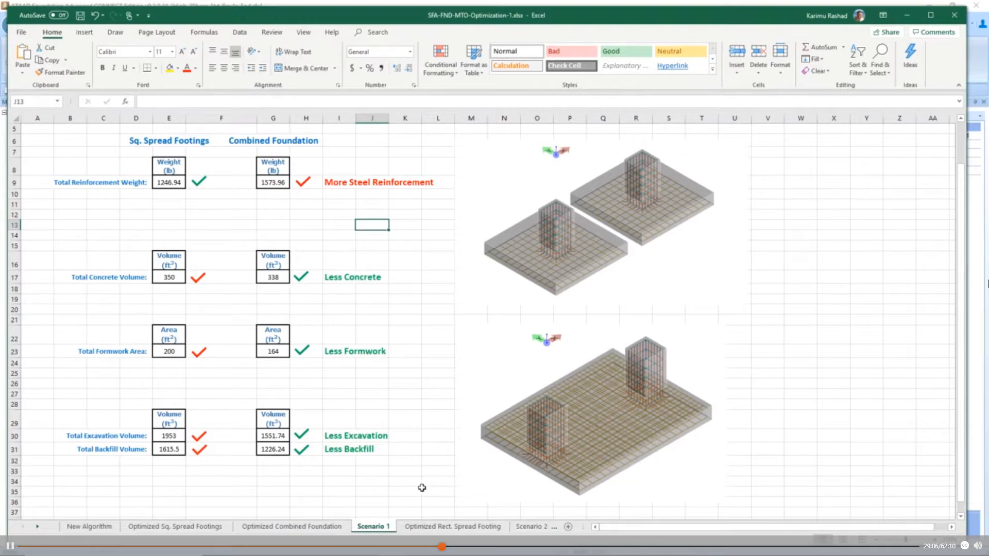
- Switch from Excel to STAAD Foundation Advanced and make Spread Footings the current job
click(907, 15)
click(652, 309)
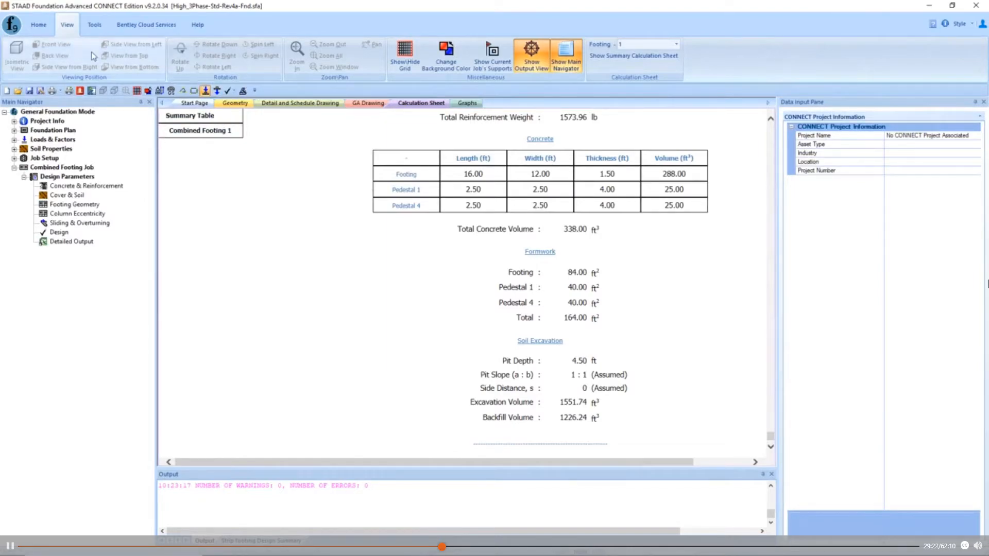
click(40, 26)
click(363, 56)
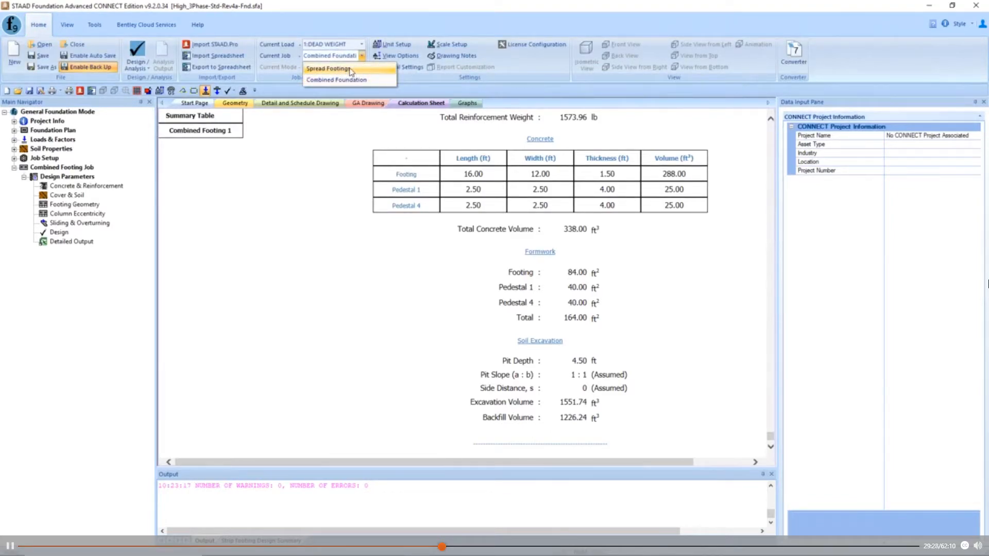
click(328, 69)
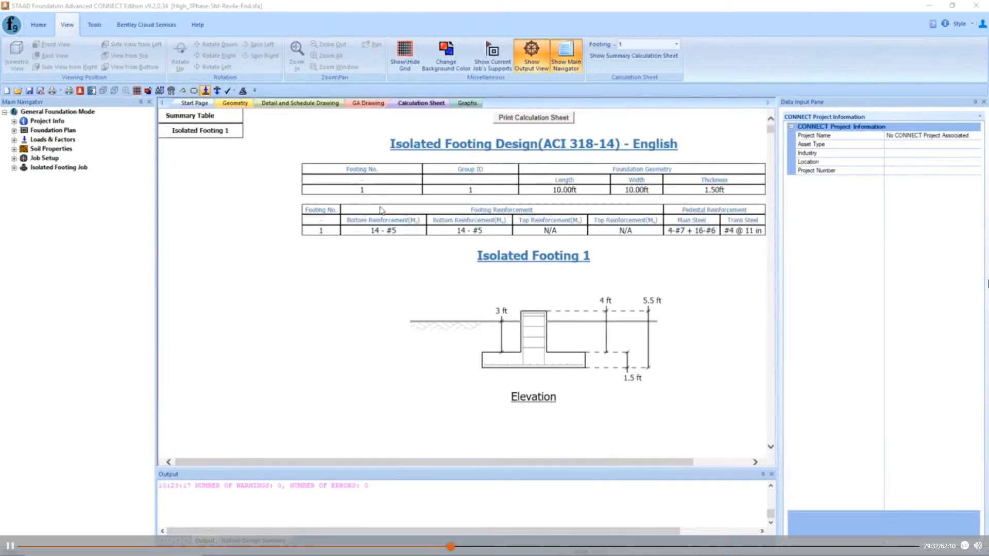
- Examine the Isolated Footing 1 calculation sheet from the final footing size through the sliding and overturning safety factor table
scroll(380, 232, down, 10)
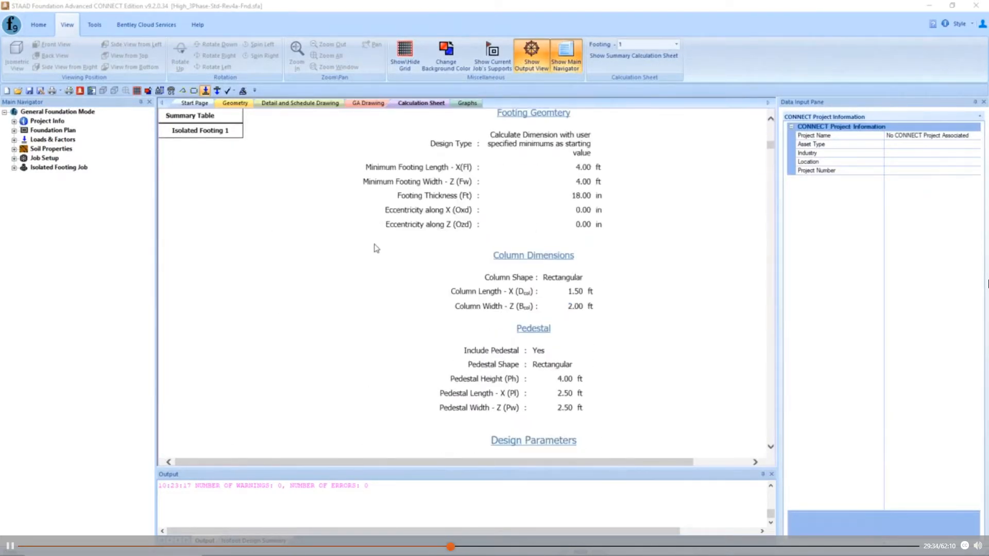
scroll(376, 248, down, 15)
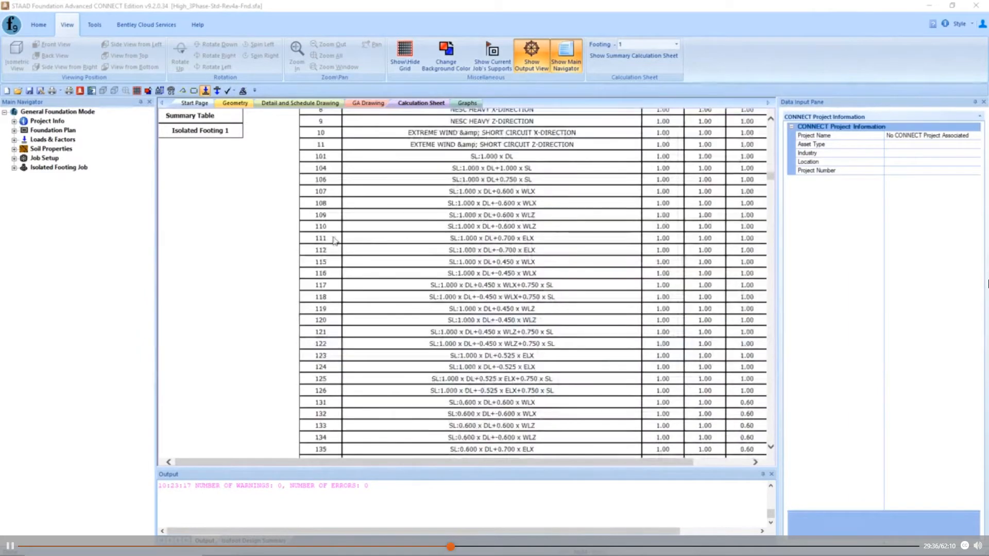
scroll(334, 240, down, 15)
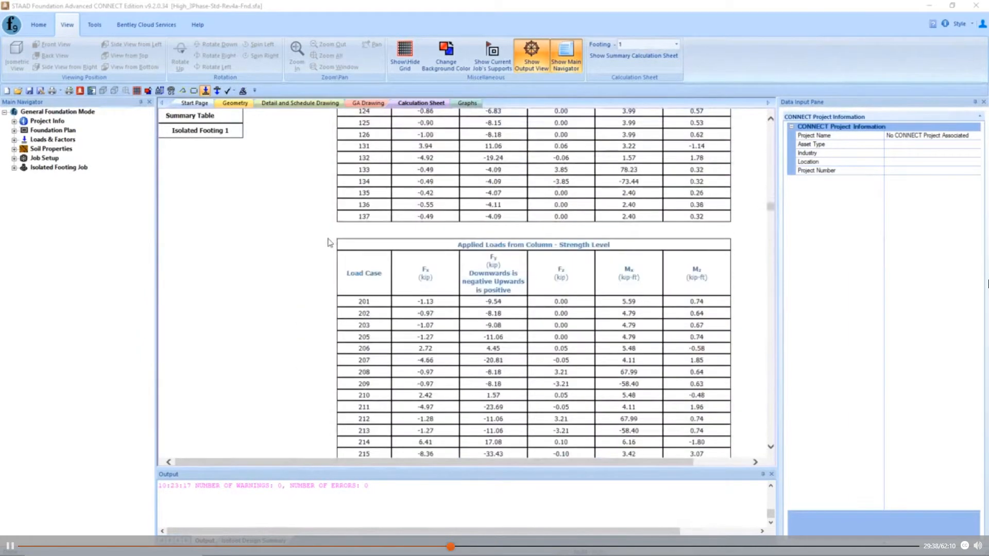
scroll(317, 232, down, 15)
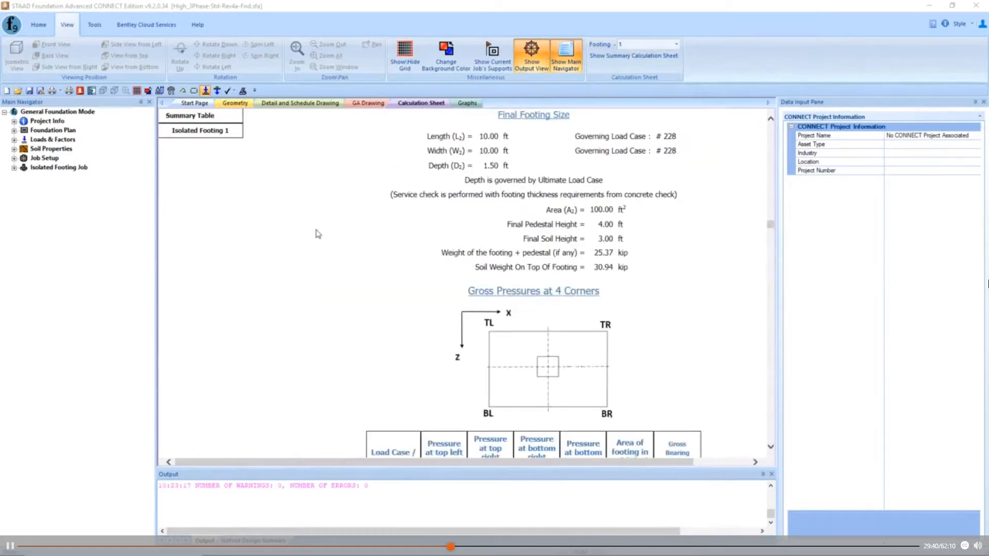
scroll(318, 234, down, 12)
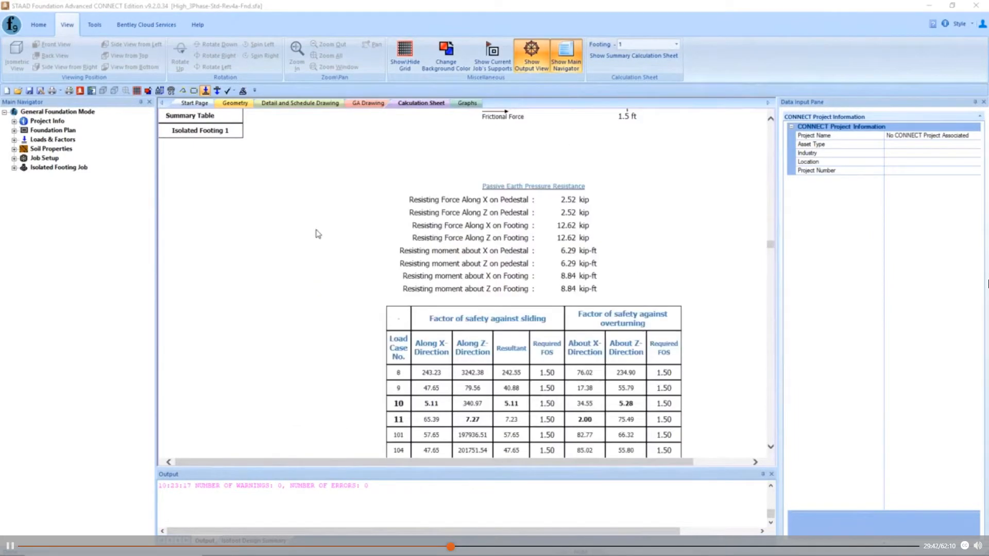
scroll(318, 234, down, 3)
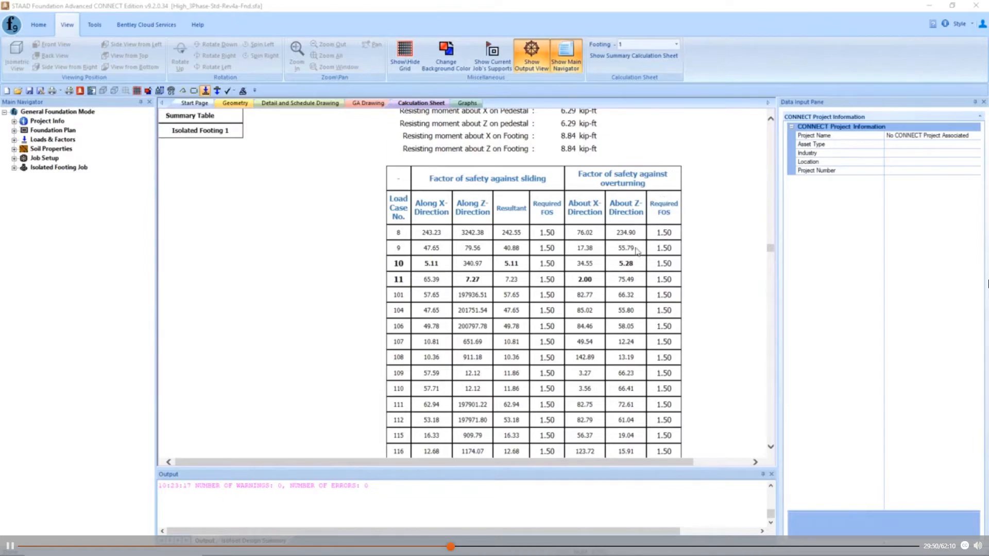
scroll(527, 224, down, 2)
scroll(526, 225, up, 2)
- Display the Footing Geometry design parameters of the isolated footing job
click(14, 168)
click(24, 177)
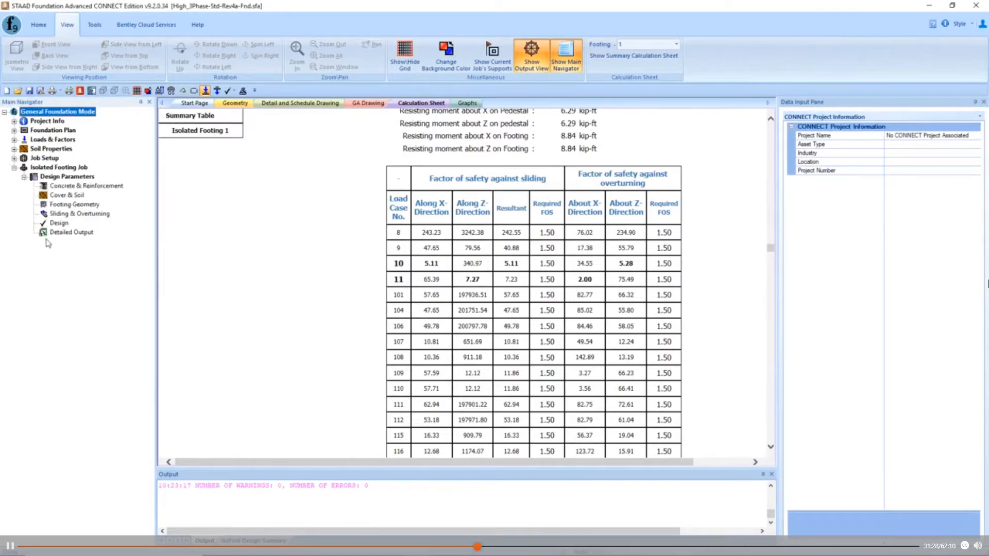
click(82, 205)
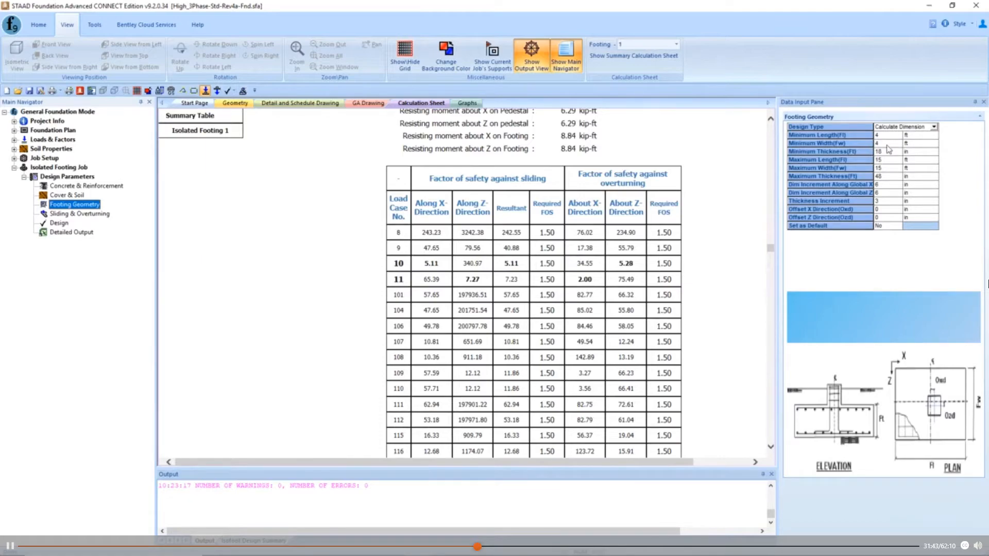
- Save the changes to High_3Phase-Std-Rev4a-Fnd.sfa and dismiss the project browser without choosing another file
click(38, 25)
click(45, 47)
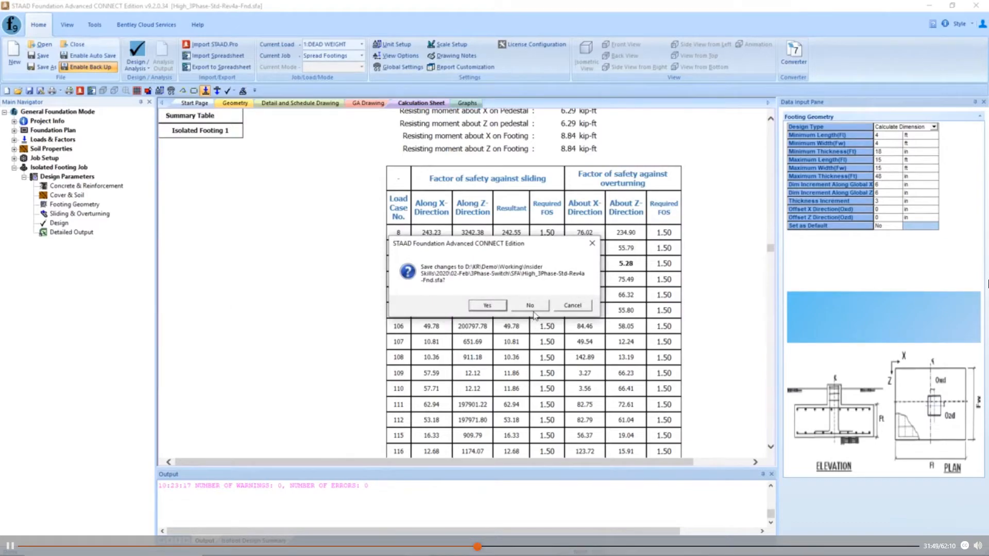
click(496, 308)
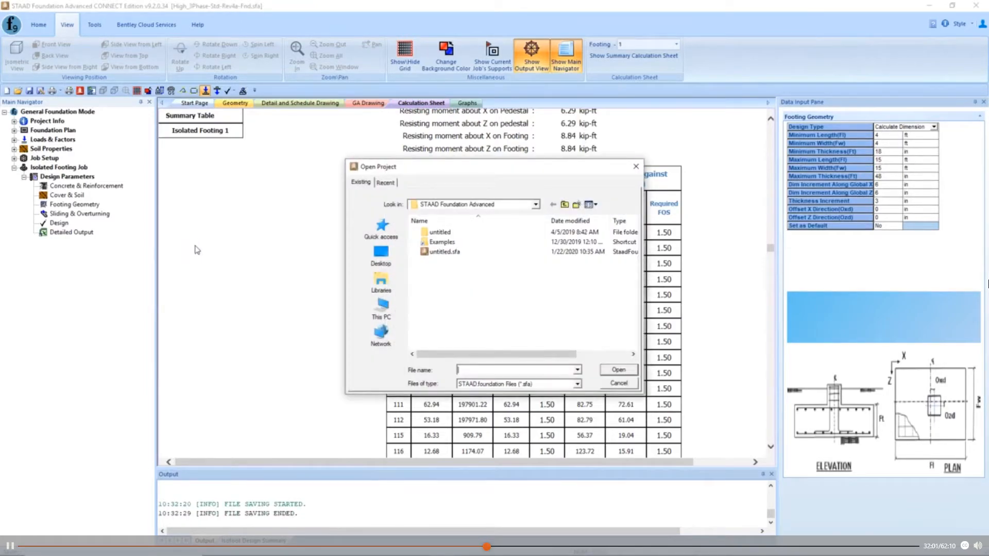
click(618, 383)
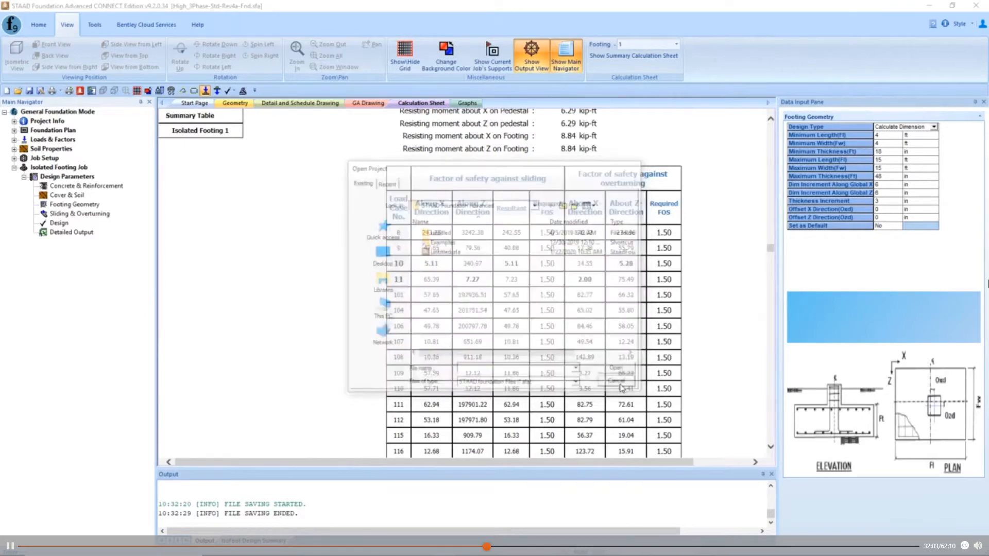
- Open the High_3Phase-Std-Rev4d-Fnd project from the recent projects, widening the file name column to tell the revisions apart
click(38, 25)
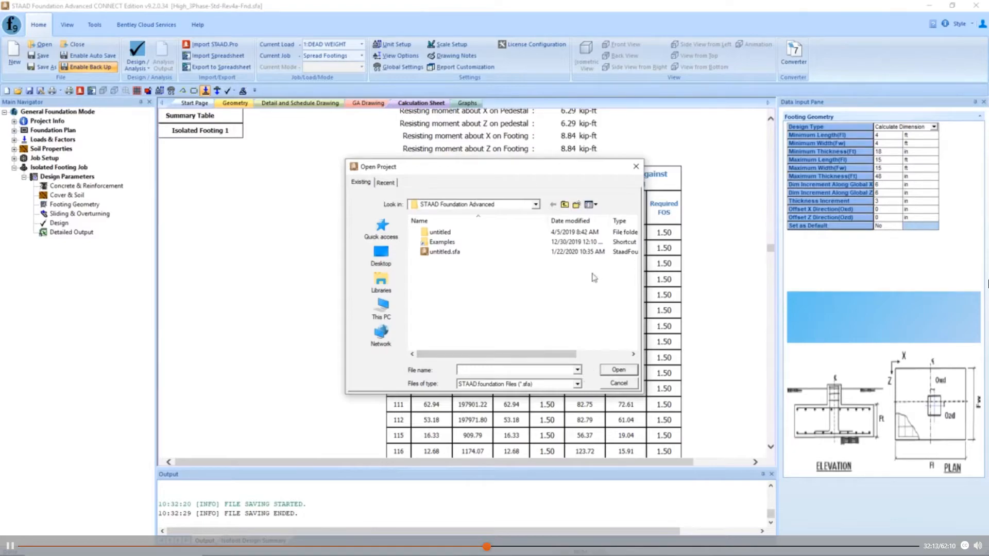
click(564, 204)
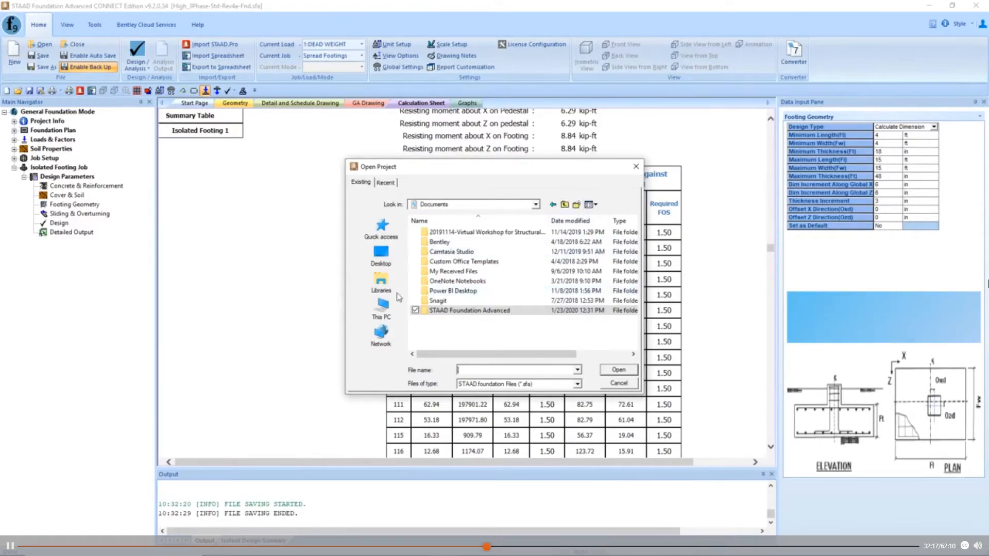
click(536, 205)
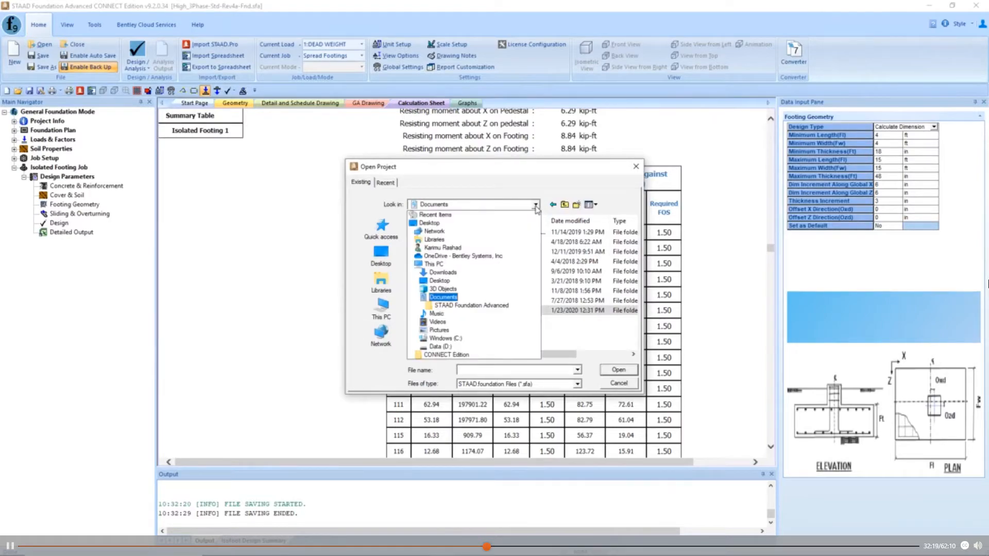
click(389, 198)
click(387, 183)
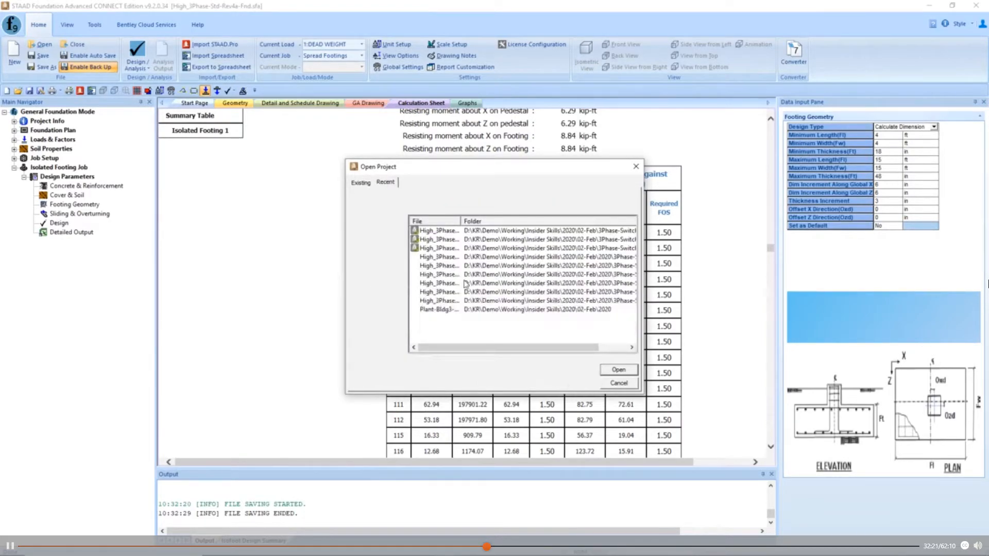
drag(461, 221, 508, 221)
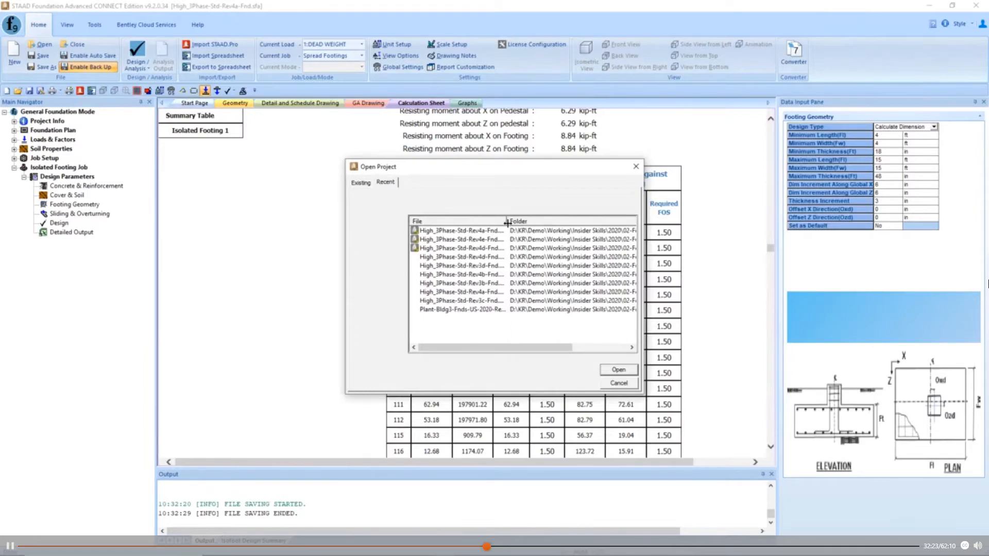
click(469, 249)
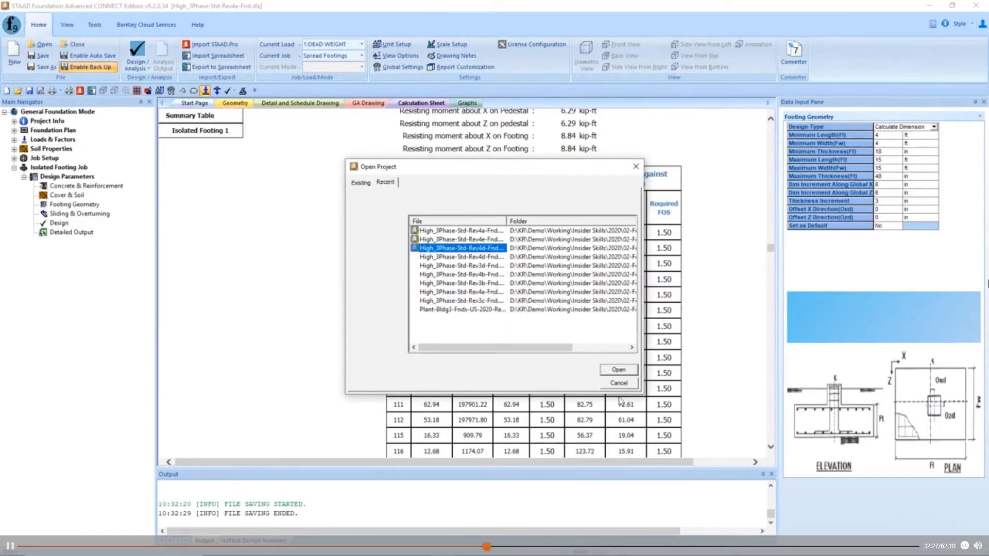
click(613, 371)
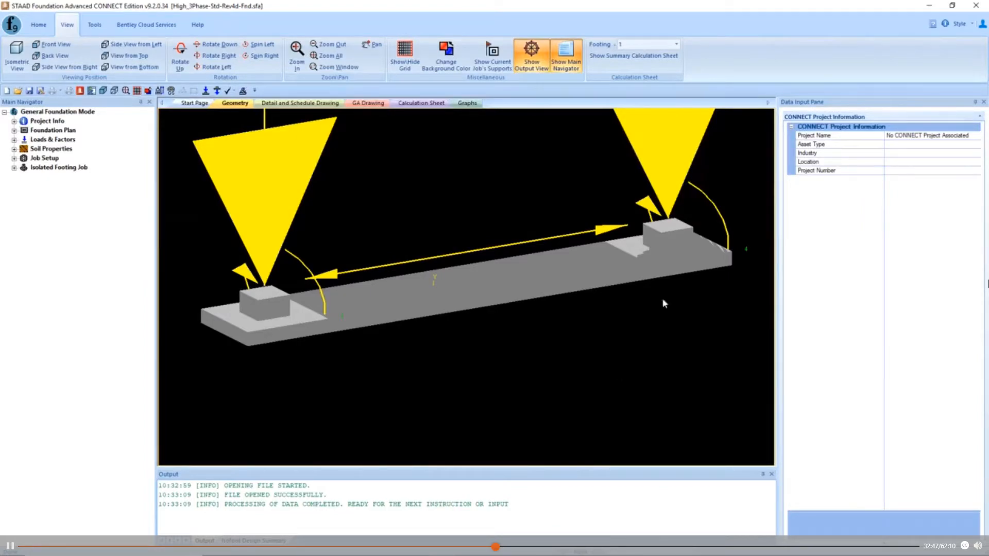
- Display the Footing Geometry parameters of the isolated footing job in the Rev4d project to review its minimum dimensions
click(13, 168)
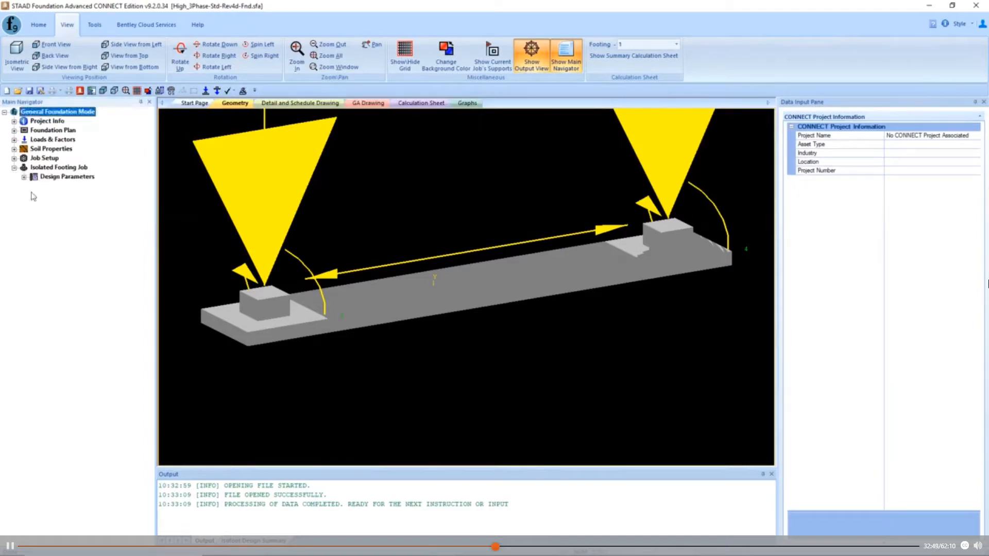
click(24, 176)
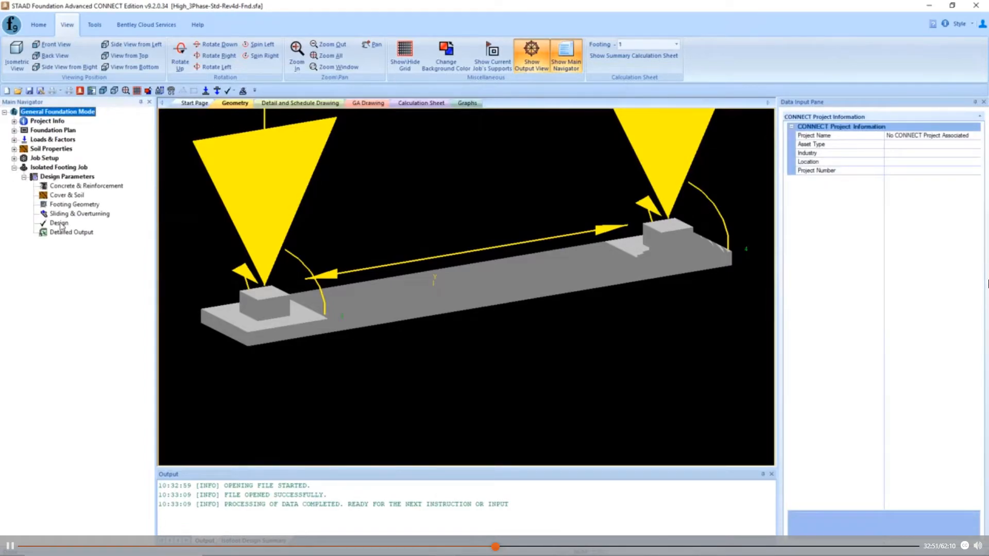
click(72, 205)
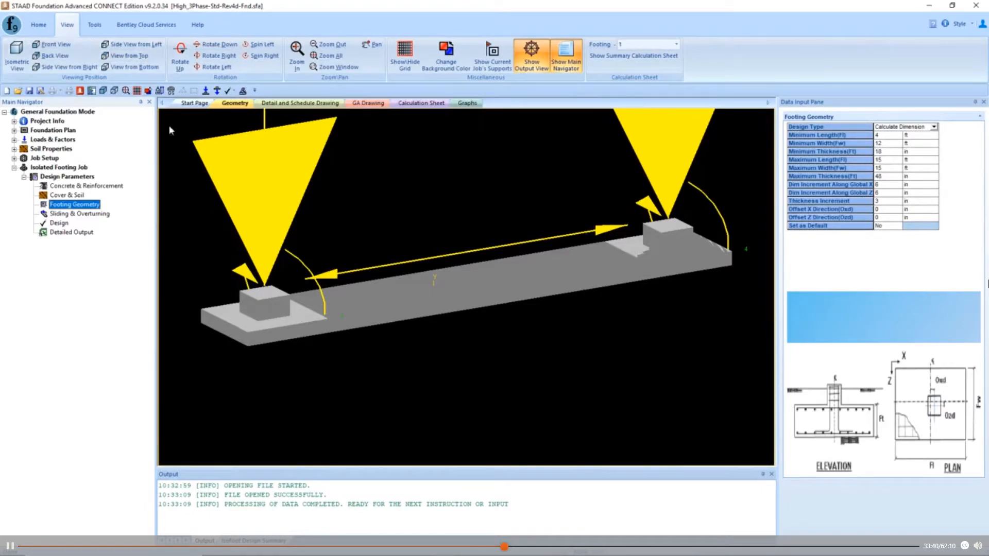
- Run the design of the Spread Footings job to generate its calculation sheet
click(39, 25)
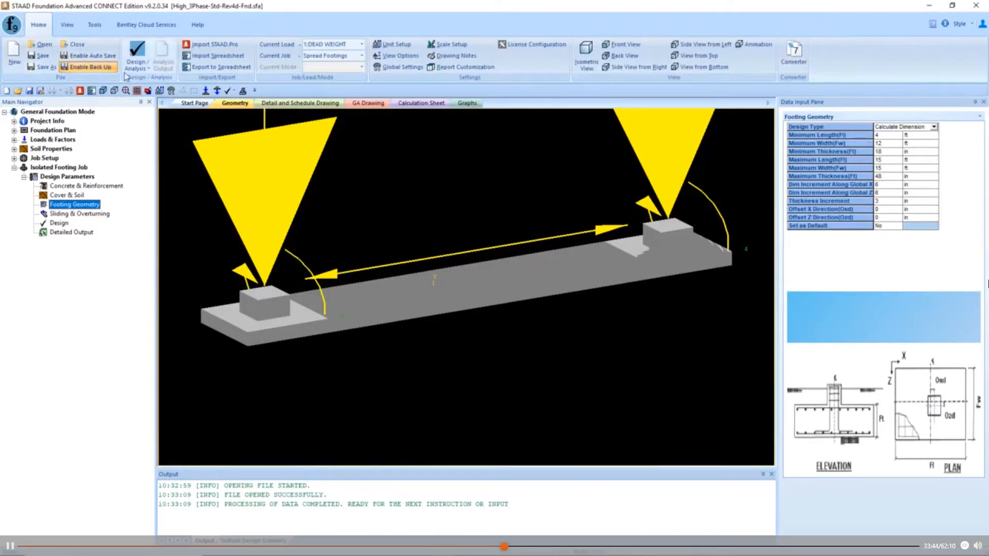
click(146, 69)
click(154, 90)
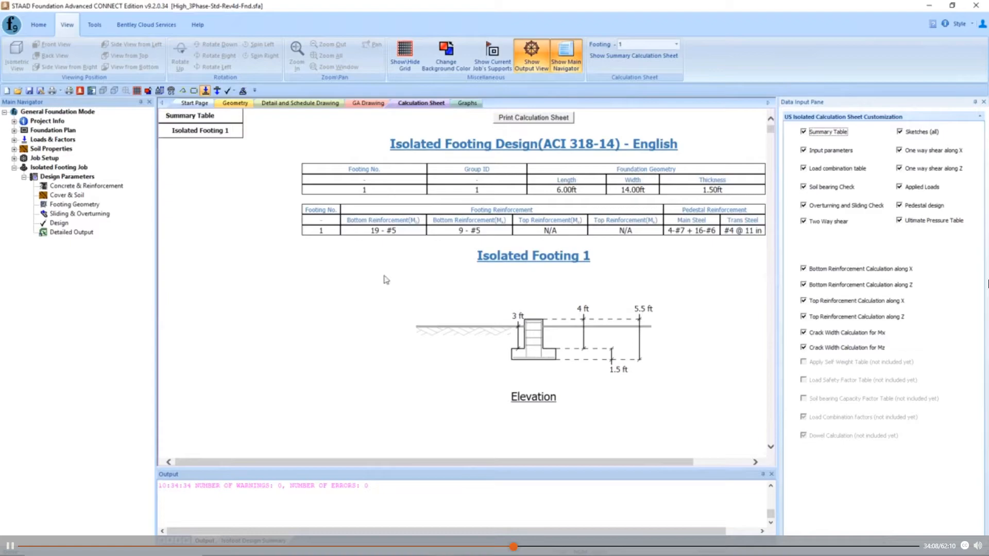
- Examine the elevation, plan and dimensions of Isolated Footing 1 in the calculation sheet
scroll(381, 283, down, 4)
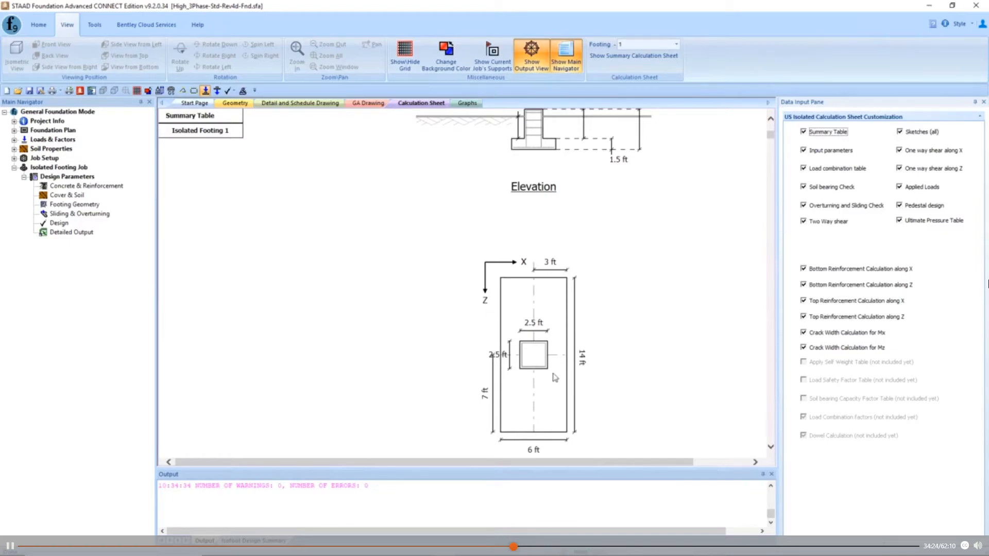
scroll(551, 397, up, 3)
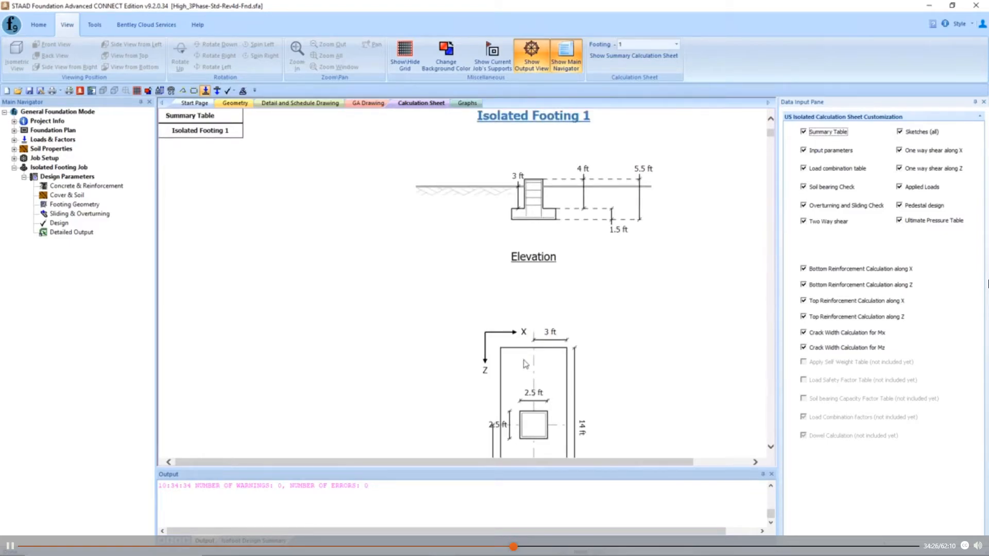
scroll(472, 217, down, 5)
scroll(470, 237, up, 3)
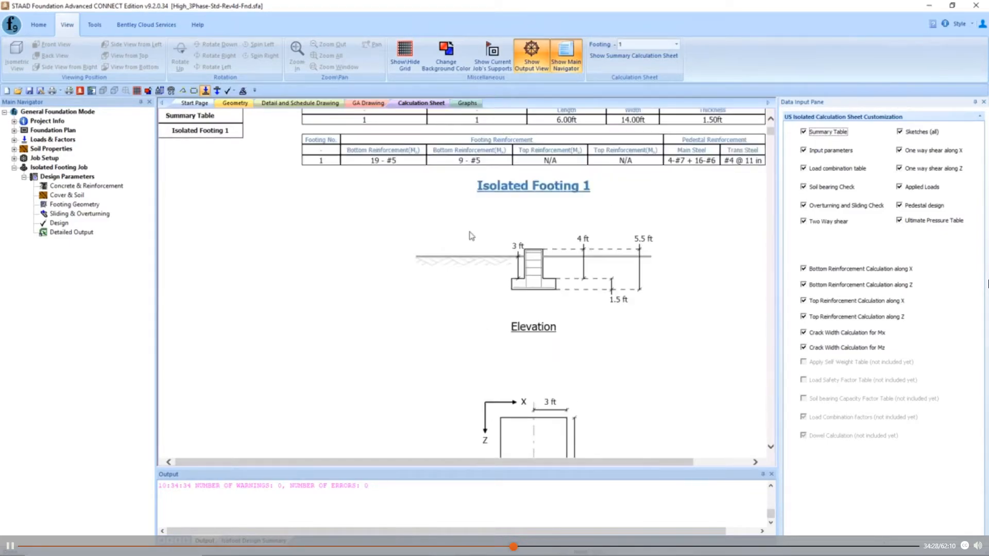
scroll(472, 235, down, 3)
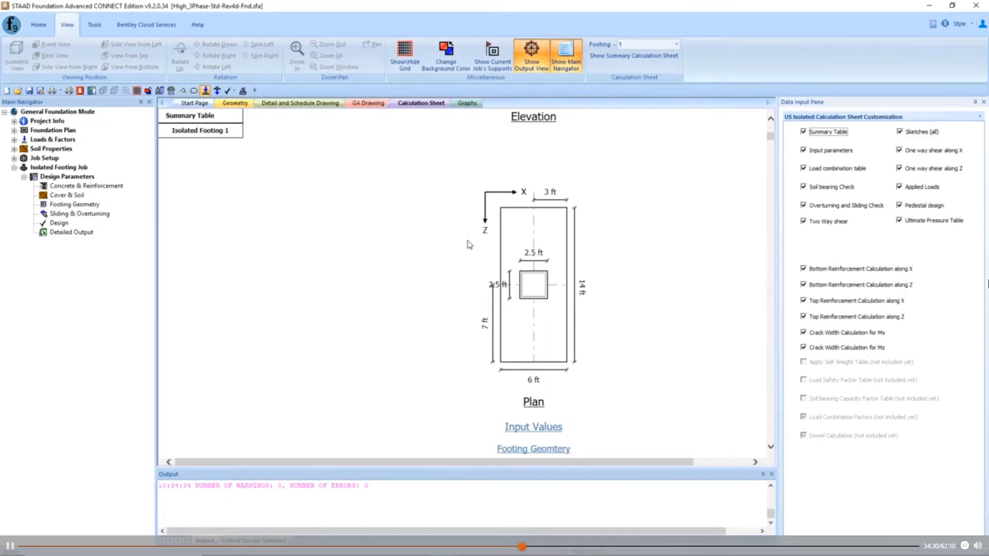
scroll(472, 248, up, 1)
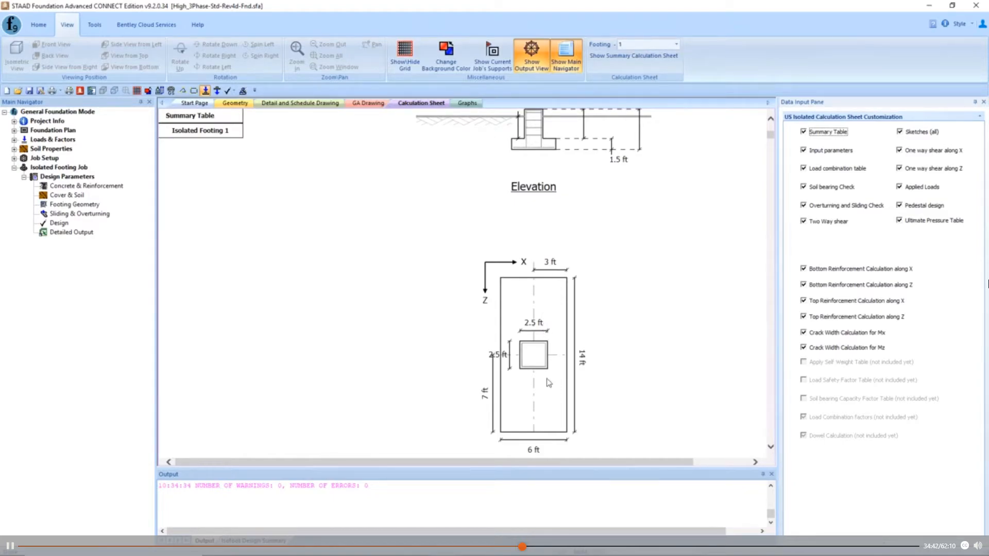
- Show the calculation sheet for footing 4 and review its elevation and plan
click(676, 44)
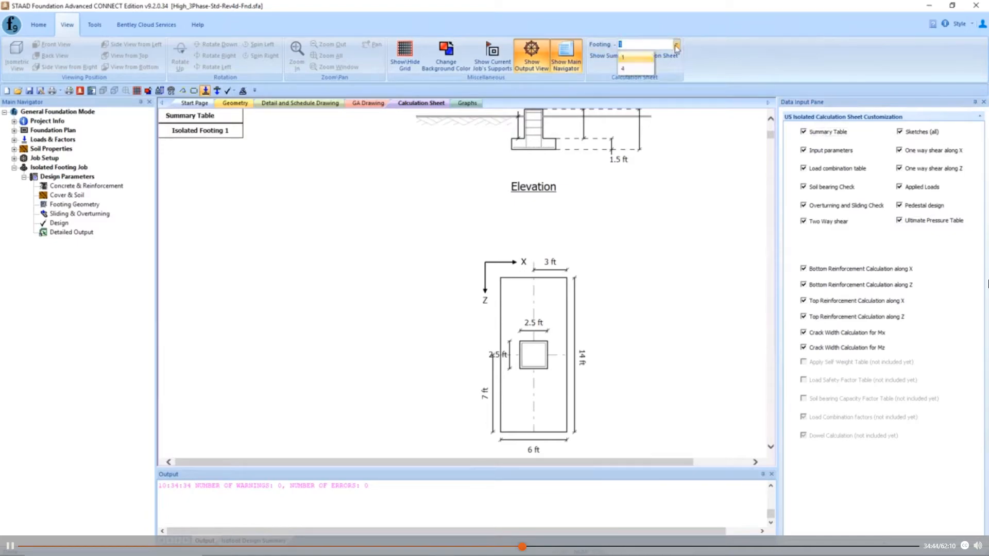
click(648, 69)
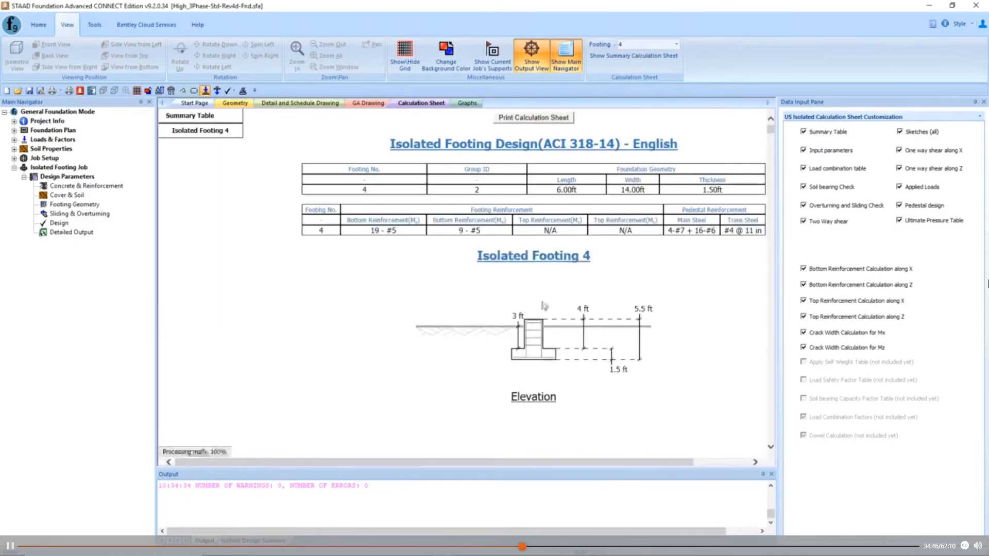
scroll(540, 323, down, 5)
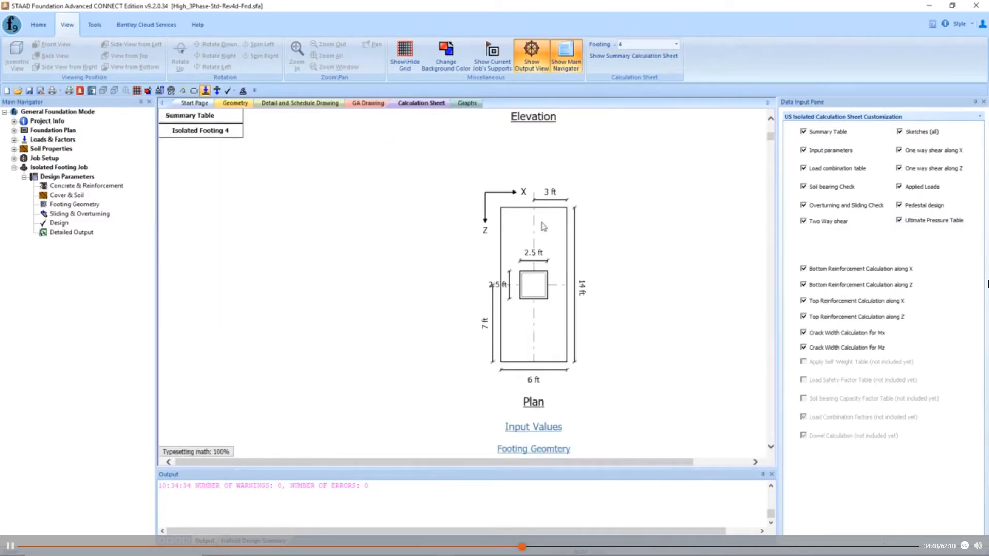
scroll(634, 398, up, 1)
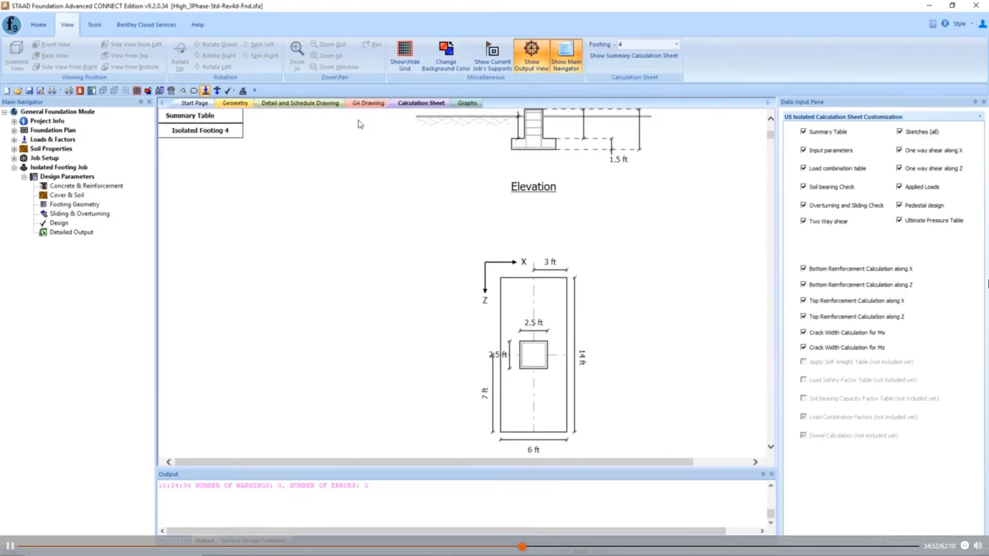
- Review the general arrangement drawing of both isolated footings and compare it with the Footing Geometry parameters
click(369, 104)
scroll(309, 317, up, 2)
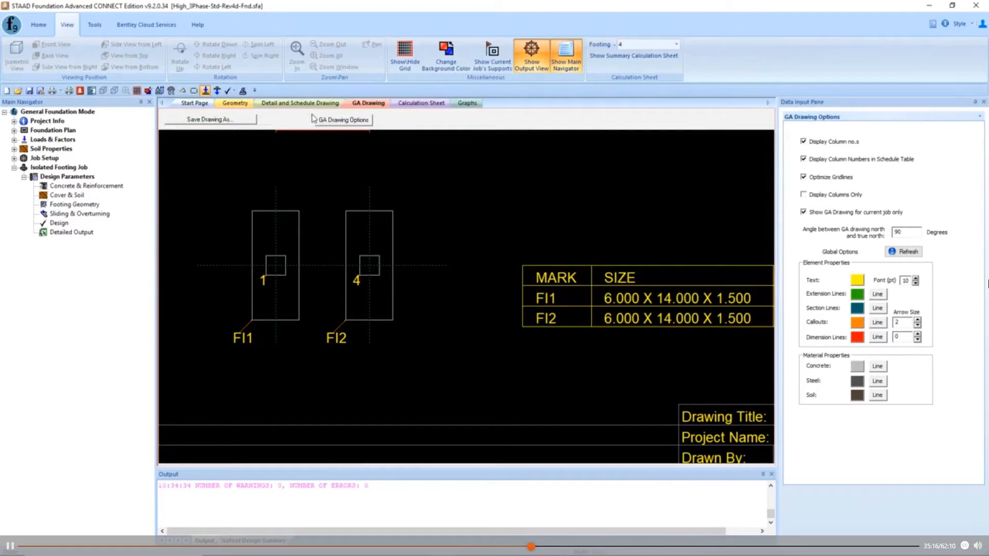
click(88, 206)
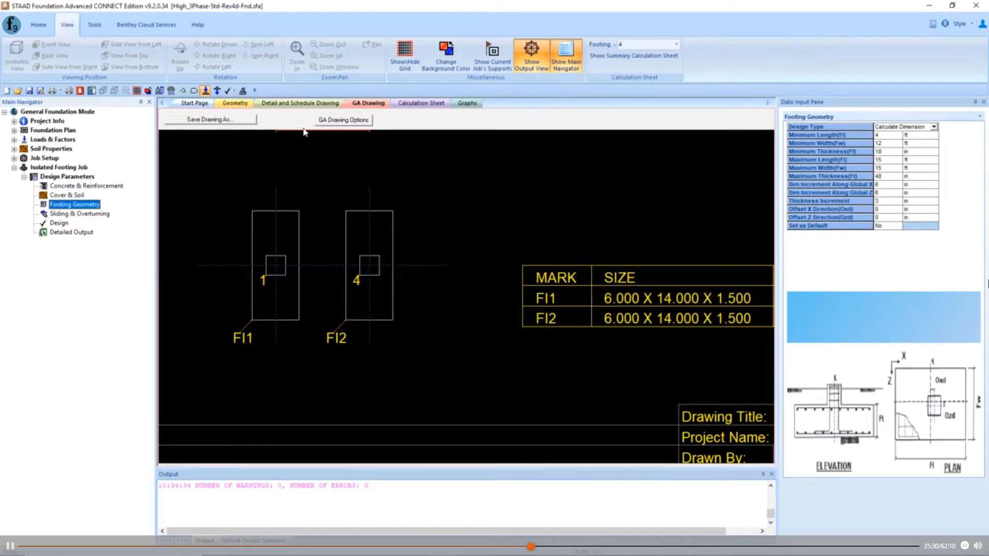
- Examine the soil properties, applied loads, final footing size and corner pressures in footing 4's calculation sheet
click(404, 106)
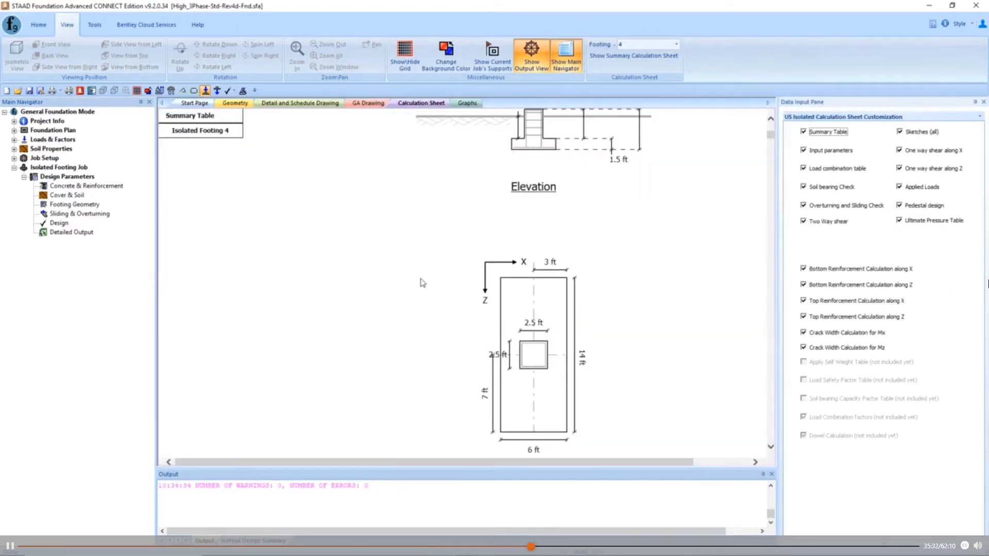
scroll(422, 283, down, 20)
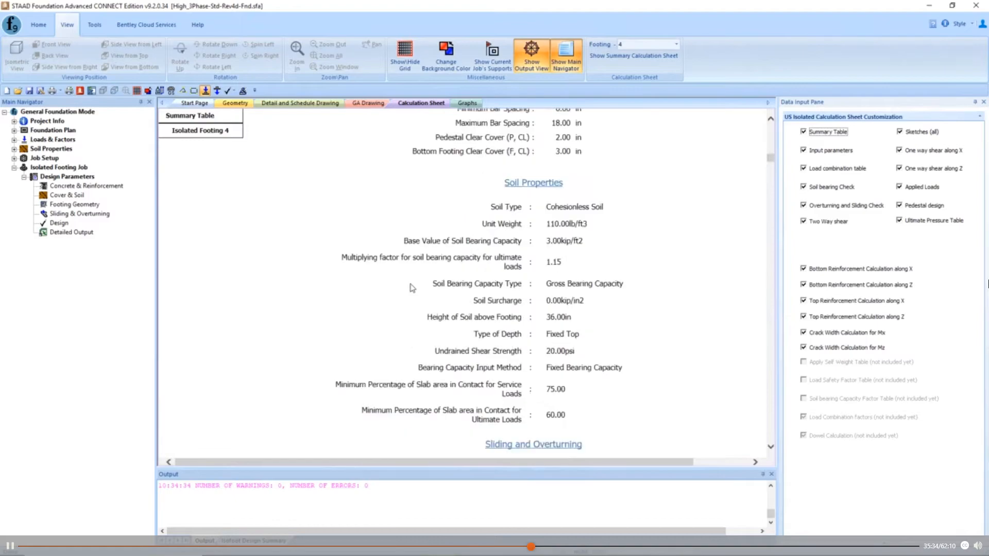
scroll(410, 293, down, 20)
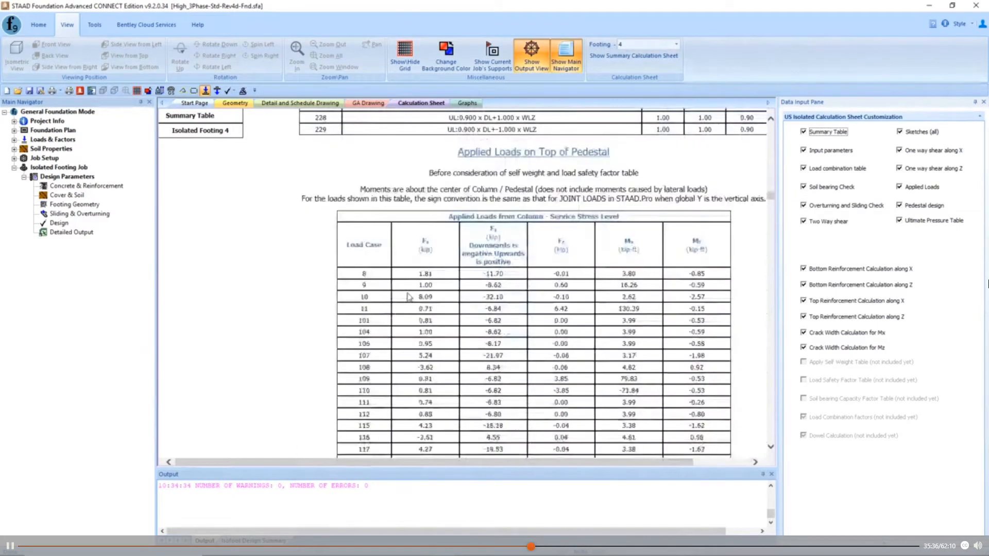
scroll(408, 297, down, 20)
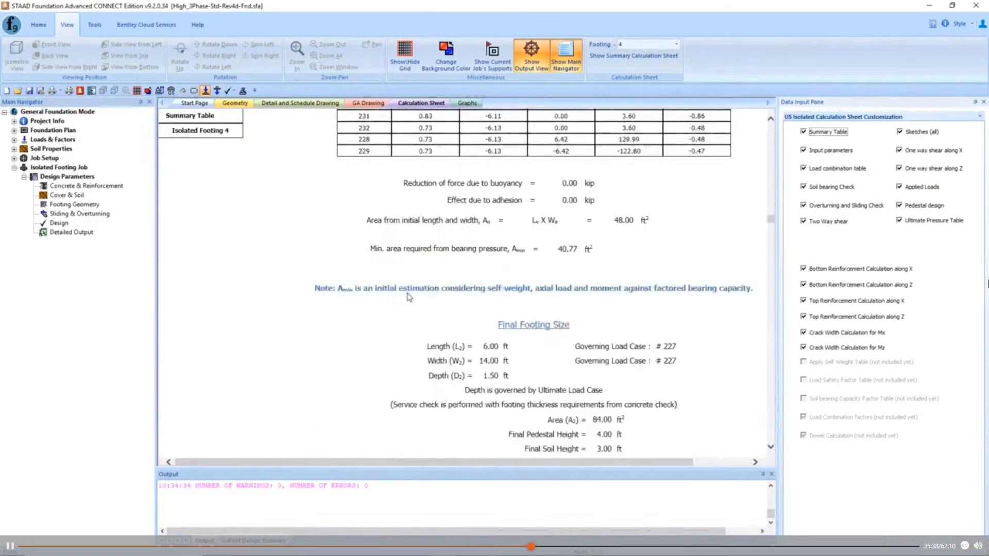
scroll(409, 297, down, 5)
scroll(409, 297, up, 5)
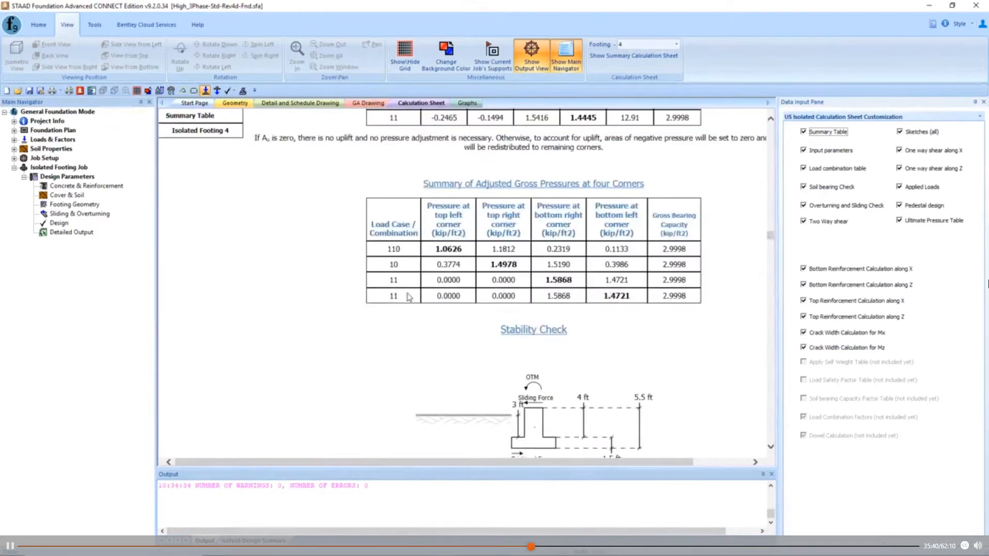
- Examine the stability check table of footing 4 for the governing safety factors against sliding and overturning
scroll(408, 297, down, 10)
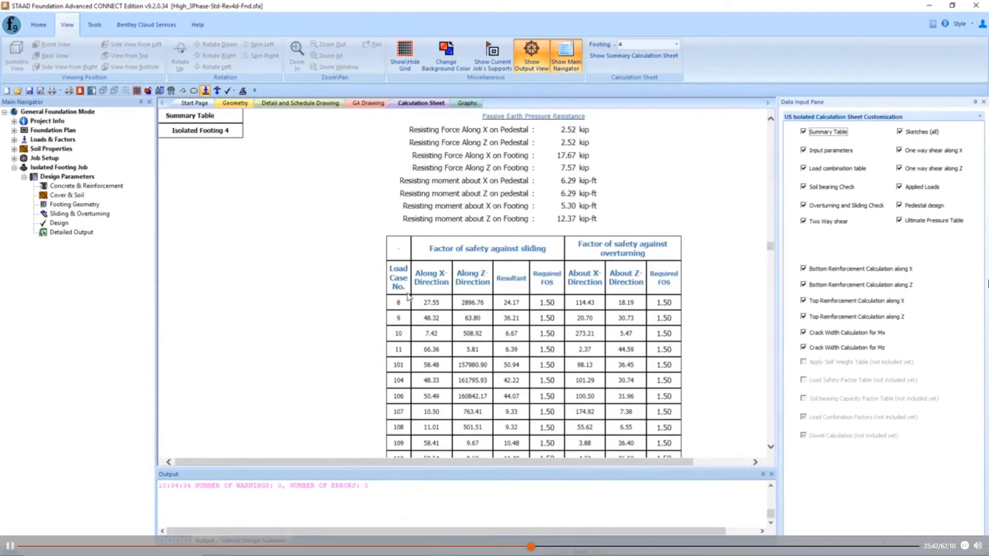
scroll(408, 297, down, 3)
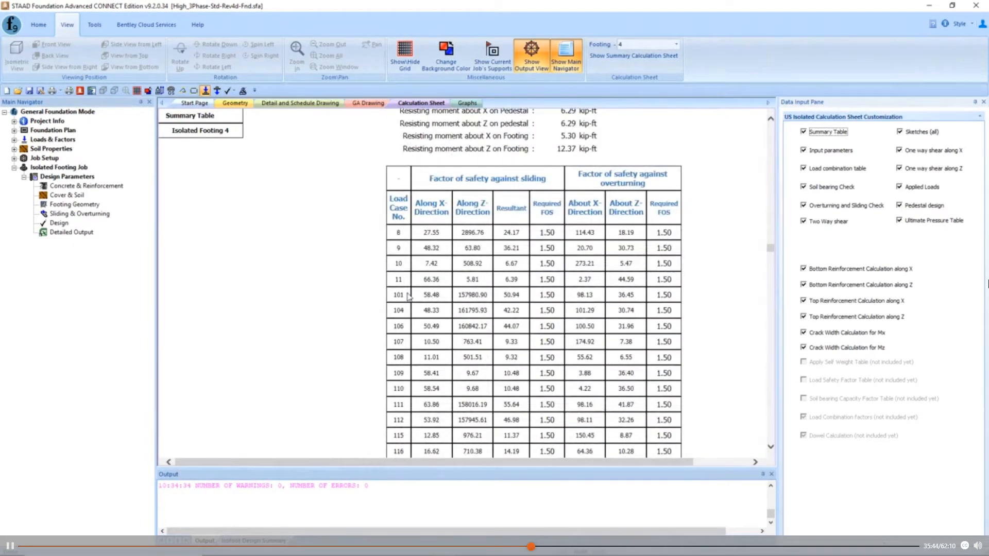
scroll(408, 297, down, 3)
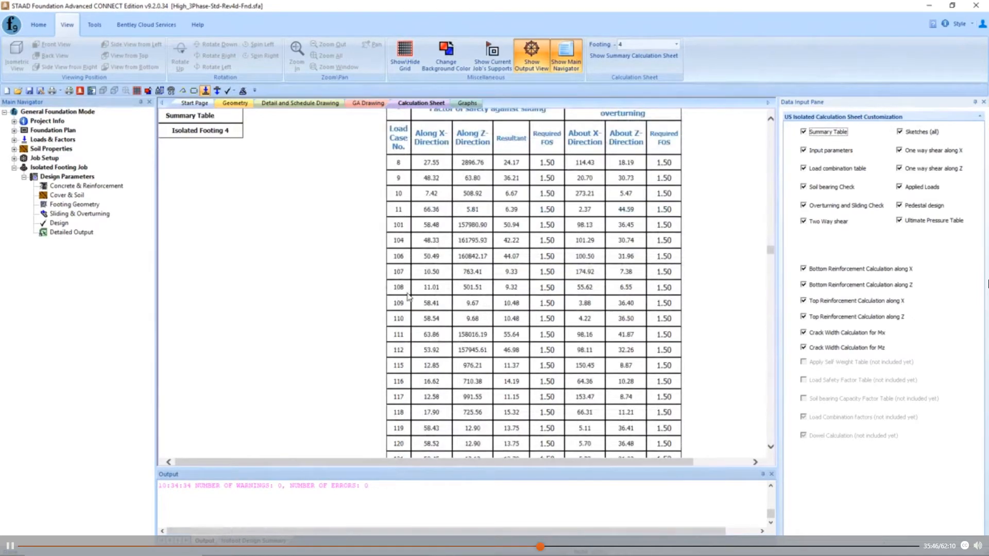
scroll(486, 290, up, 3)
scroll(567, 237, up, 3)
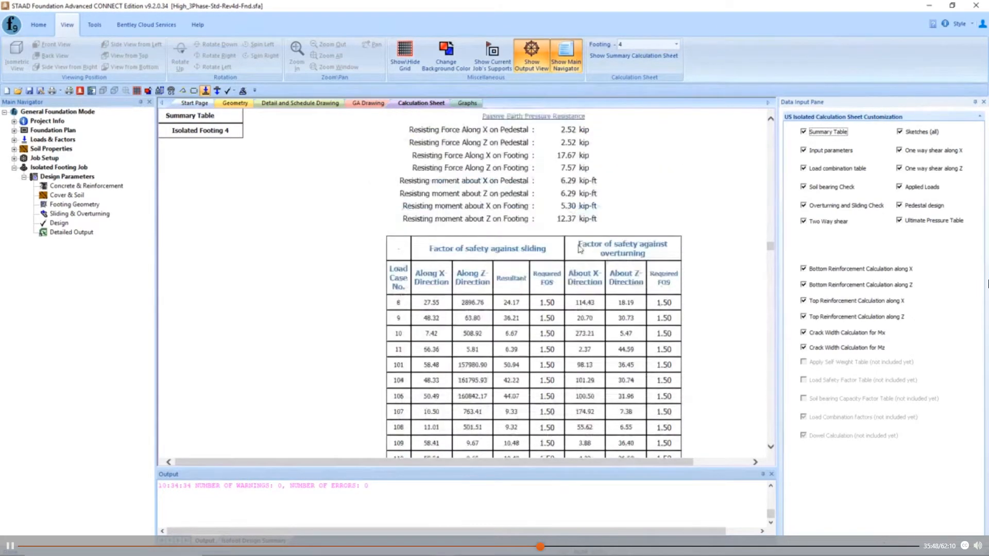
scroll(577, 302, down, 6)
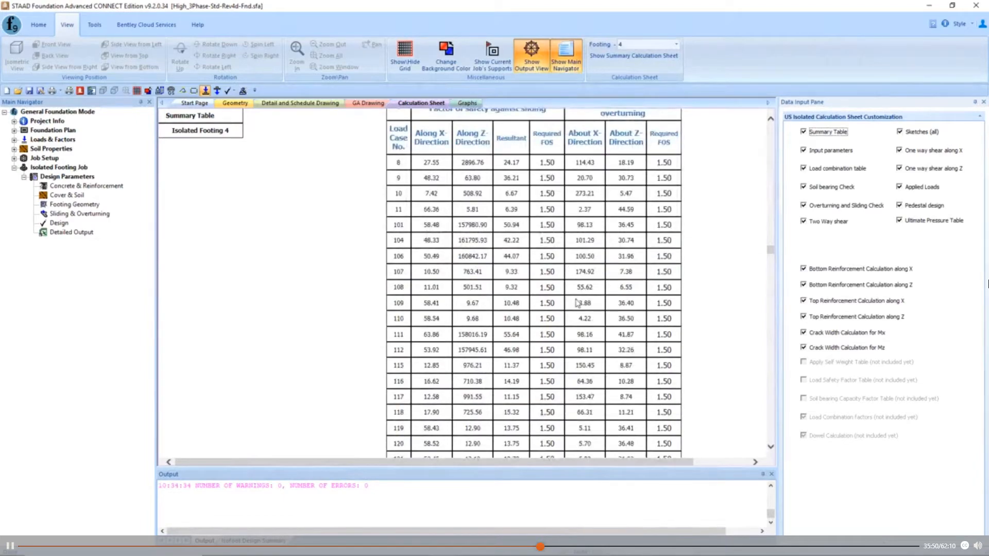
scroll(577, 302, down, 9)
scroll(578, 302, down, 3)
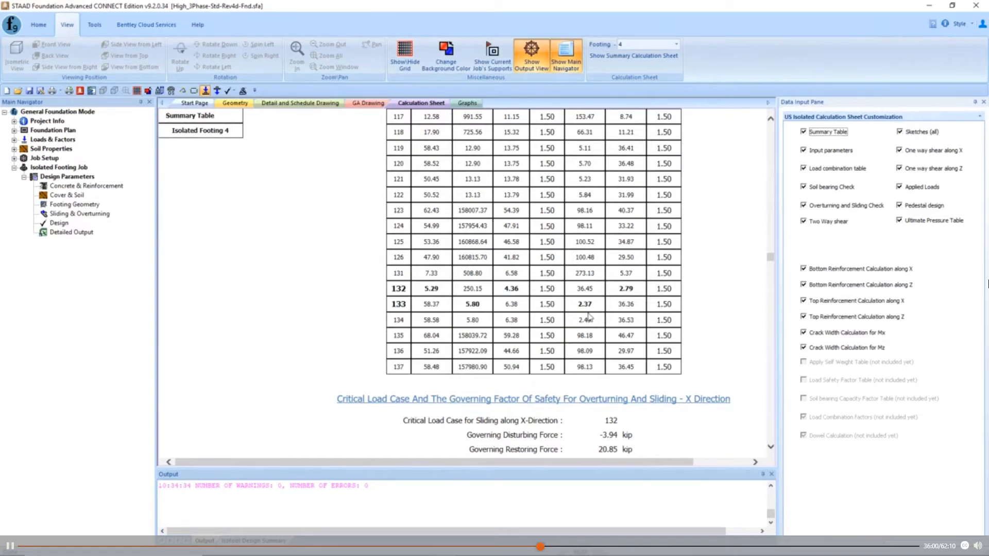
scroll(589, 308, up, 10)
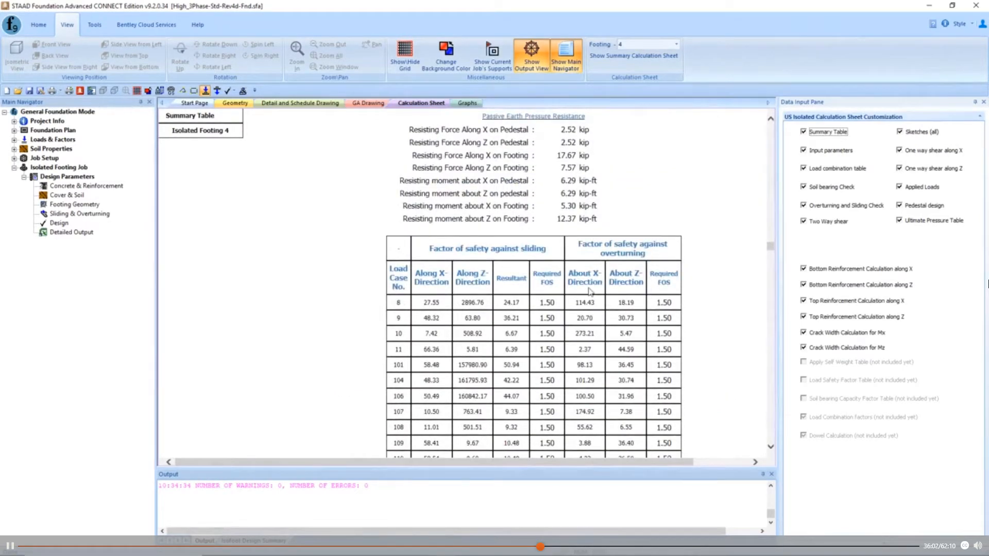
scroll(589, 292, down, 3)
scroll(590, 293, down, 12)
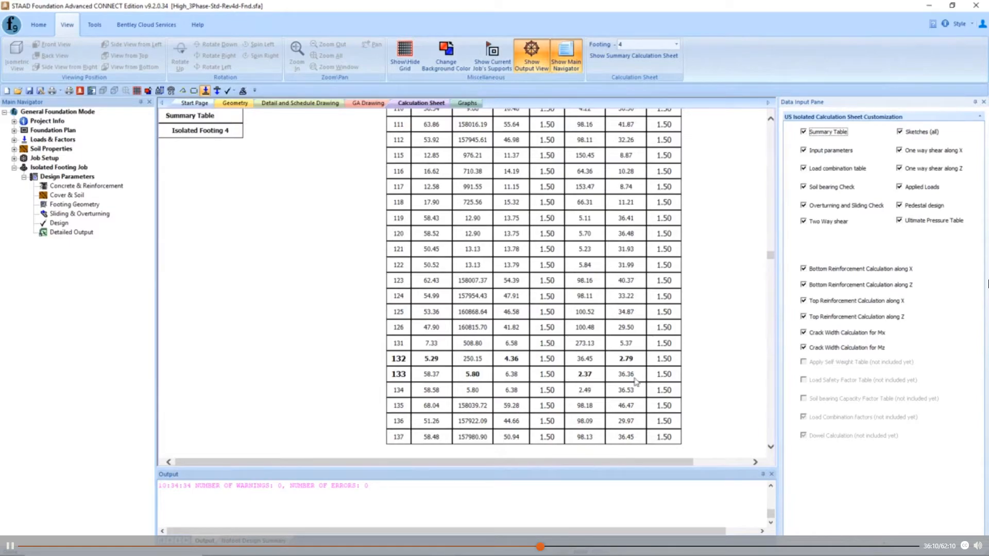
scroll(630, 368, up, 9)
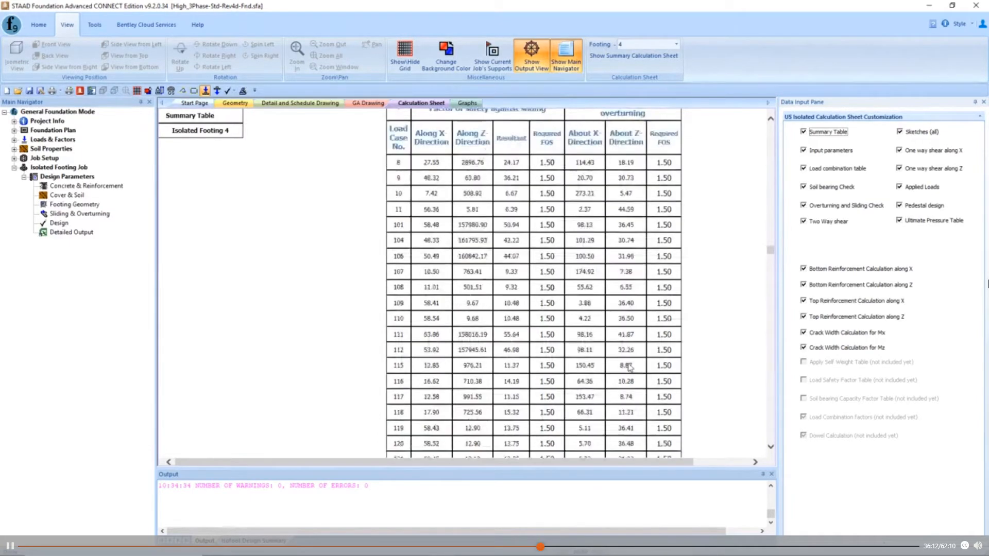
scroll(630, 368, up, 6)
scroll(623, 305, down, 15)
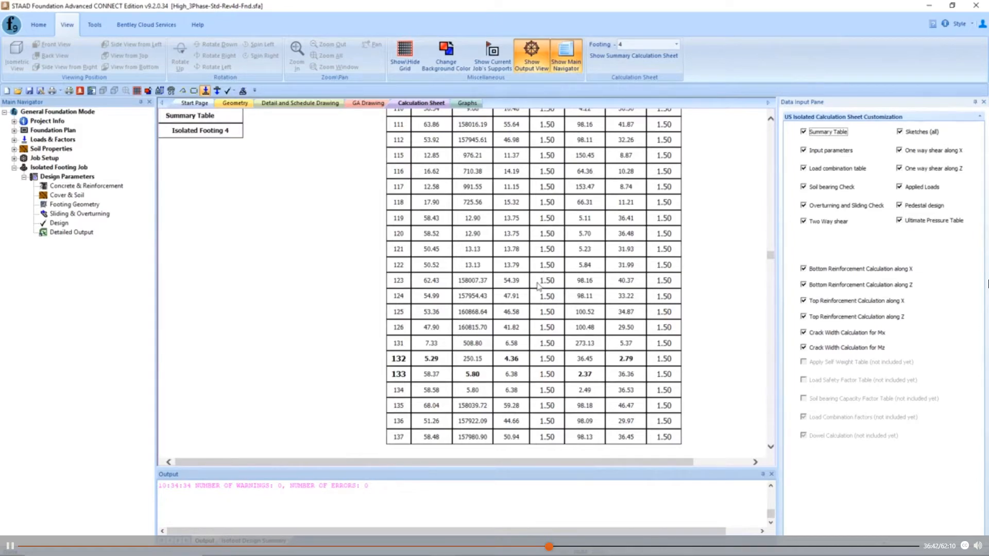
- Copy the full Material Take Off section from footing 4's calculation sheet, from its heading through the soil excavation data
scroll(538, 286, down, 20)
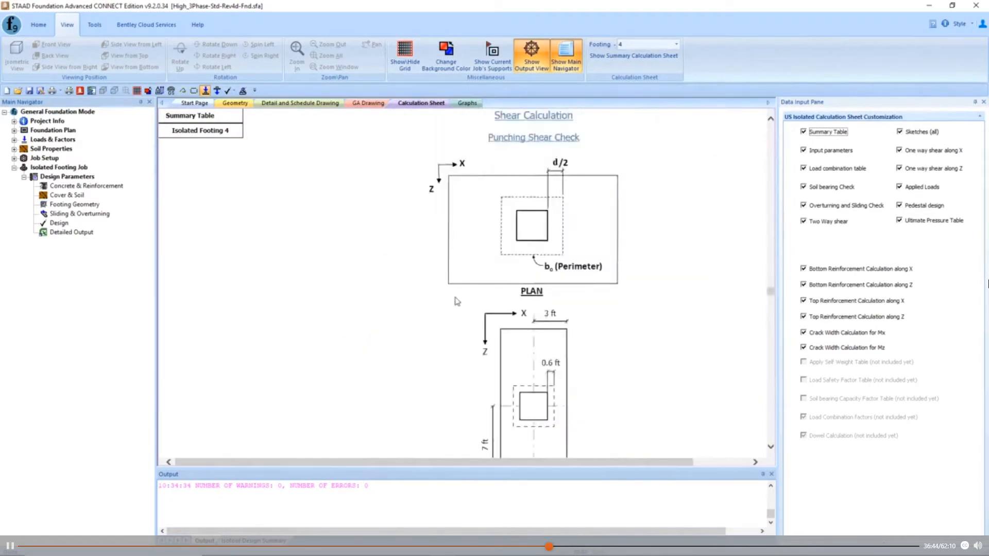
scroll(458, 303, down, 20)
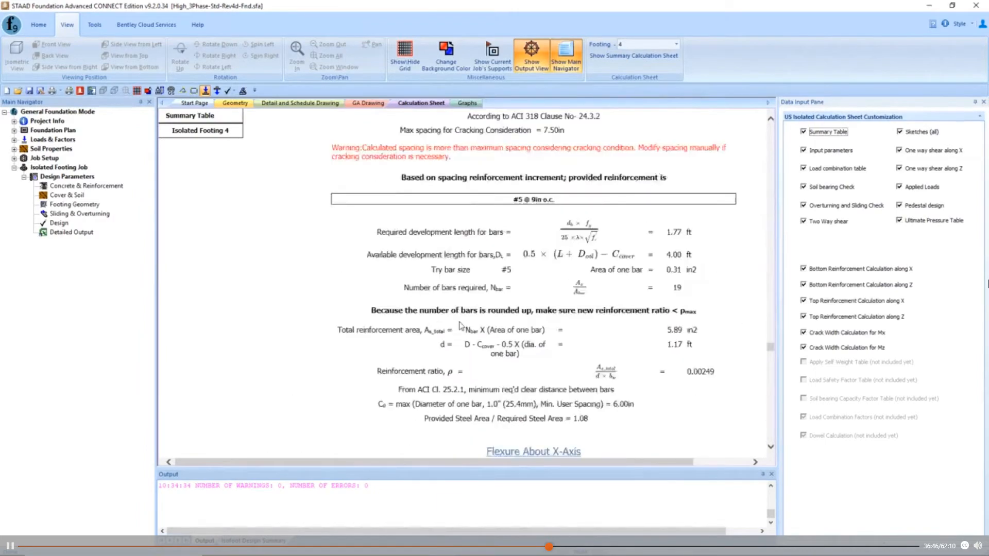
scroll(464, 335, down, 20)
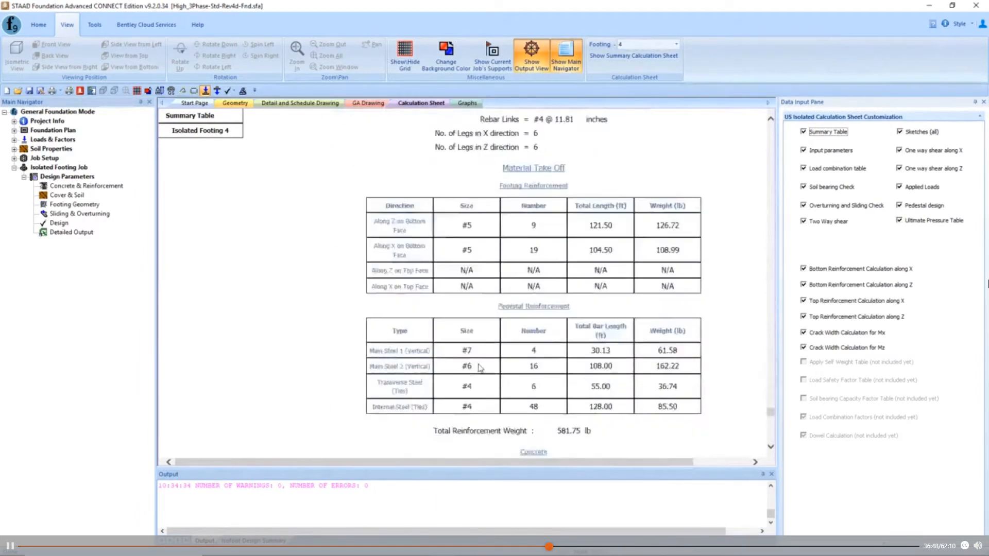
scroll(480, 367, down, 5)
scroll(480, 367, up, 7)
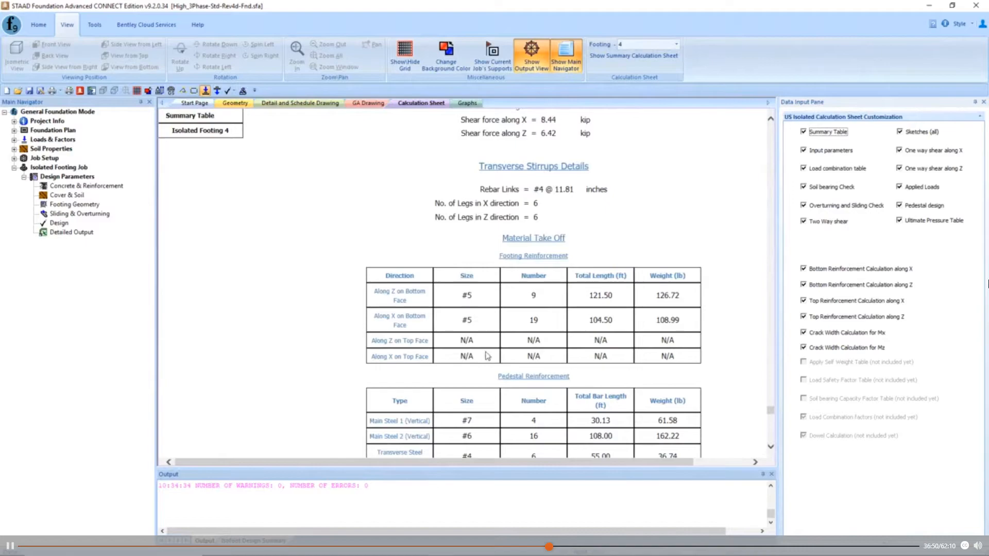
scroll(487, 355, up, 4)
scroll(487, 355, down, 6)
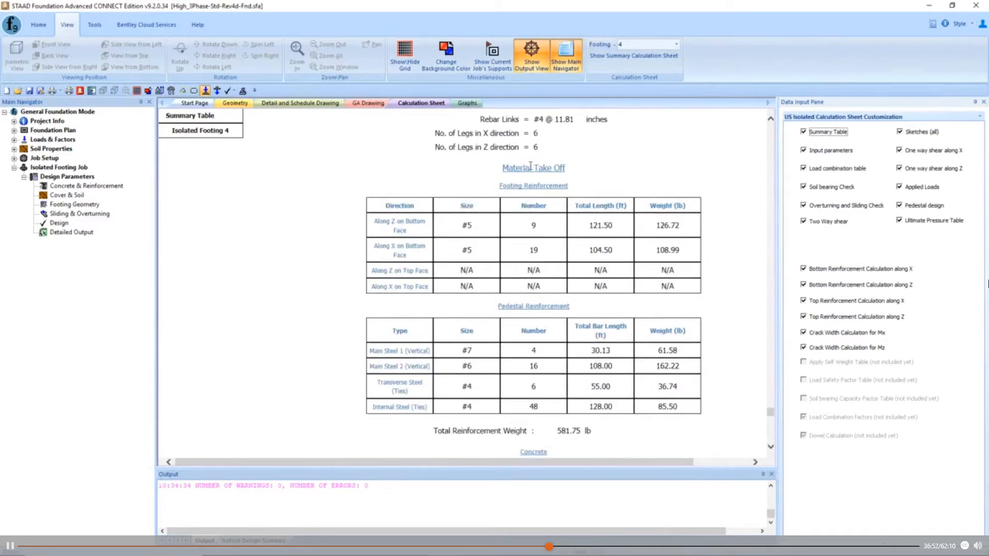
drag(503, 168, 608, 434)
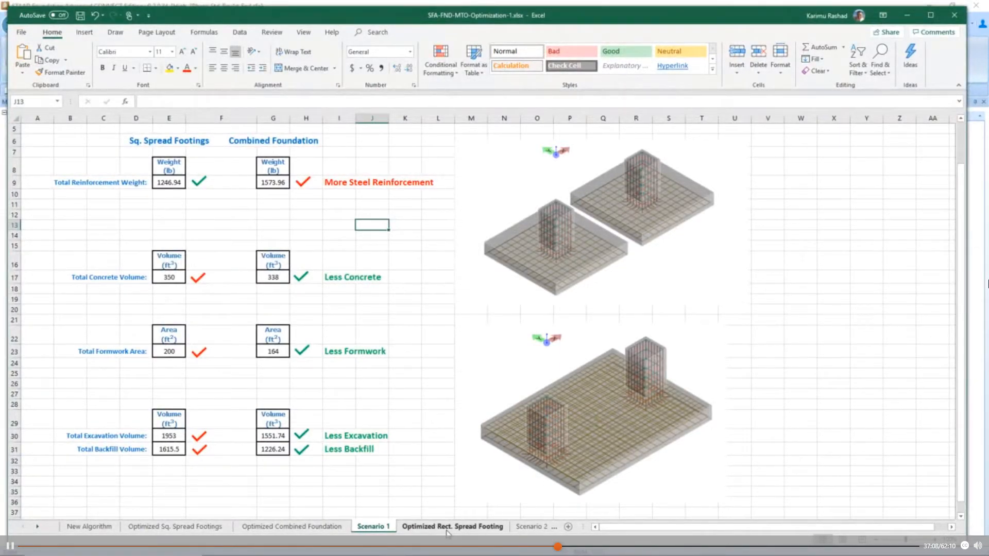
- Switch to the Excel workbook and paste the take-off under Right Spread Footing at cell K8 of the Optimized Rect. Spread Footing sheet
click(448, 527)
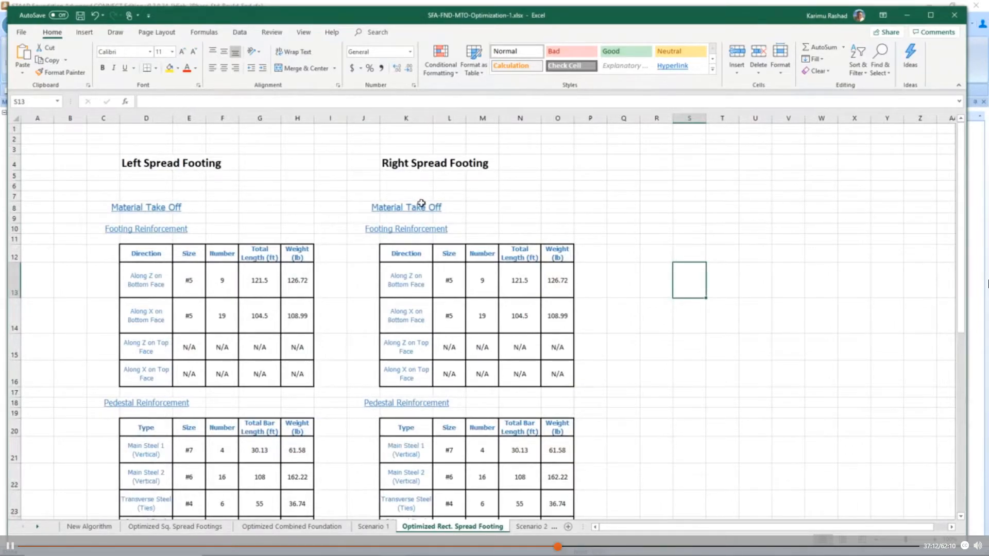
click(405, 207)
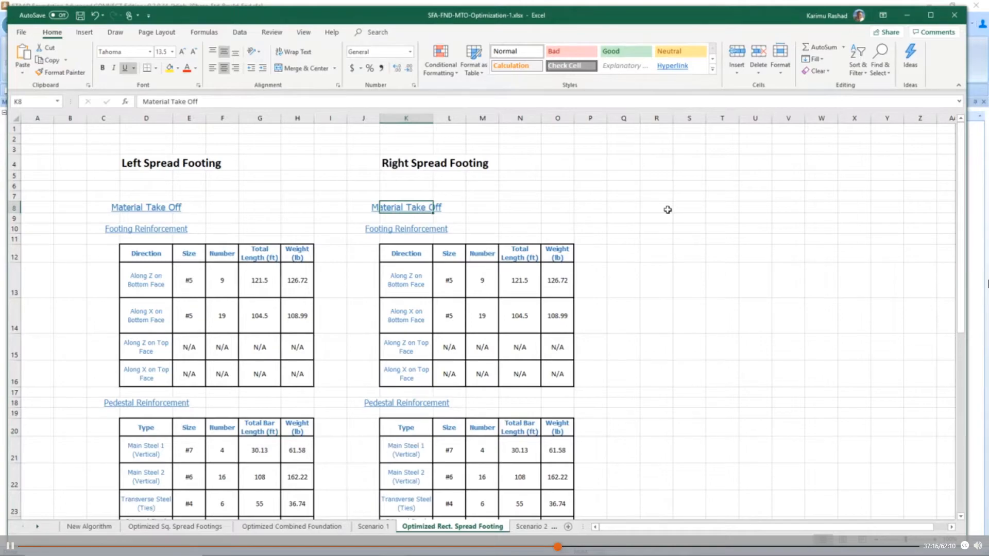
key(ctrl+v)
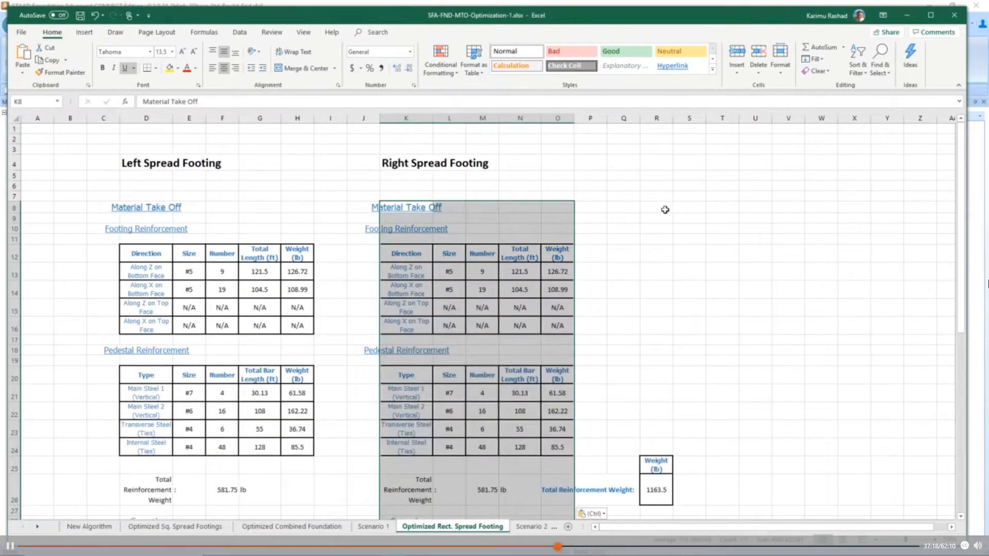
- Review the rectangular spread footings' total quantities and their comparison with the combined foundation on the Scenario 2 sheet
scroll(666, 212, down, 4)
click(665, 224)
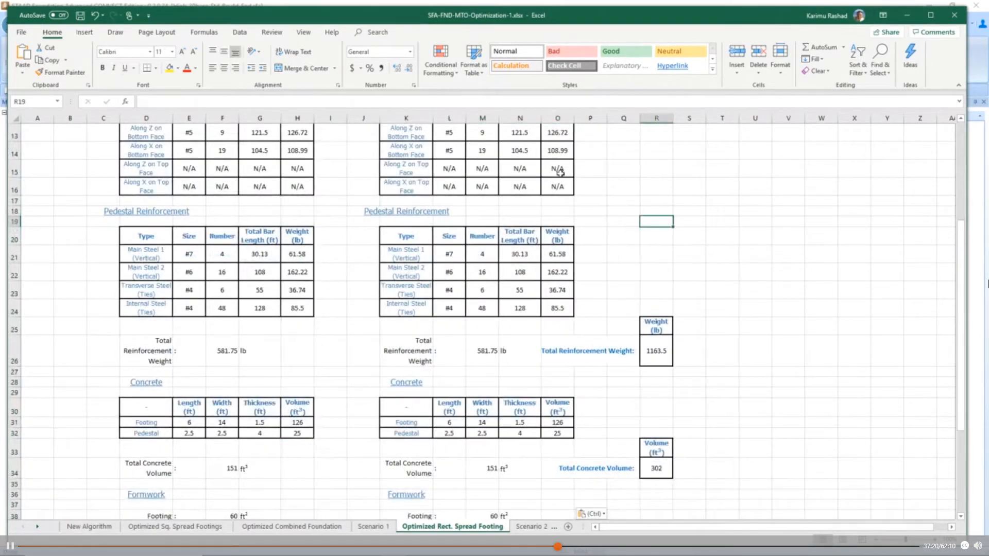
scroll(554, 209, up, 4)
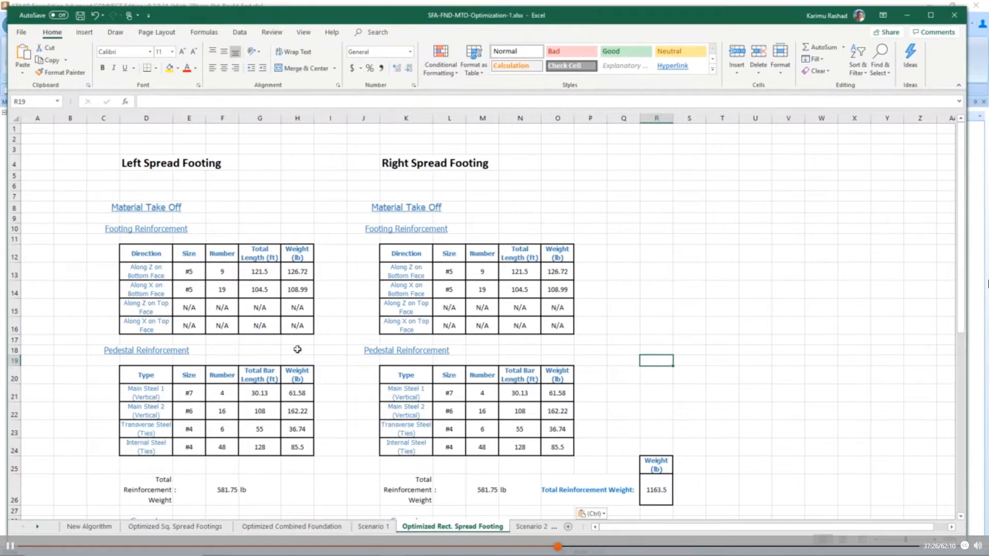
scroll(585, 389, down, 5)
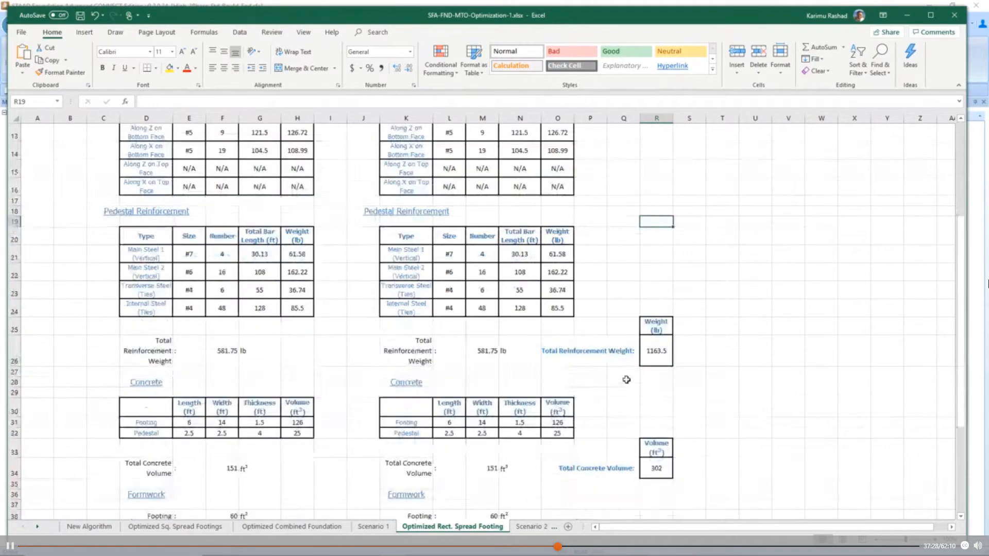
scroll(651, 333, down, 7)
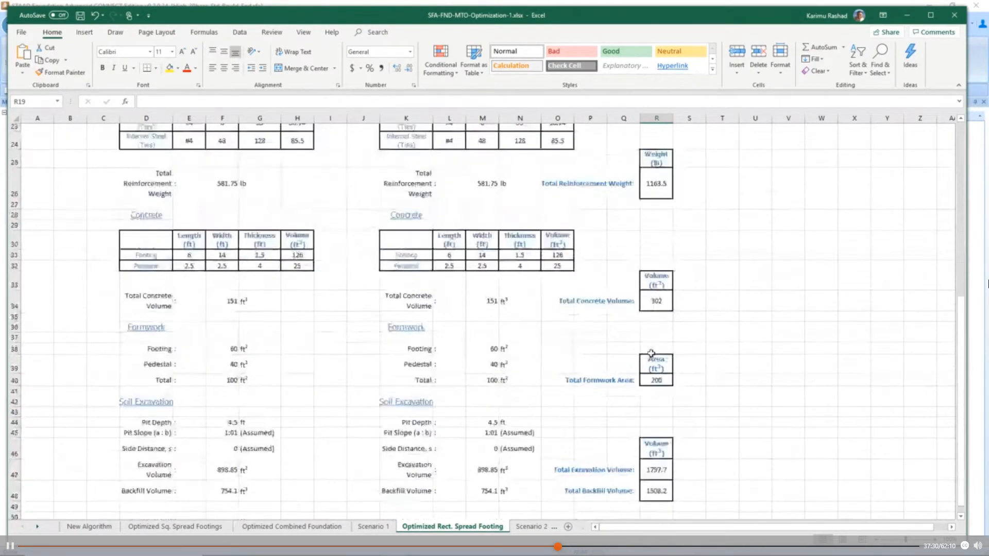
click(530, 531)
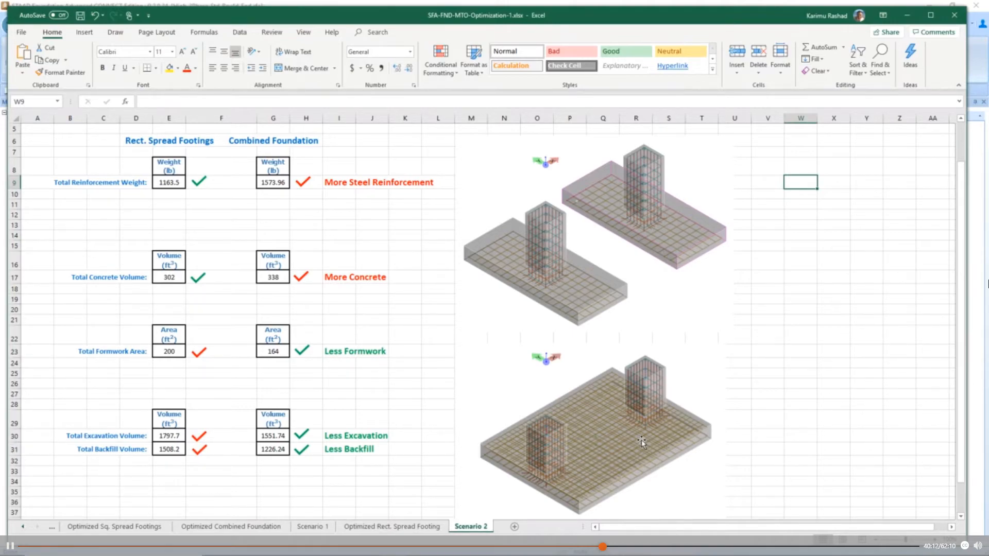
- Switch back to STAAD Foundation Advanced, start opening another project and save the changes to the current one
click(907, 17)
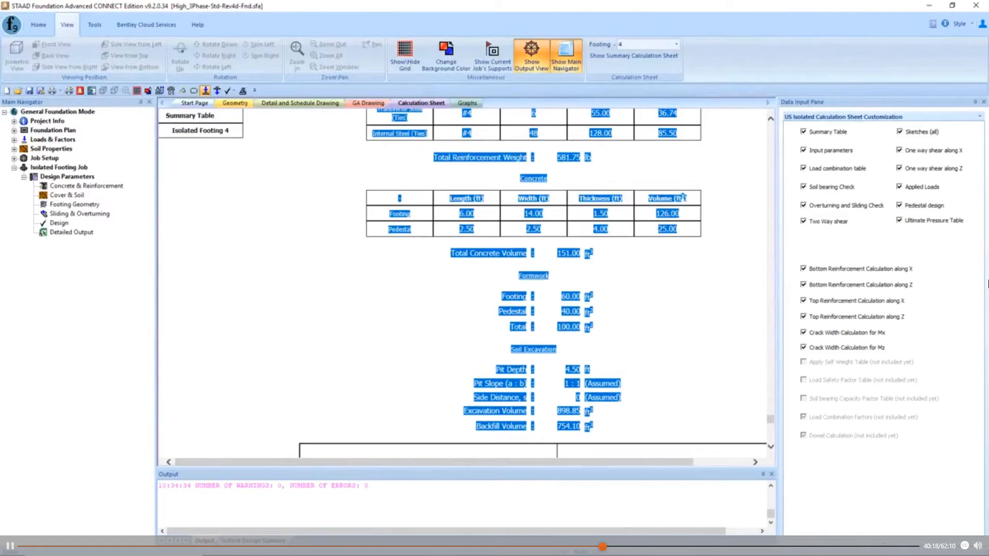
click(988, 284)
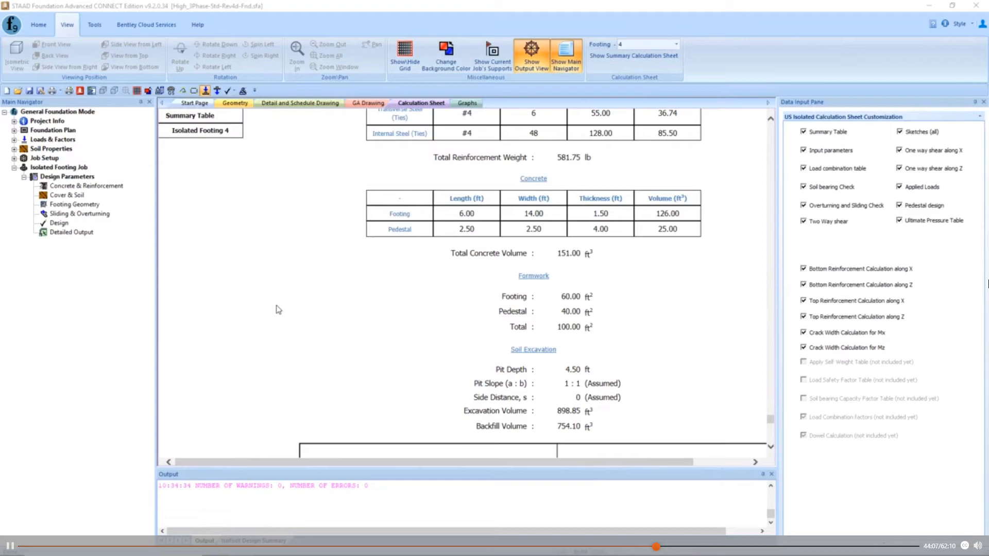
click(39, 24)
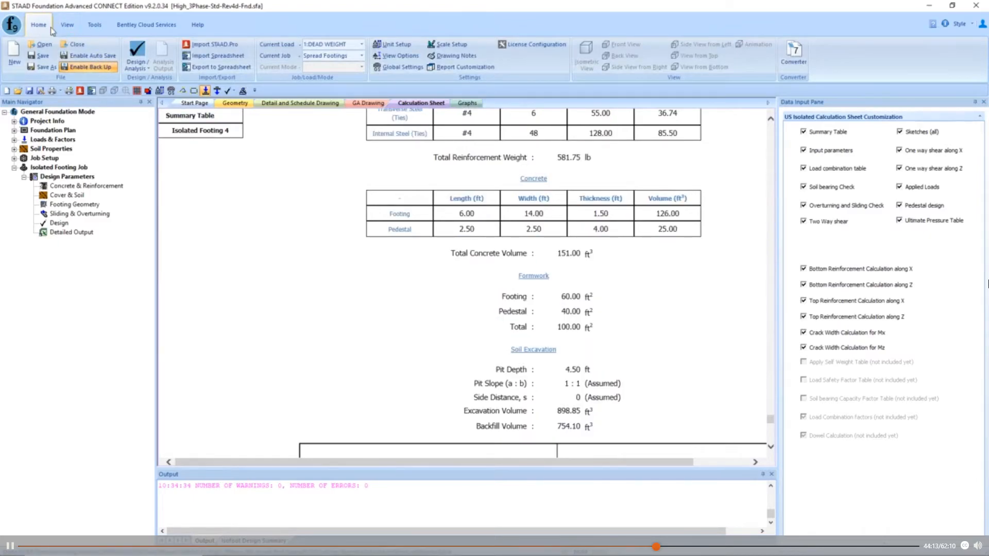
click(44, 48)
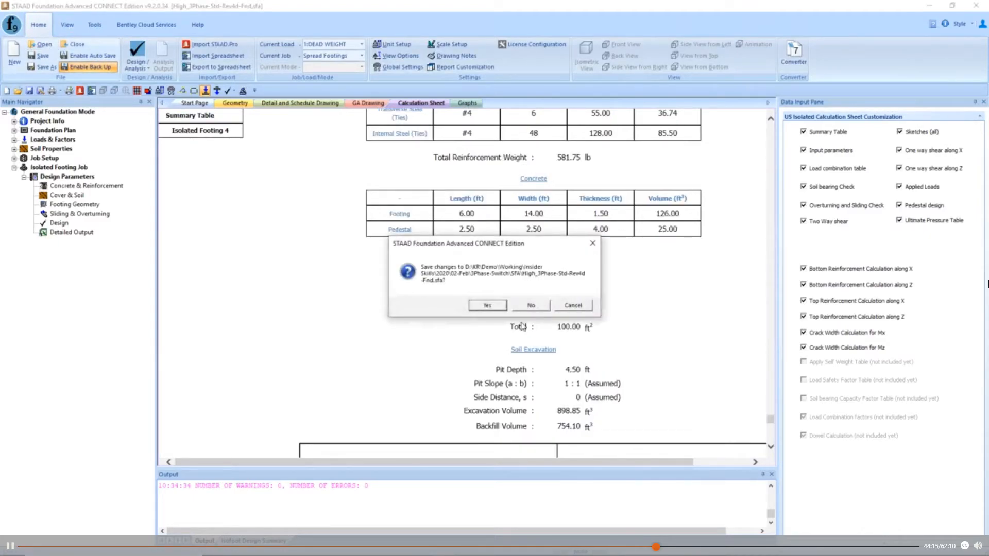
click(487, 306)
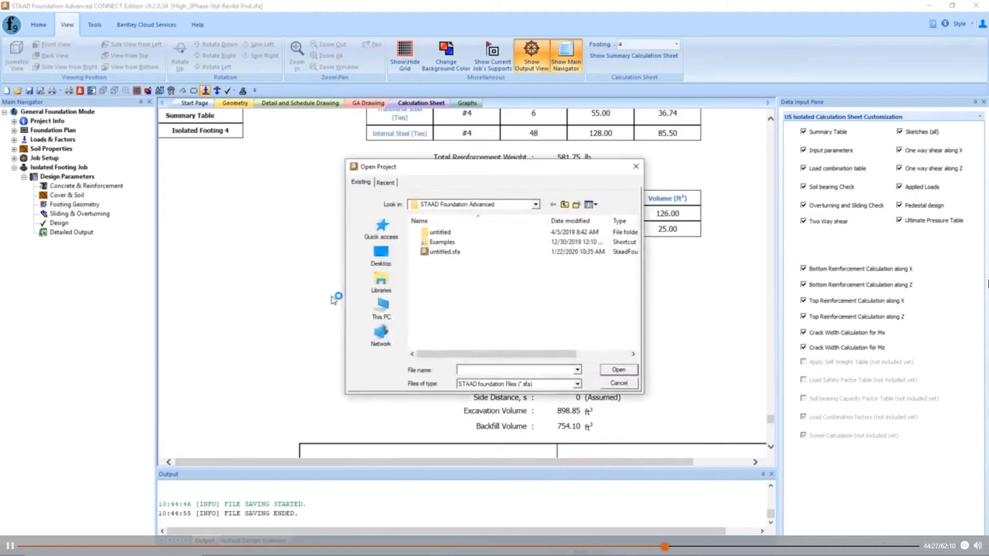
- Open the project High_3Phase-Std-Rev4e-Fnd.sfa from the recently used files
click(537, 206)
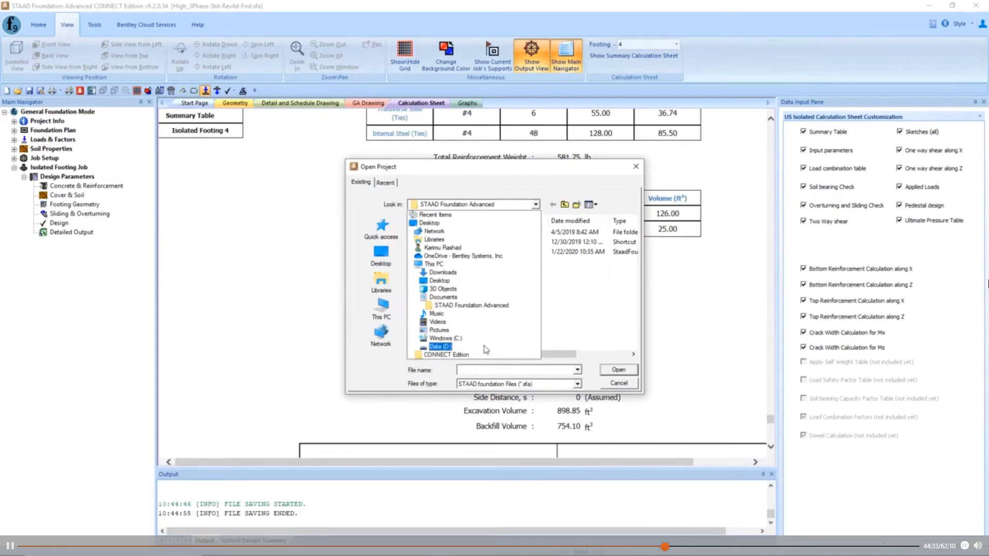
click(379, 191)
click(385, 183)
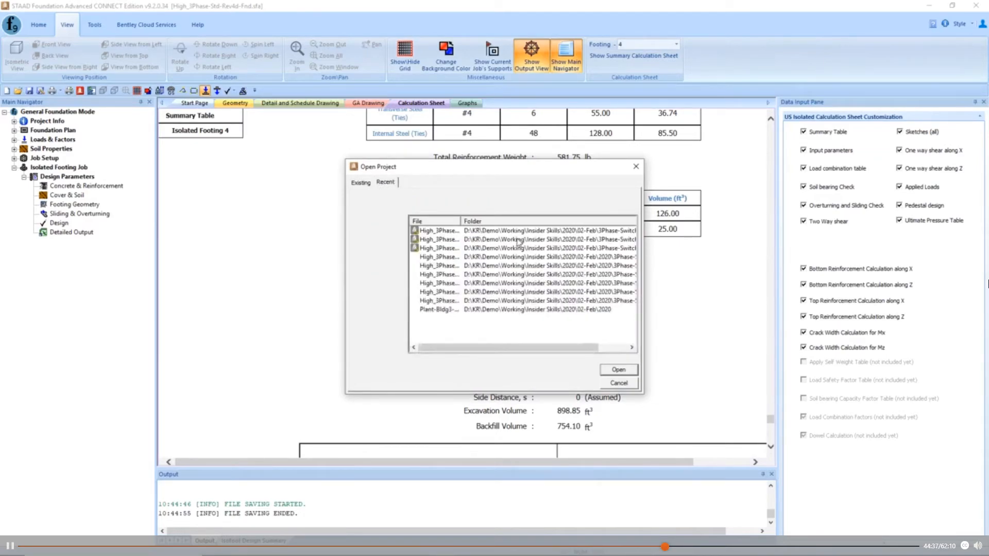
drag(461, 221, 533, 221)
click(482, 249)
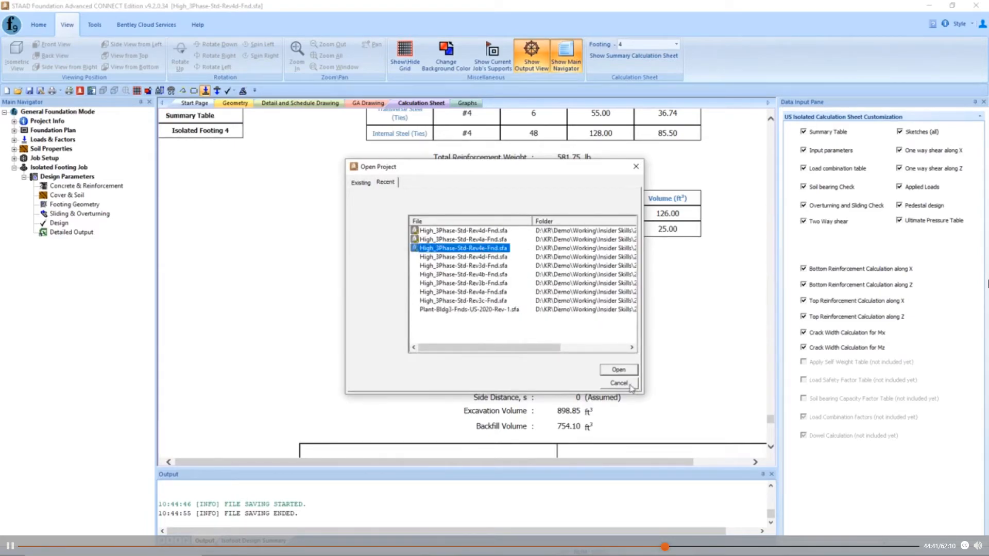
click(618, 371)
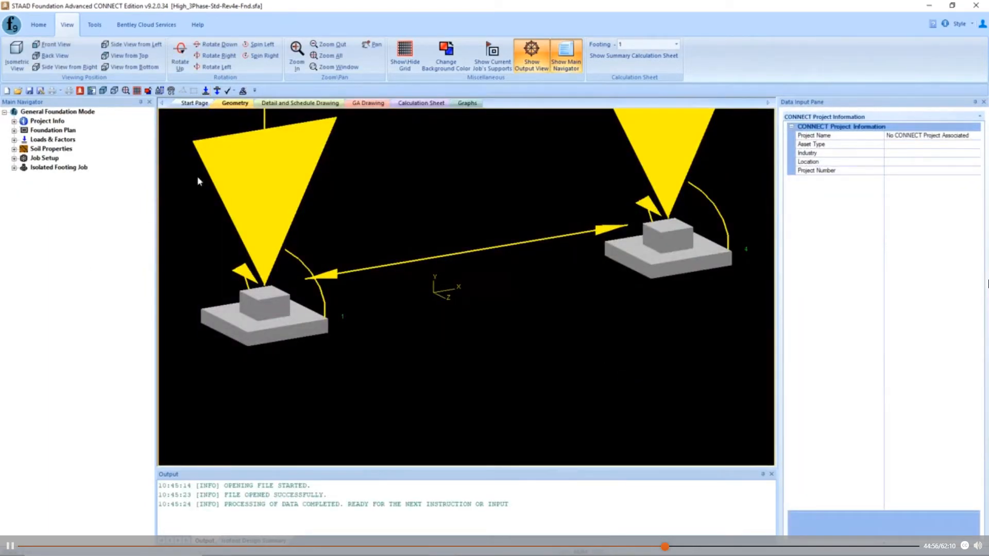
- Set the isolated footing job's safety factors against sliding and overturning to 1.75, keeping Consider Passive Earth Pressure at Yes
click(13, 168)
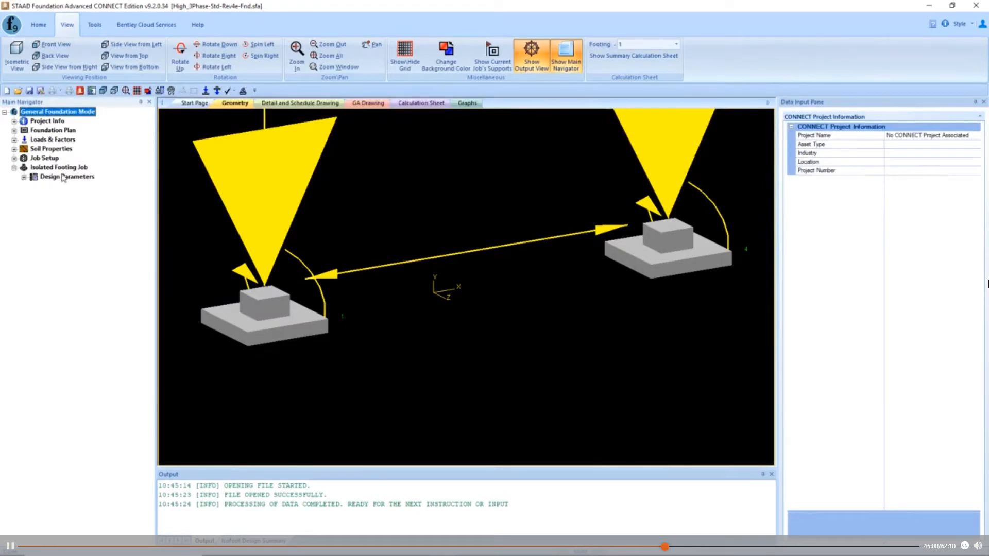
click(24, 177)
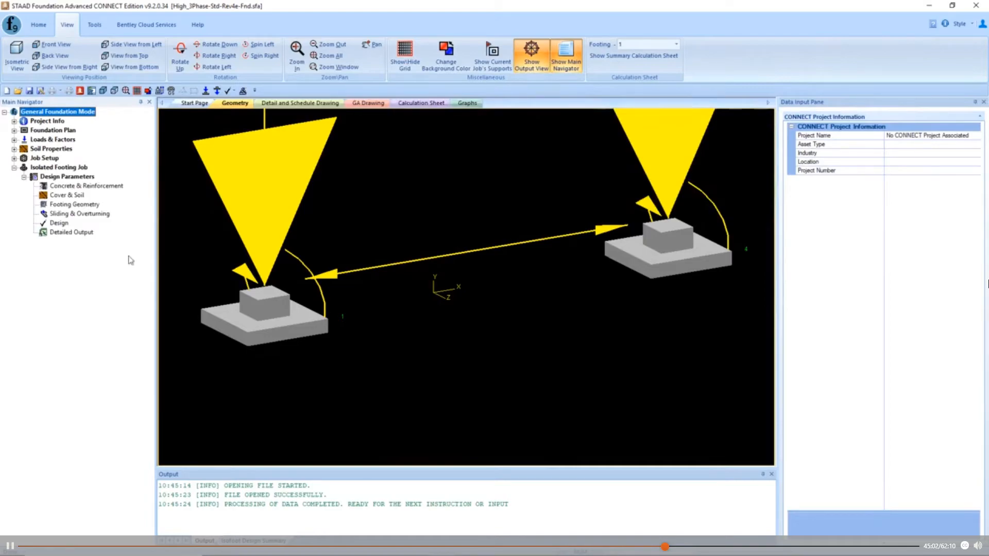
click(63, 214)
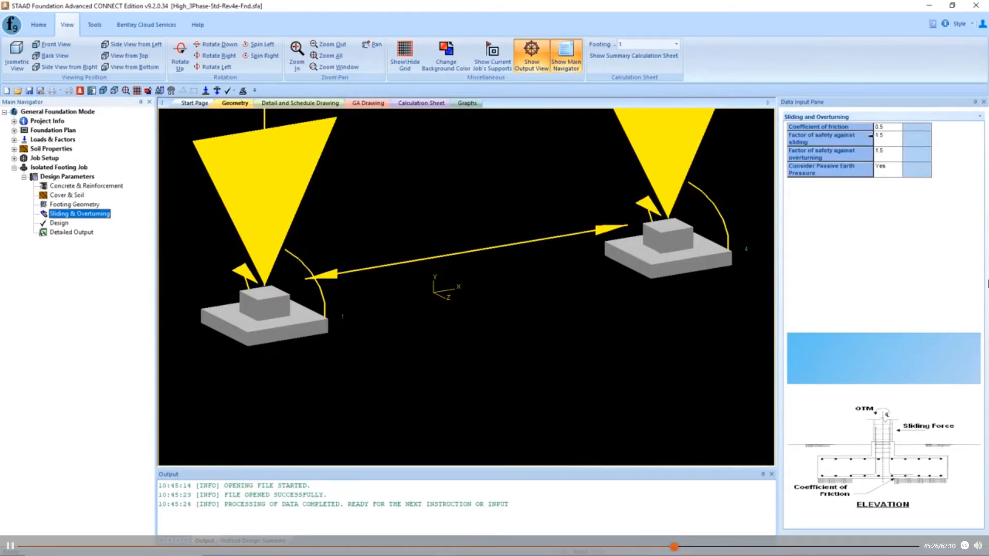
click(890, 140)
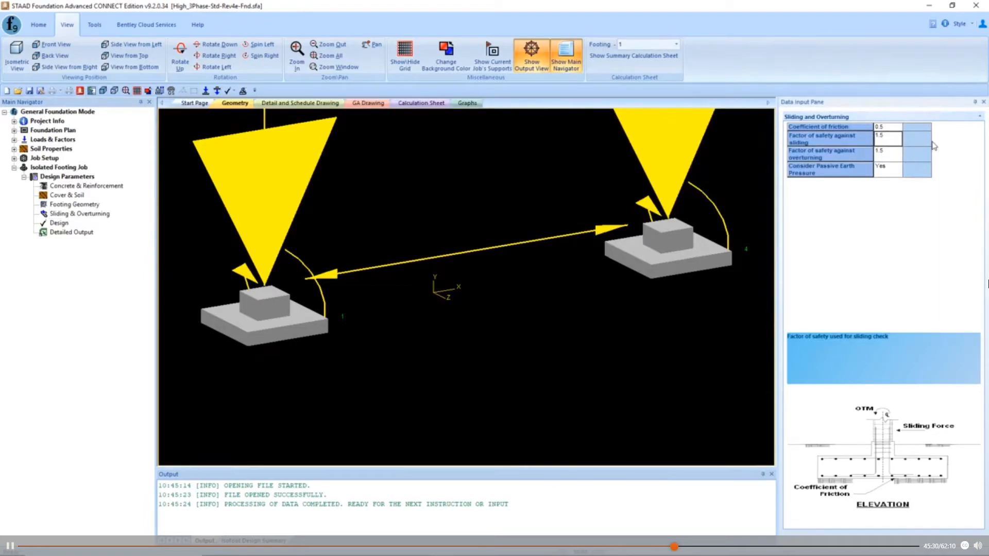
text(1.75)
click(900, 161)
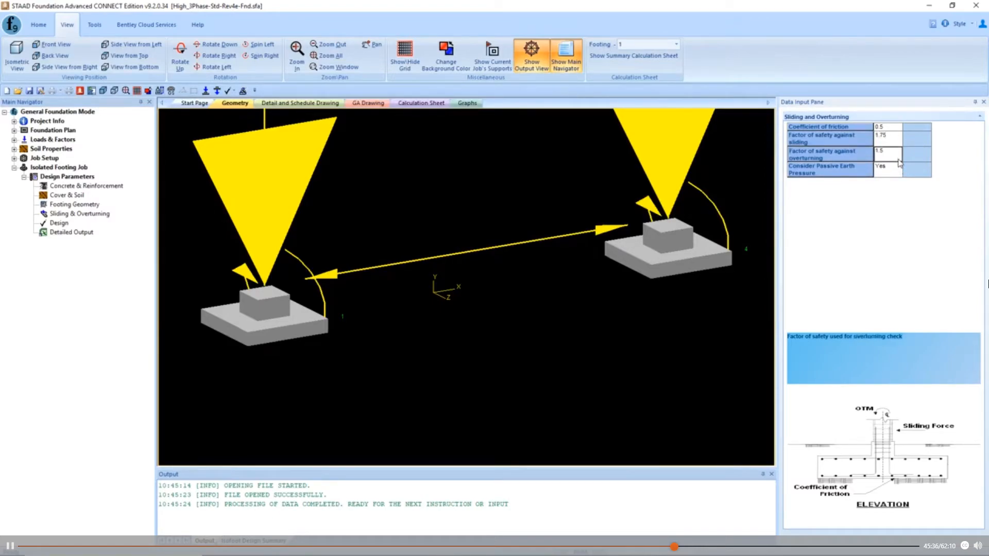
text(1)
click(897, 170)
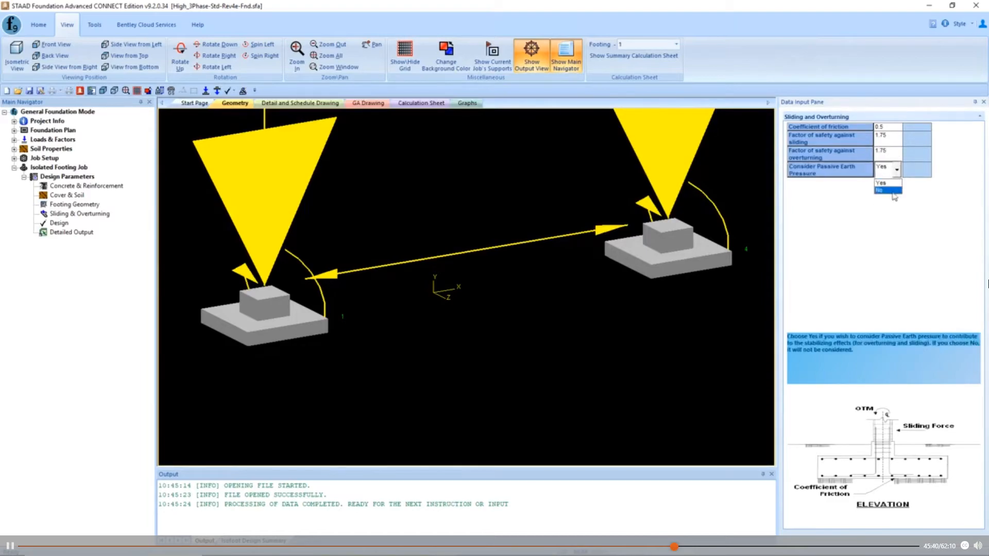
click(896, 183)
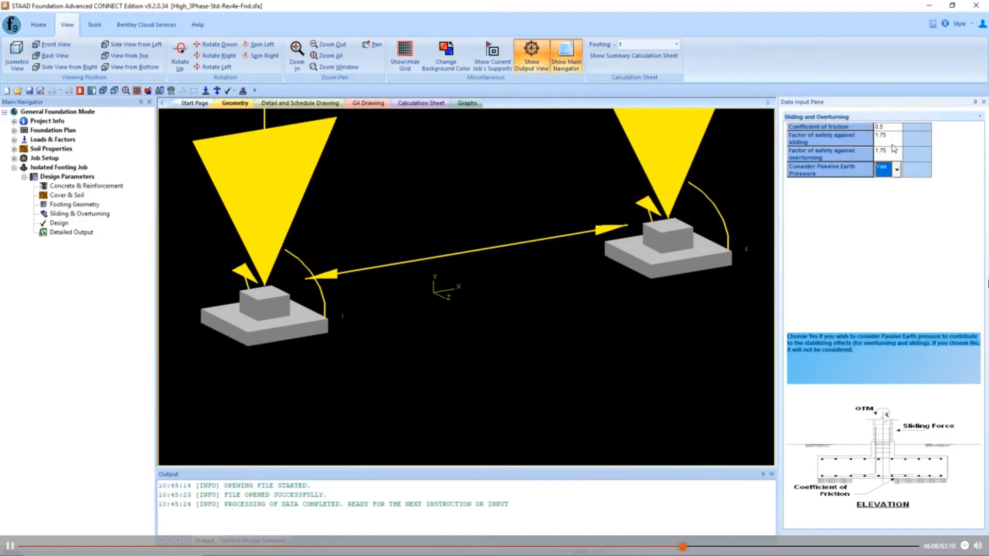
- Set the factor of safety against sliding to 2.0 and save the project
click(893, 144)
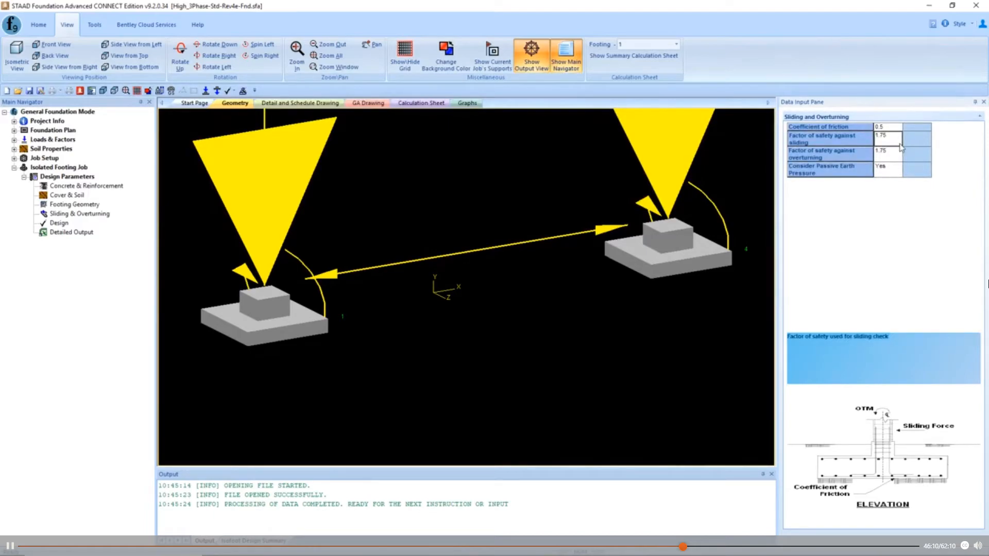
text(2.0)
click(898, 156)
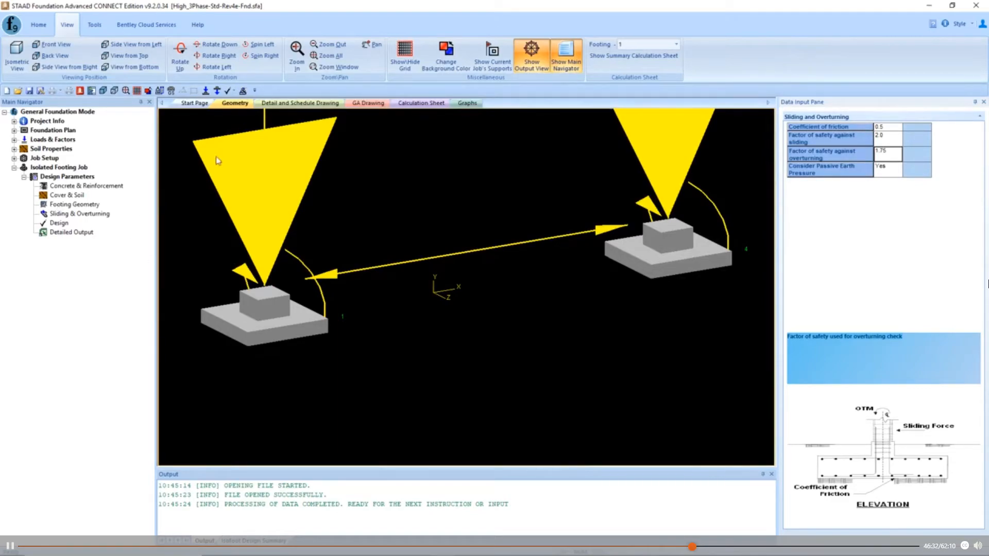
click(38, 24)
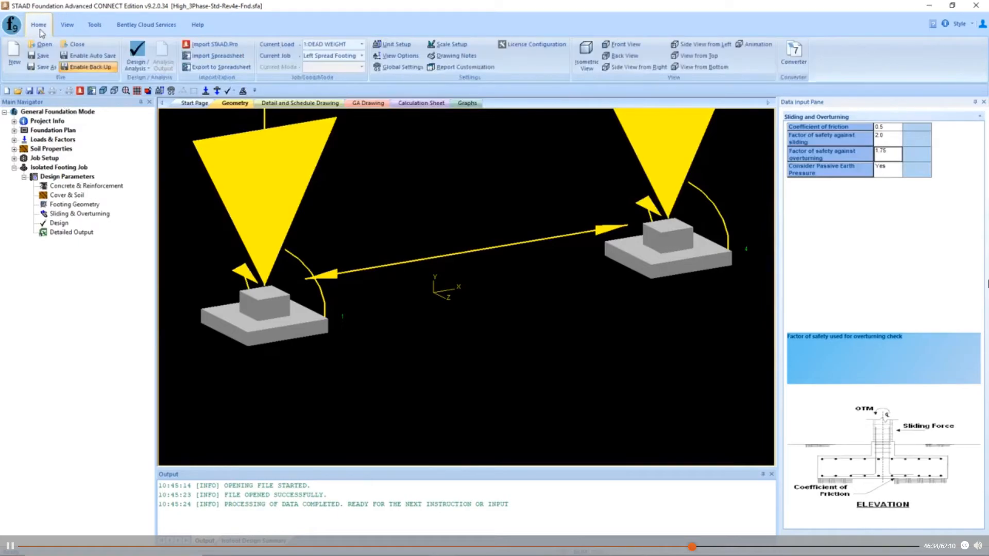
click(43, 55)
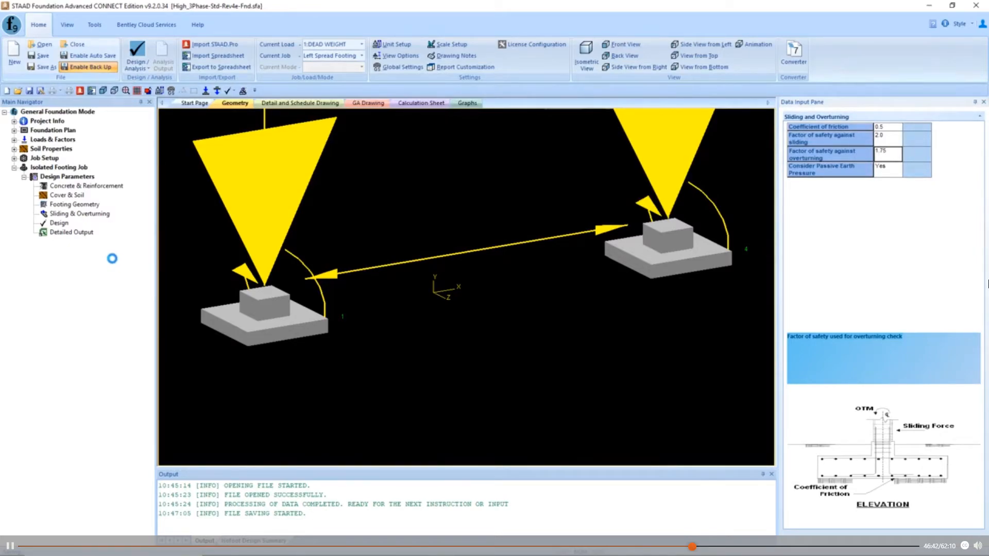
- Check the footing geometry parameters and run Analysis + Design for the left spread footing job
click(80, 206)
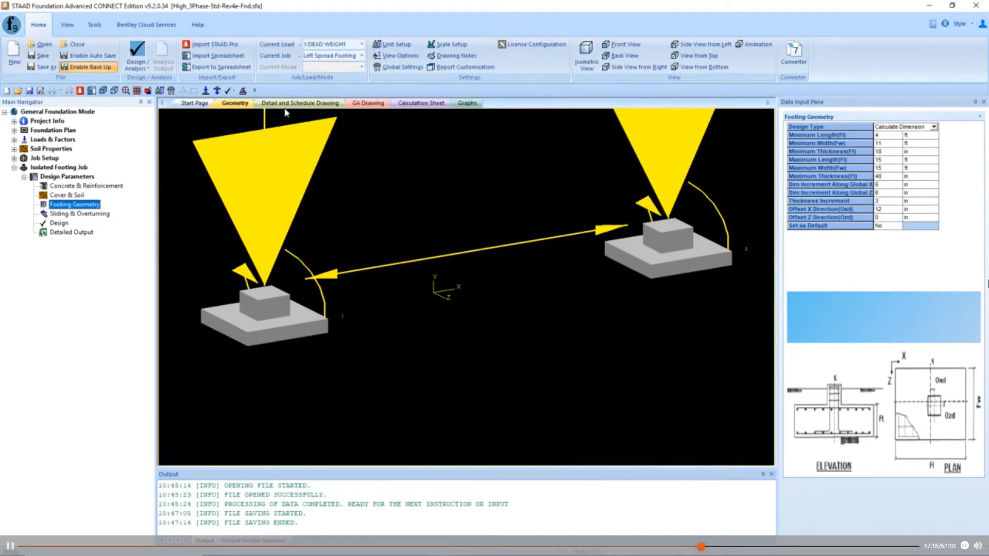
click(147, 69)
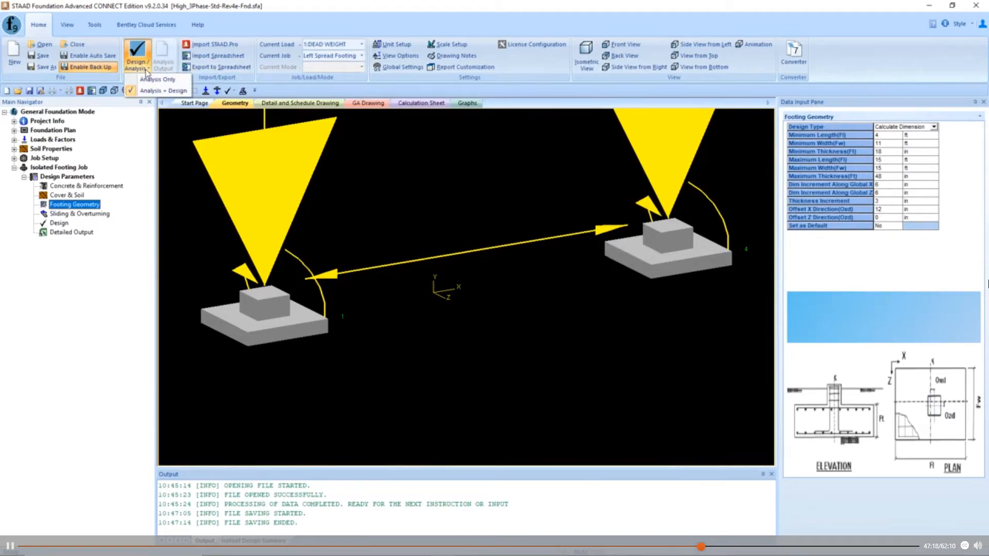
click(162, 90)
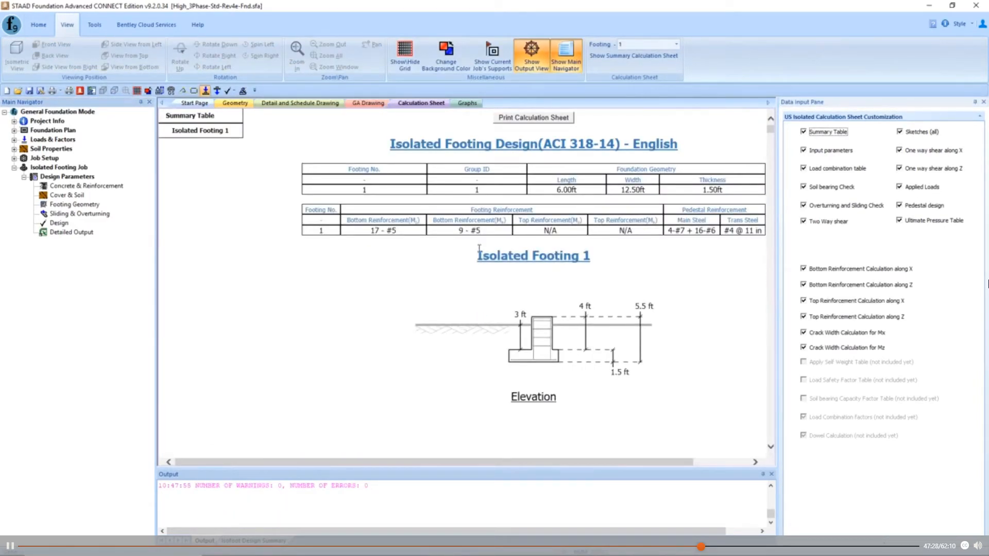
- Compare the footing geometry parameters with footing 1's designed dimensions in the calculation sheet's summary, elevation and plan
click(86, 208)
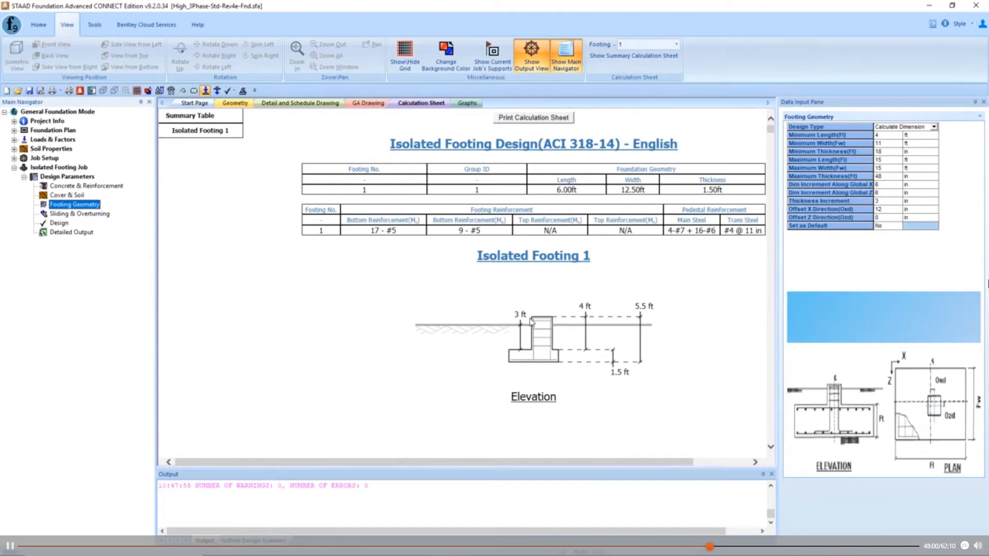
scroll(567, 324, down, 5)
scroll(567, 322, down, 1)
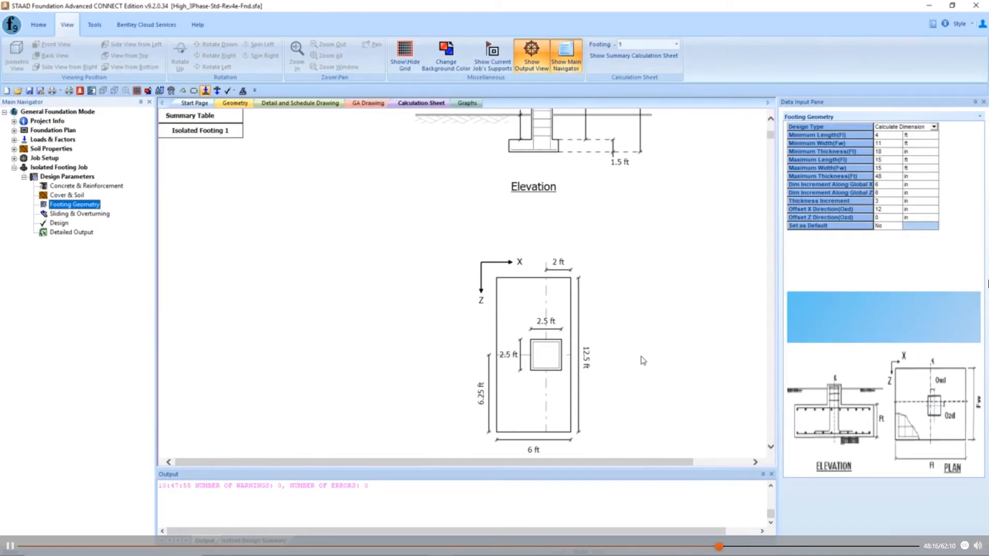
- Examine footing 1's sliding and overturning factors of safety for each load case against the required values
click(102, 214)
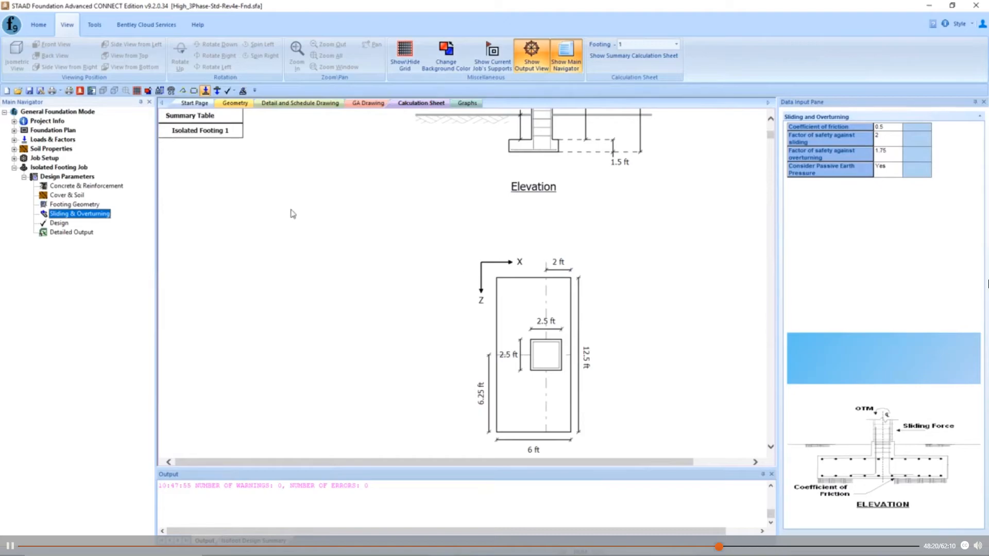
click(415, 287)
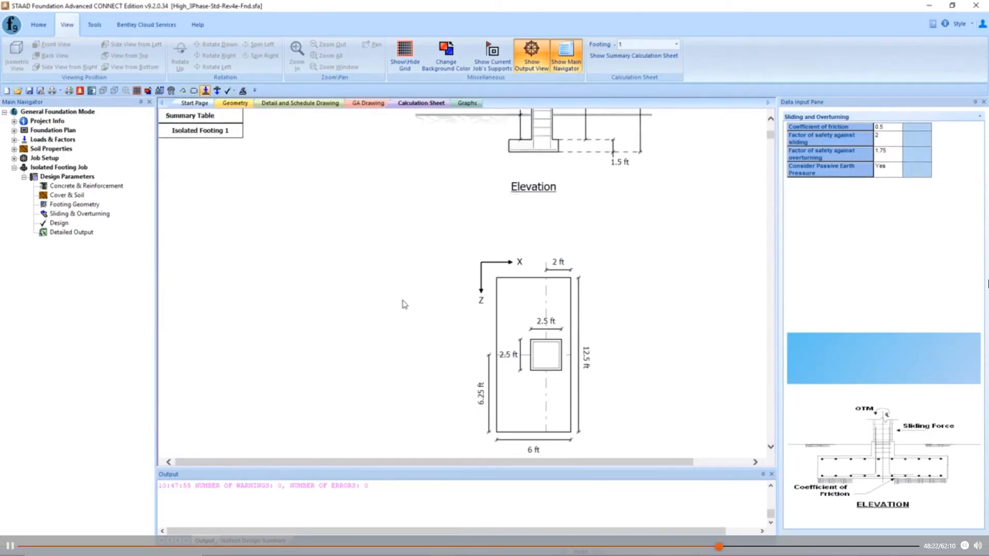
scroll(403, 305, down, 5)
scroll(354, 298, down, 20)
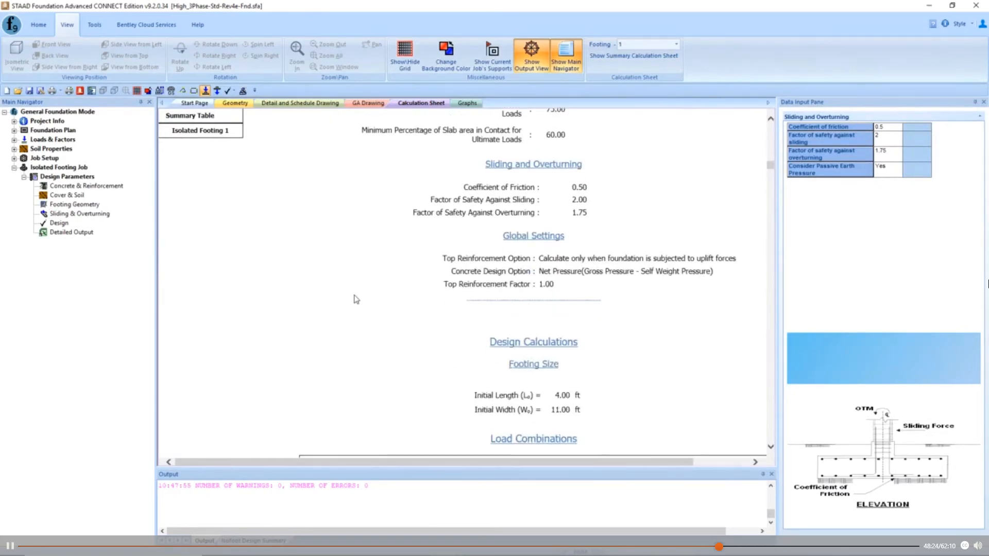
scroll(354, 299, down, 20)
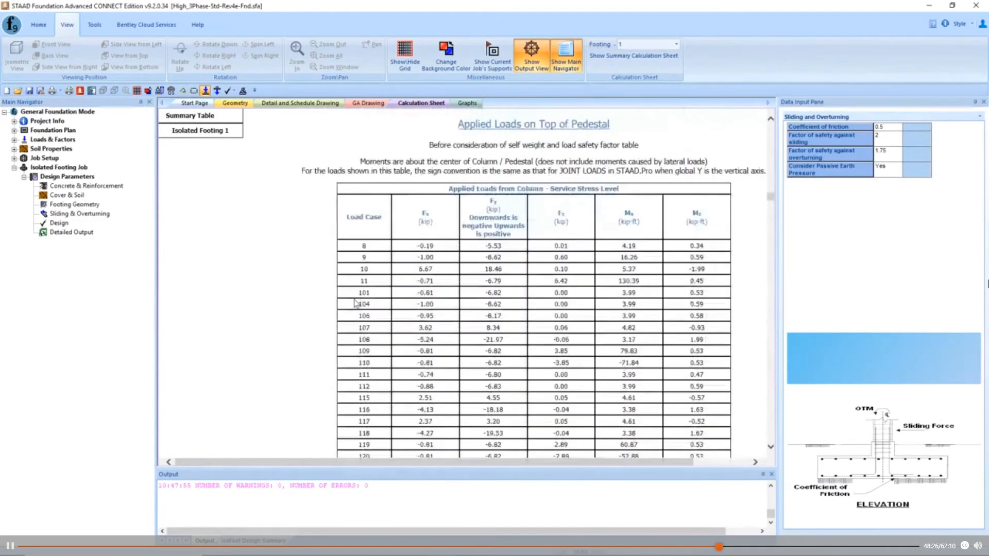
scroll(356, 303, down, 20)
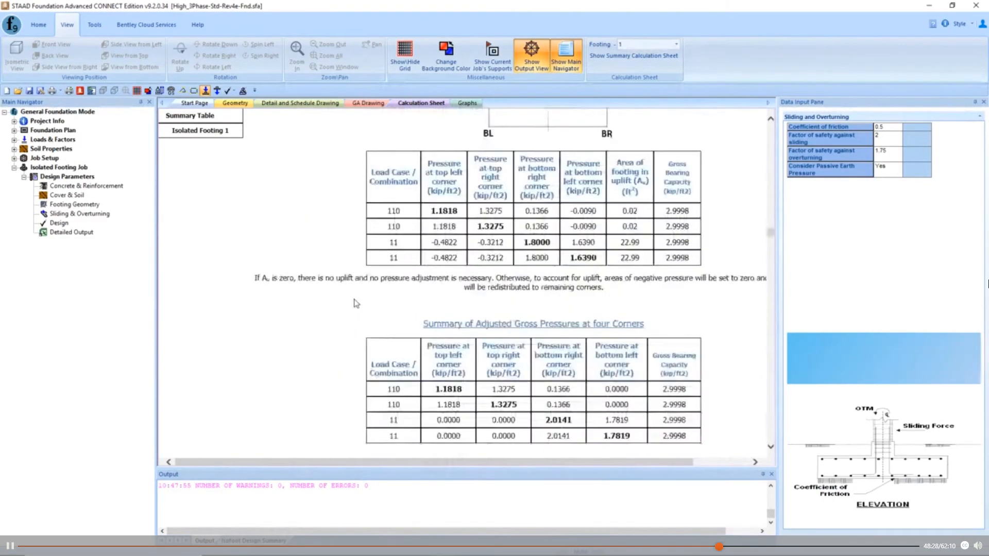
scroll(356, 303, down, 4)
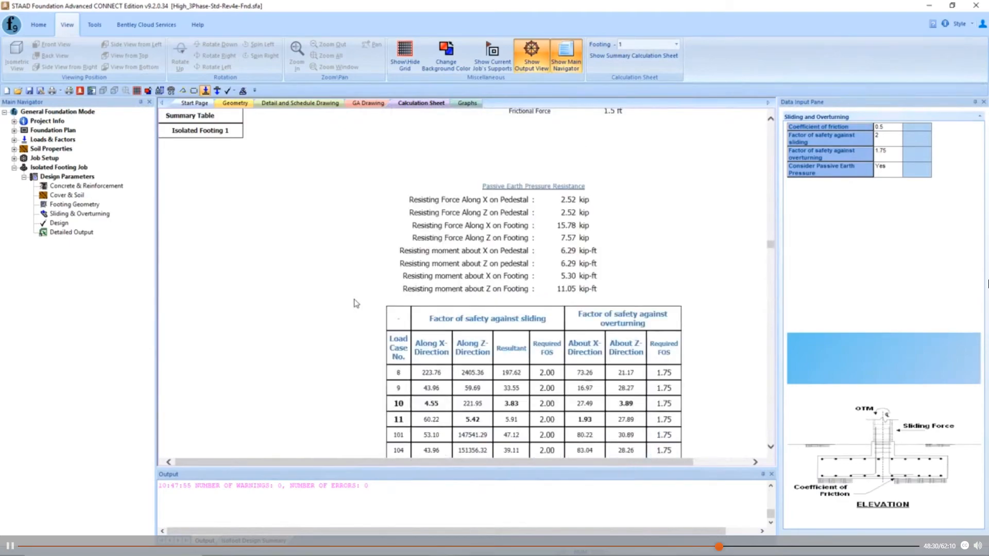
scroll(356, 304, down, 3)
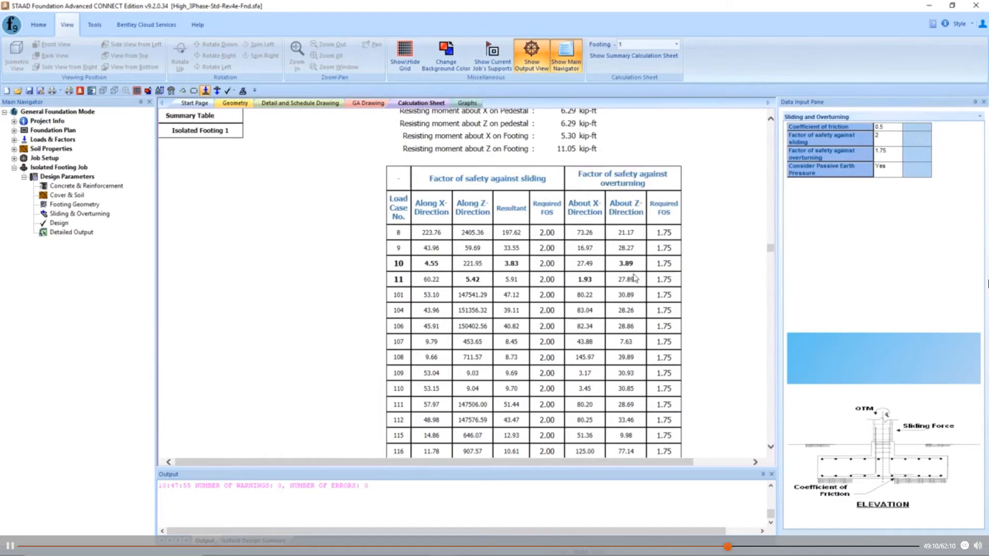
scroll(635, 278, down, 3)
scroll(630, 280, down, 3)
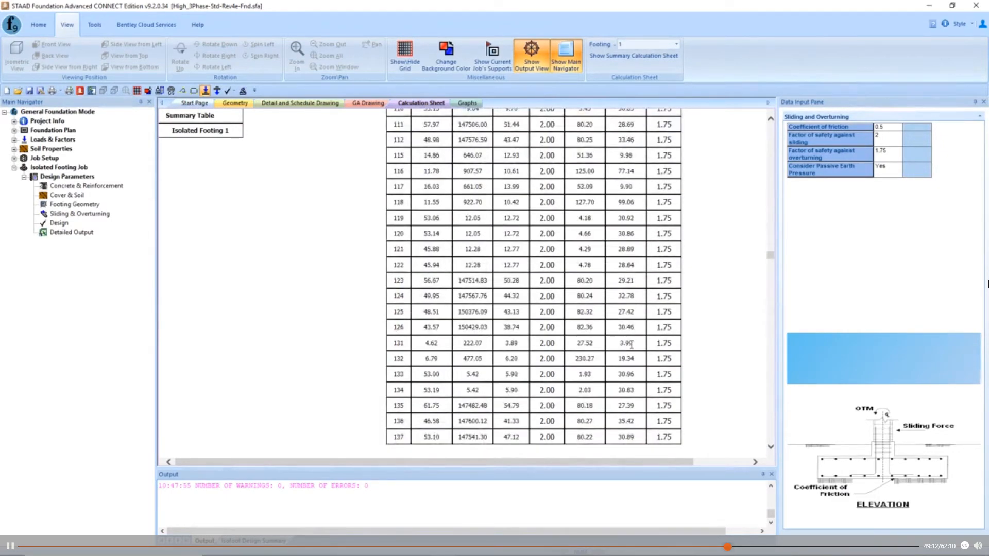
scroll(632, 344, up, 6)
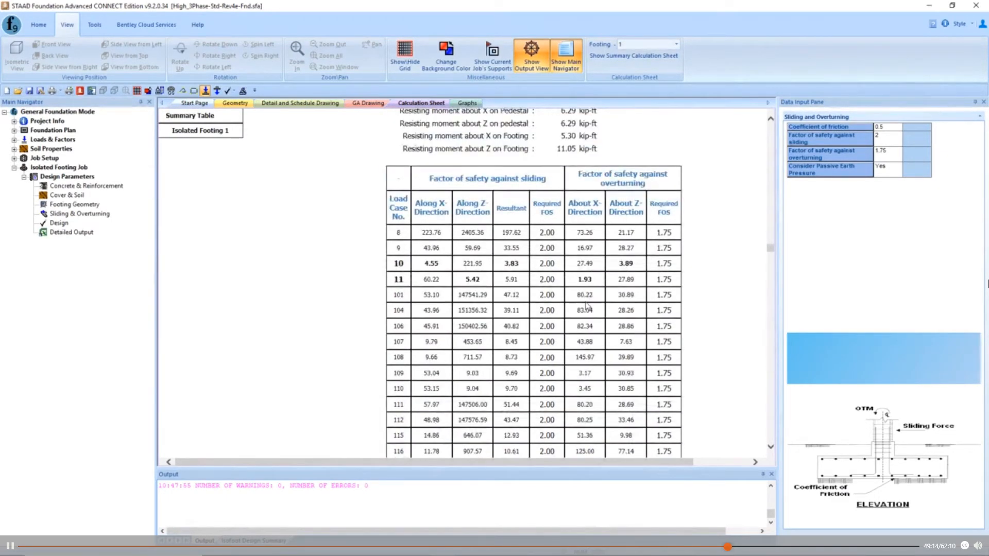
scroll(622, 307, down, 5)
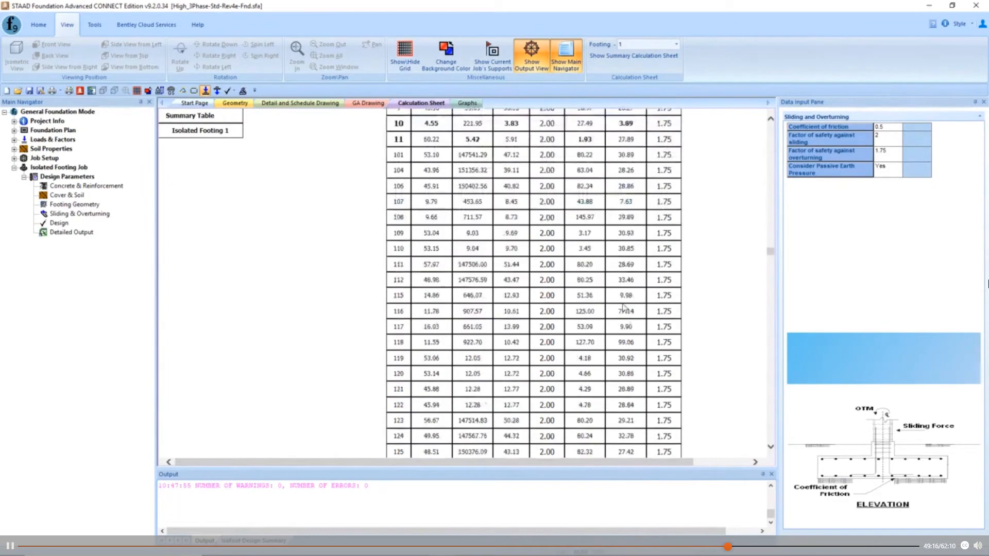
- Examine footing 1's safety factor table, stability check, adjusted corner pressures and applied column loads in the calculation sheet
scroll(622, 308, down, 3)
scroll(622, 308, up, 8)
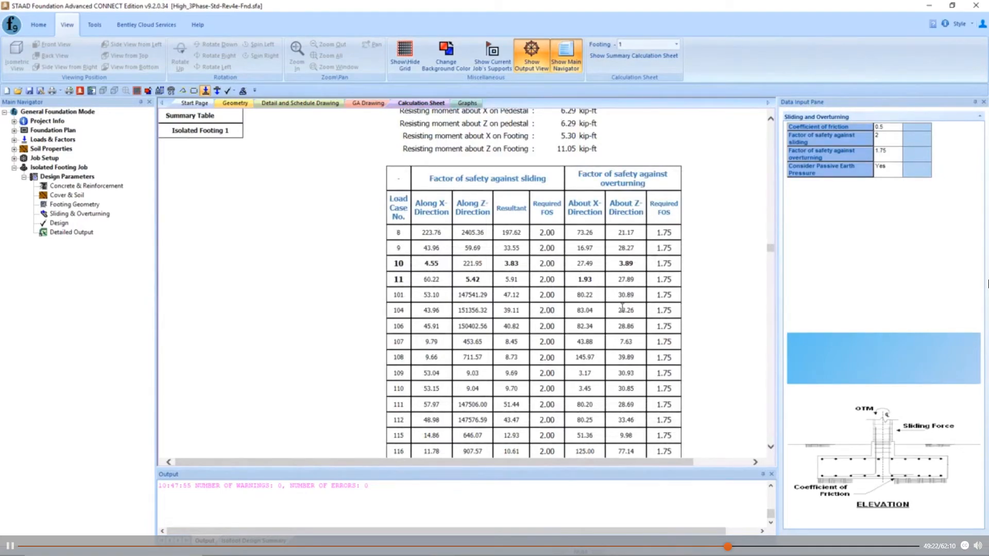
scroll(622, 307, down, 3)
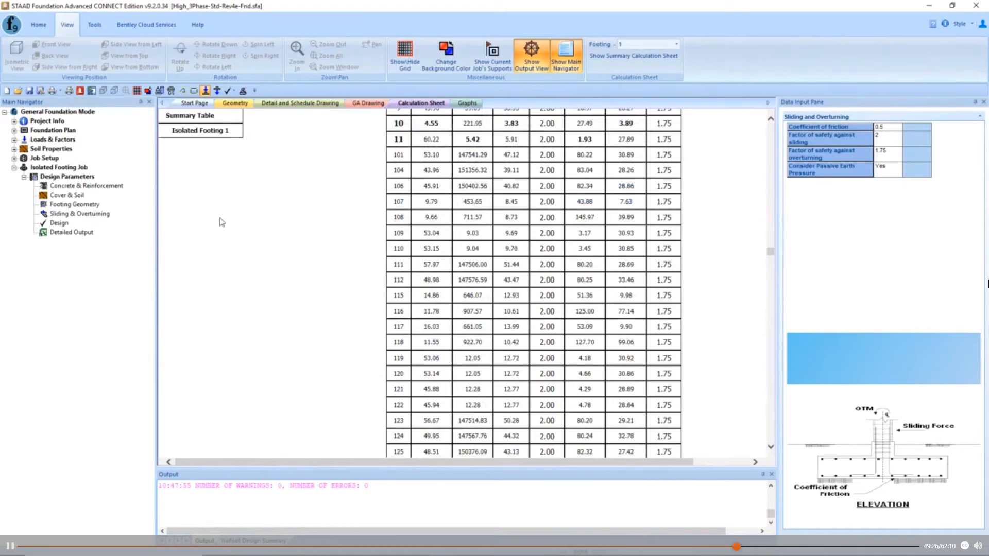
scroll(288, 227, up, 3)
scroll(287, 228, up, 20)
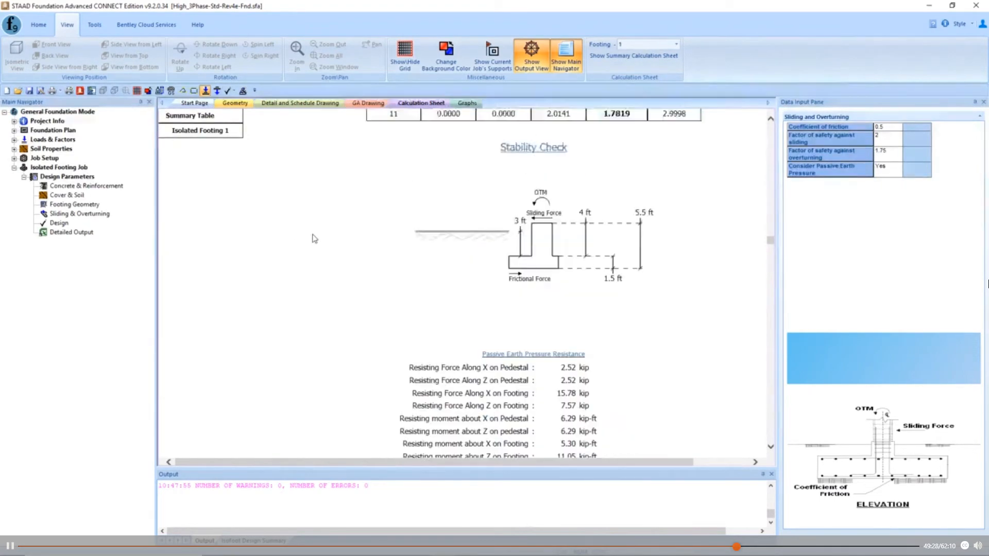
scroll(316, 239, down, 13)
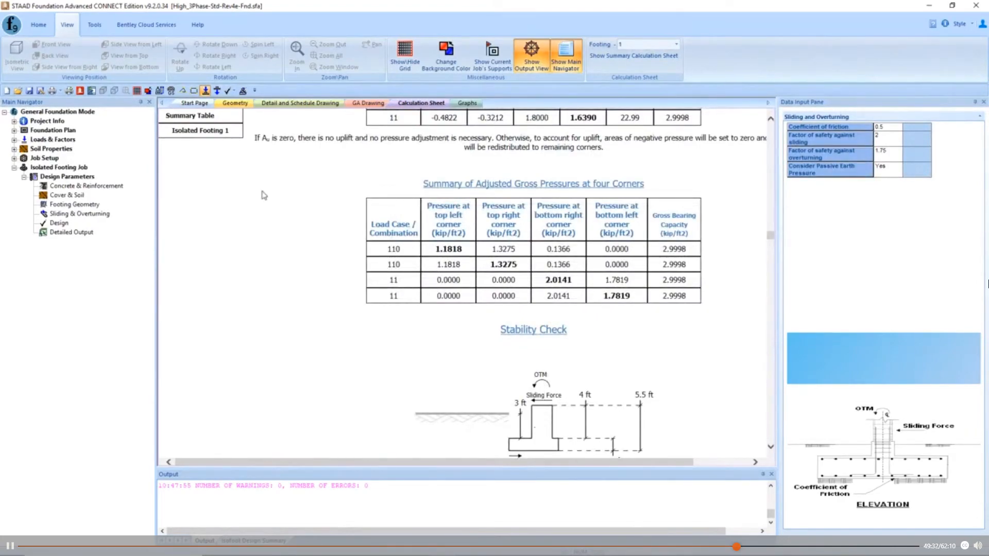
scroll(288, 206, up, 4)
scroll(288, 207, up, 15)
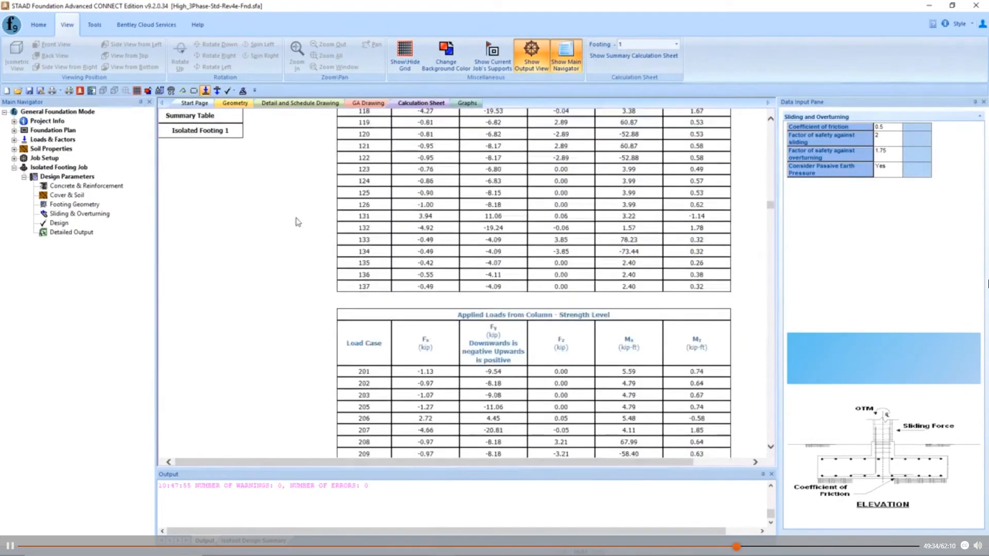
- Make Right Spread Footing the current job and check its sliding, overturning and footing geometry parameters
click(39, 25)
click(362, 55)
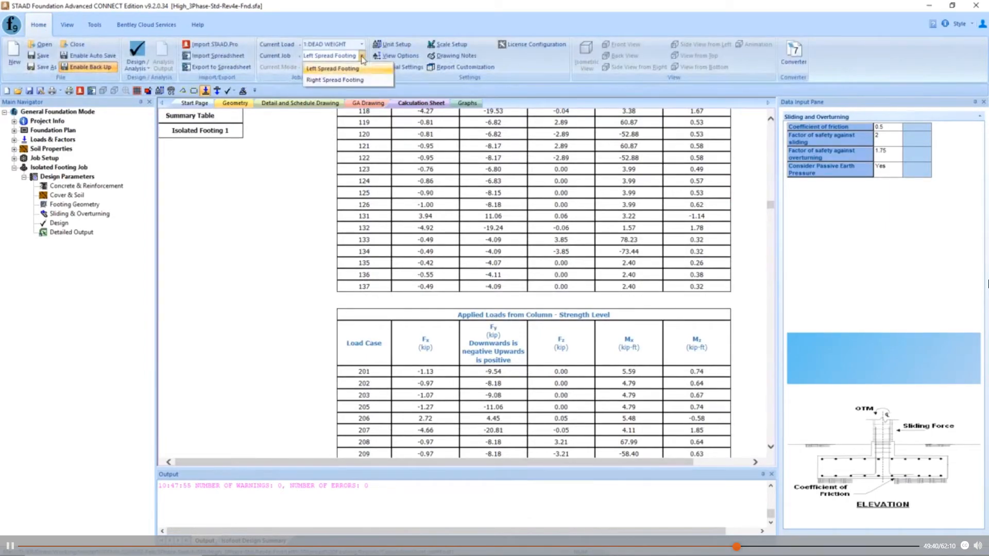
click(352, 81)
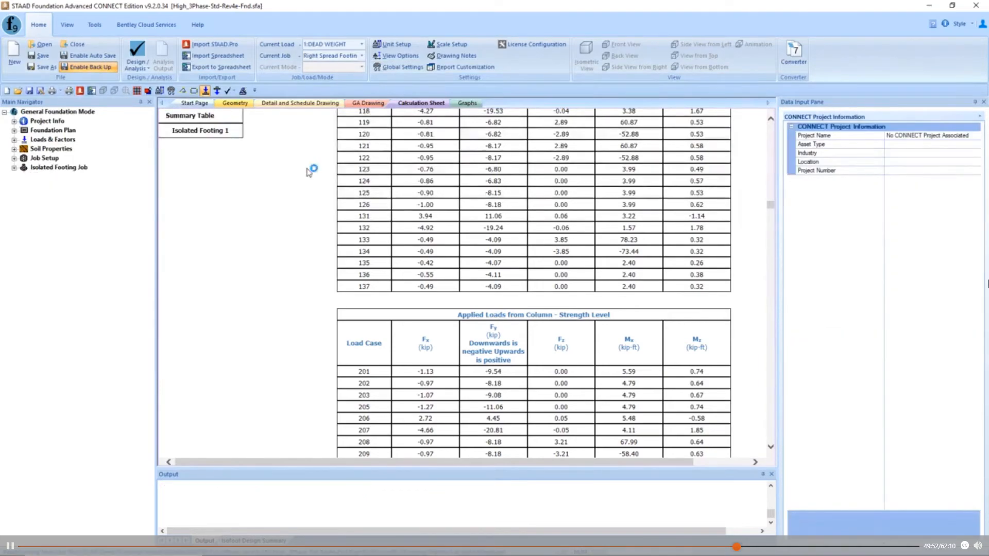
click(14, 168)
click(24, 176)
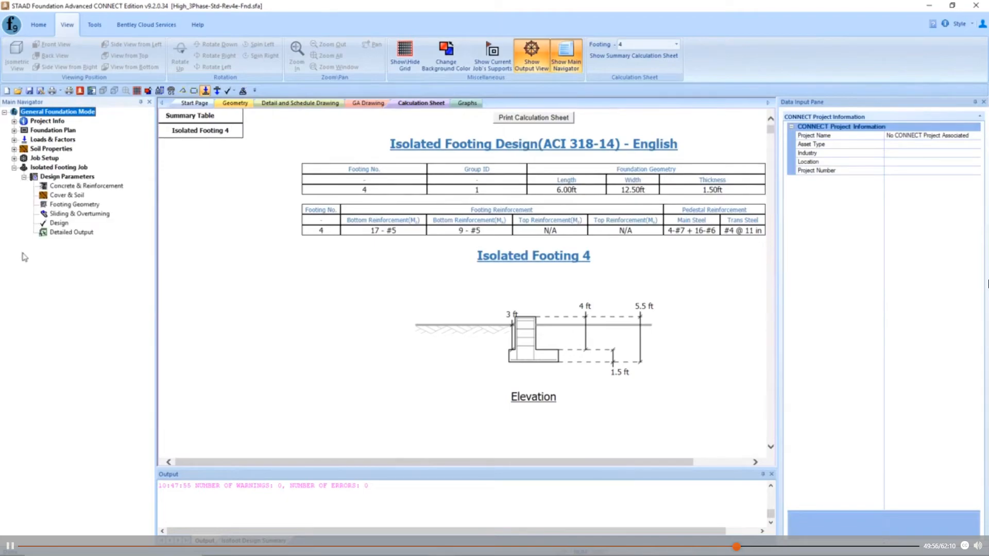
click(75, 214)
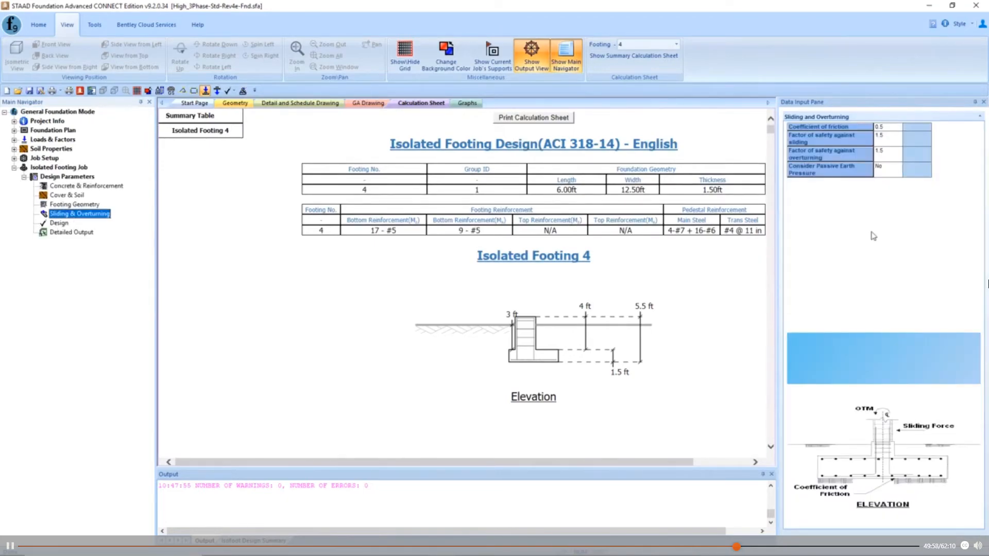
click(82, 205)
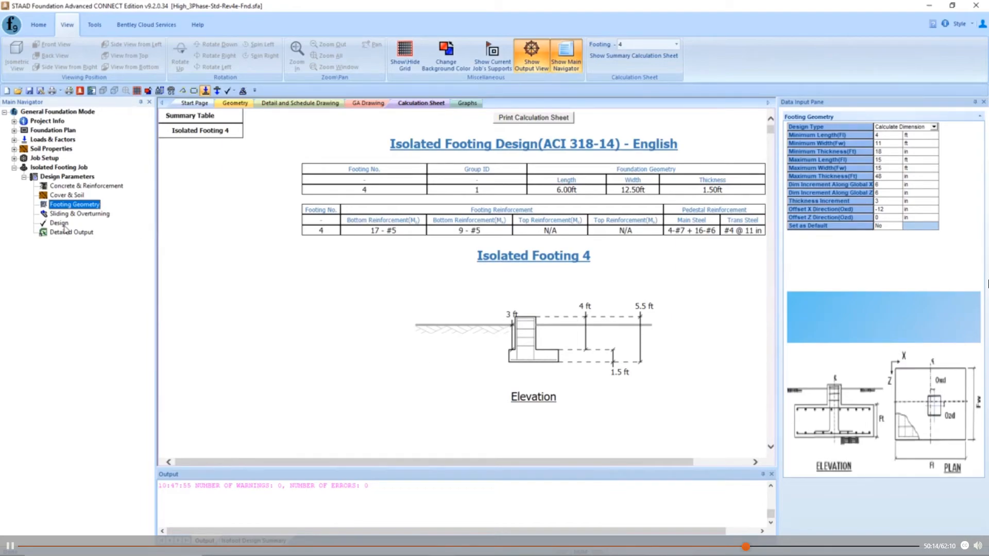
- Run Analysis + Design for the right spread footing job, saving the modified project first
click(40, 25)
click(135, 65)
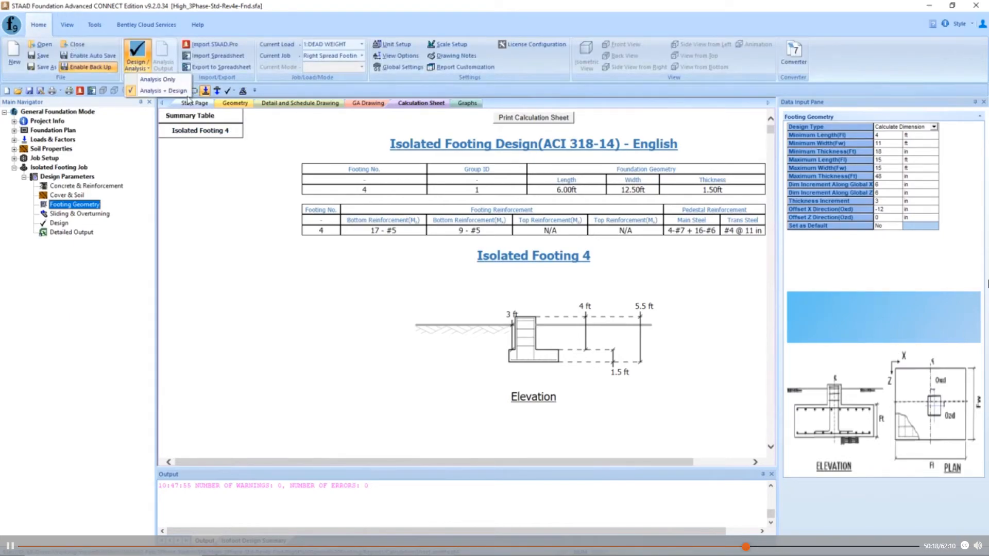
click(180, 95)
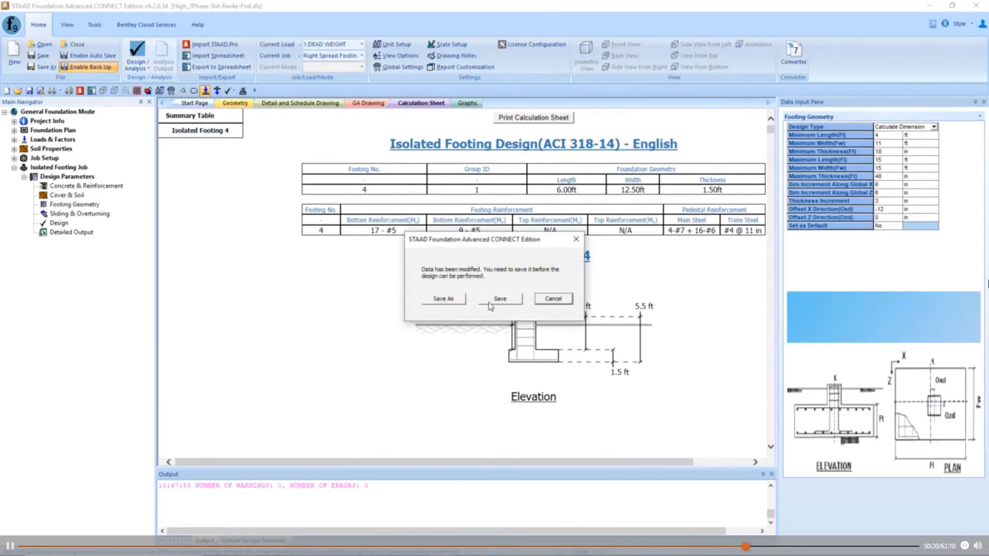
click(492, 298)
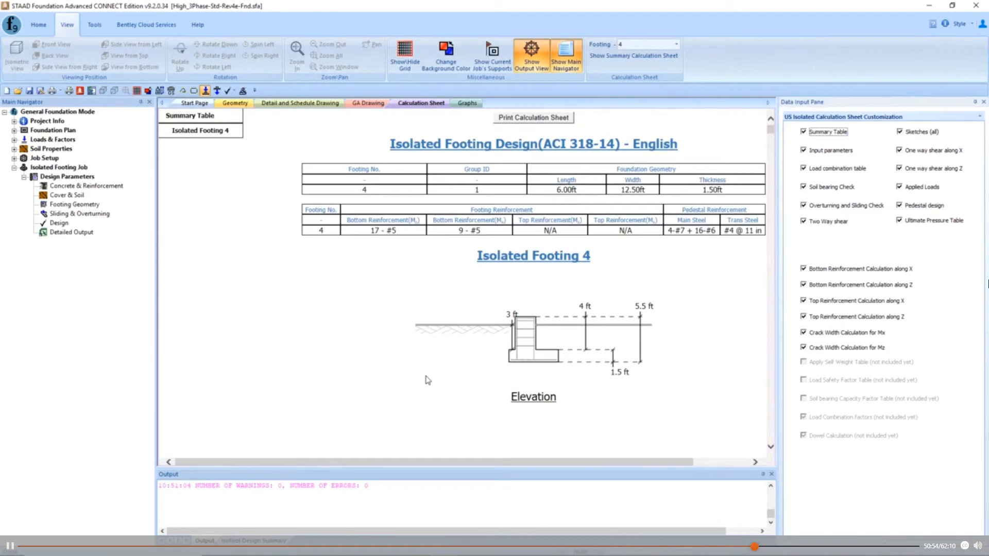
- Examine footing 4's plan, design parameters, load combinations, applied loads, final footing size and gross corner pressures in the calculation sheet
scroll(400, 272, down, 5)
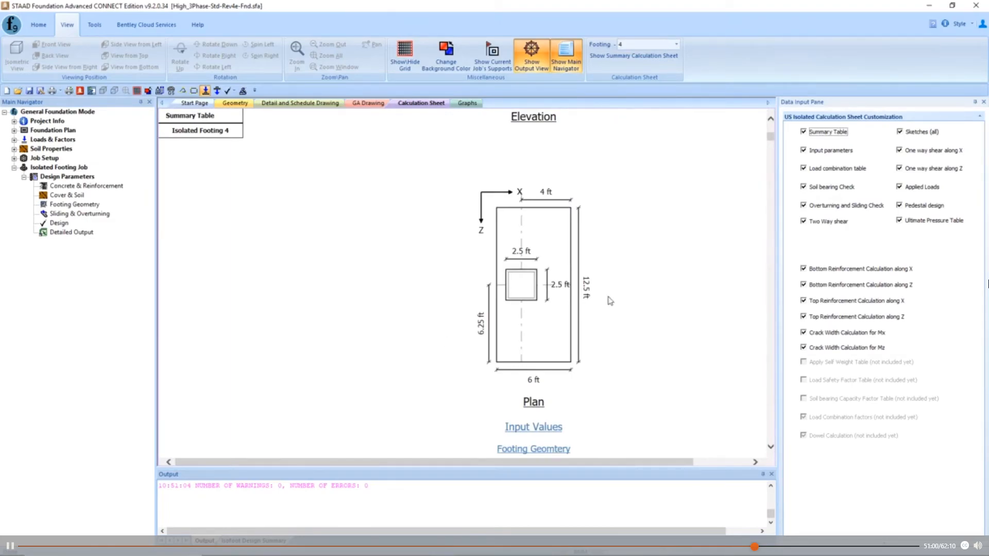
scroll(610, 301, down, 20)
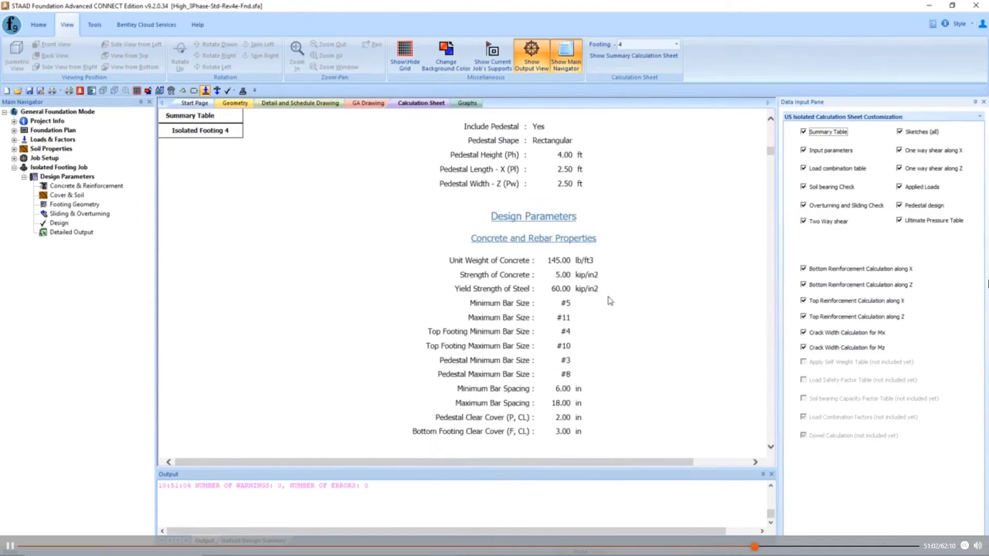
scroll(610, 301, down, 5)
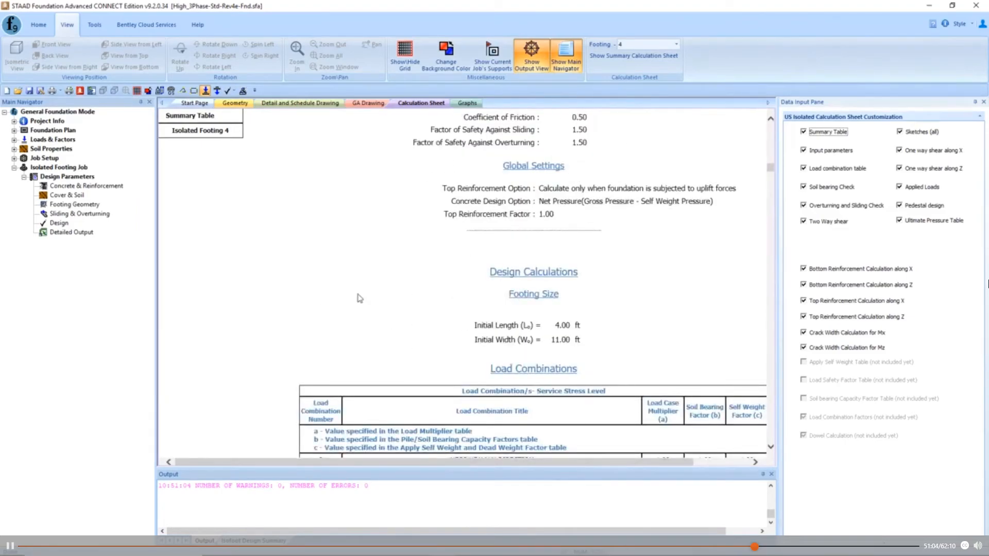
scroll(332, 287, down, 20)
scroll(254, 296, down, 20)
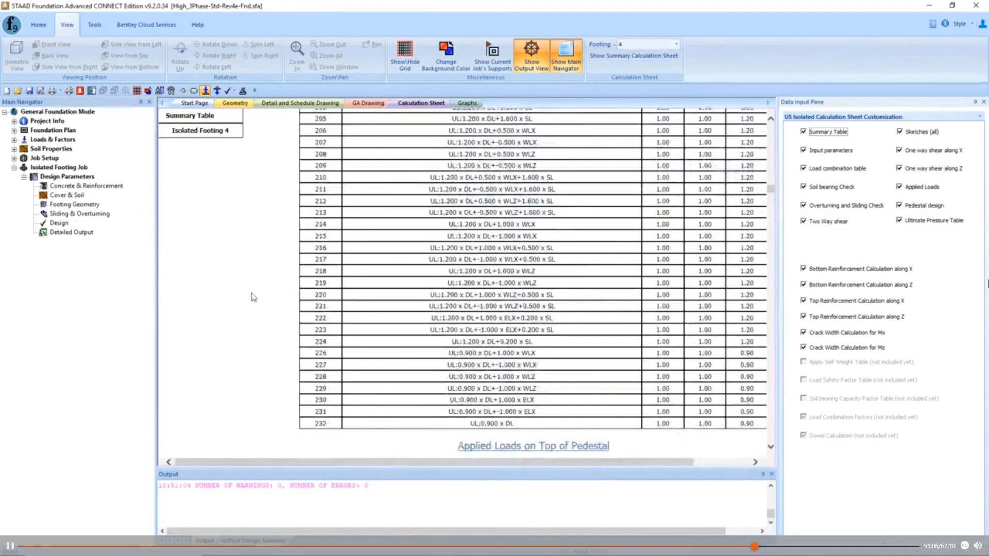
scroll(254, 298, down, 20)
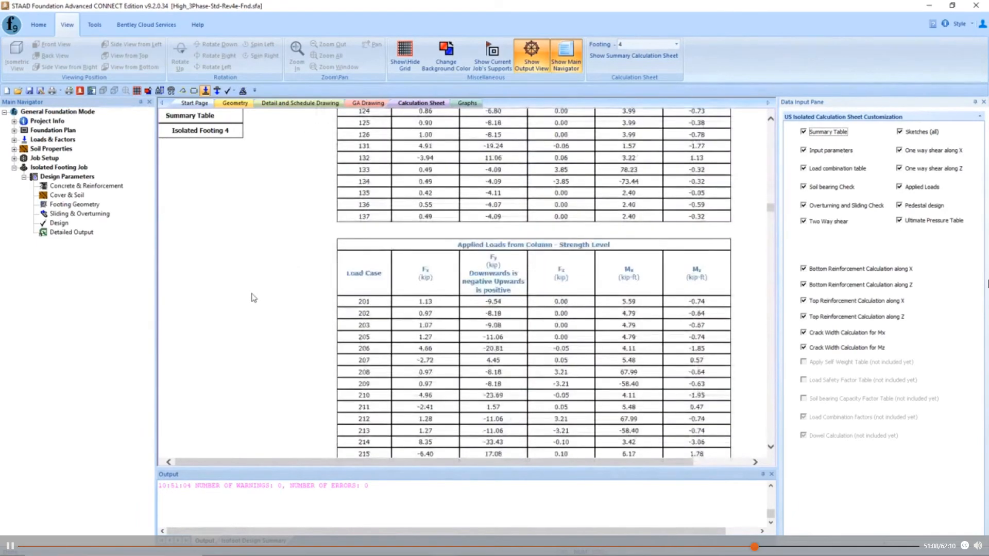
scroll(254, 298, down, 3)
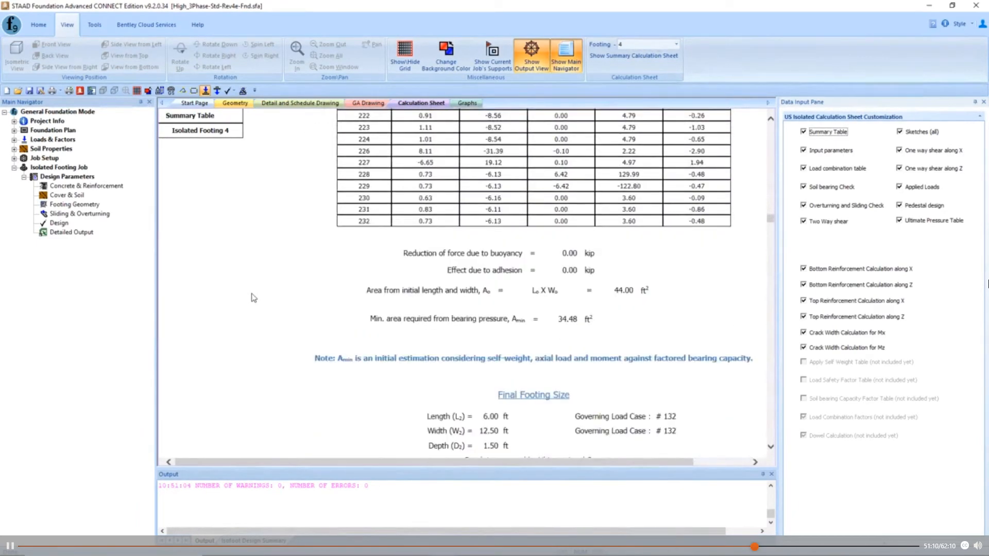
scroll(254, 301, down, 12)
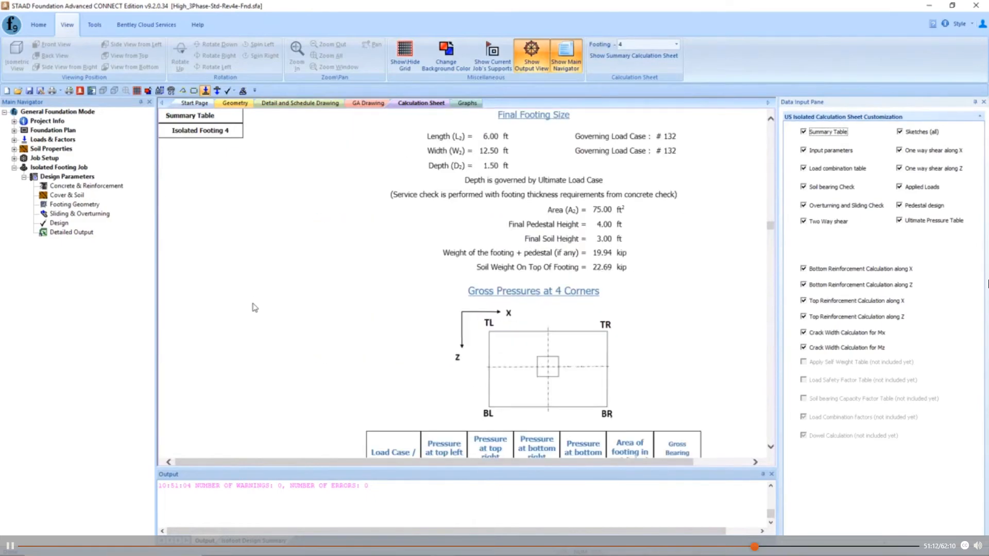
scroll(254, 308, down, 9)
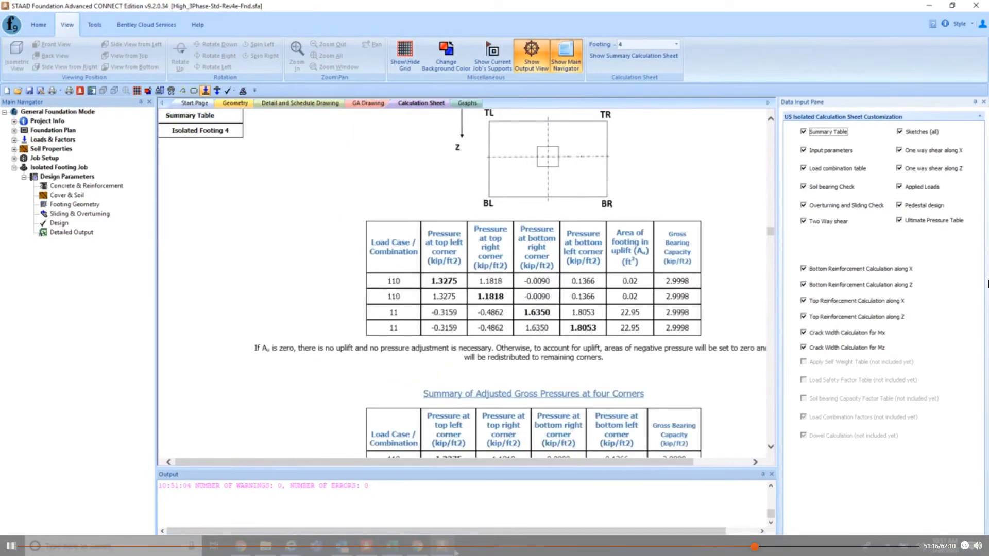
- Switch to the Excel workbook to review the Scenario 2 quantity comparison, and return to STAAD Foundation Advanced
click(391, 547)
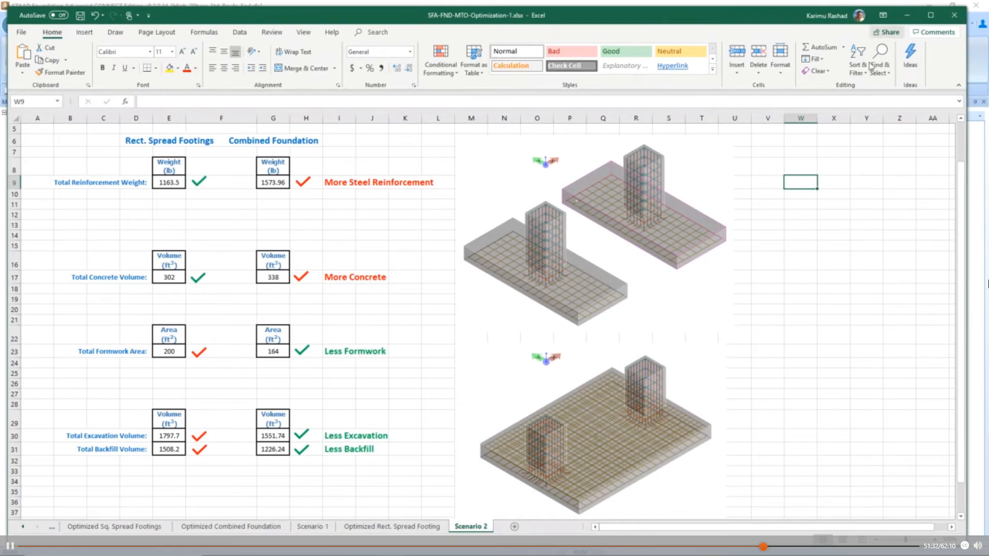
click(907, 15)
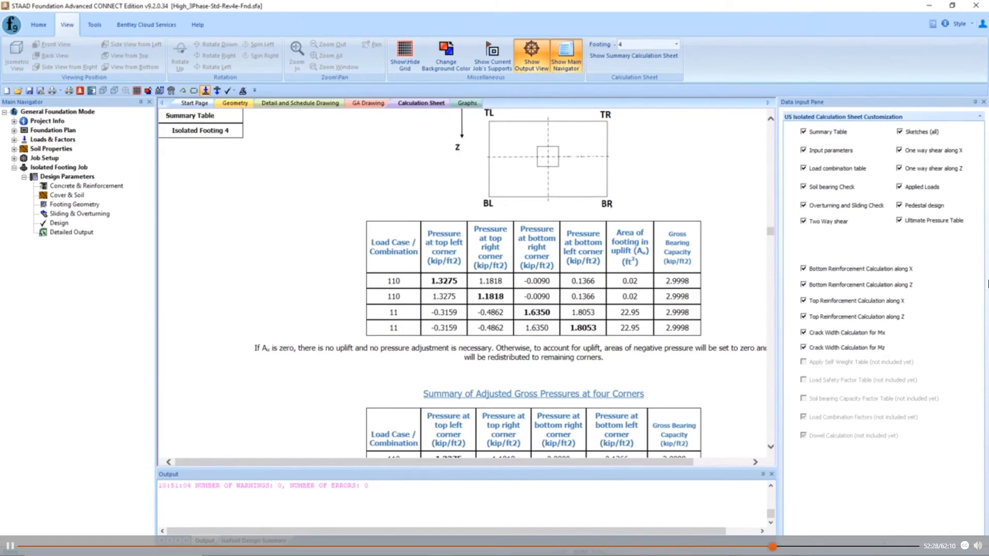
click(988, 283)
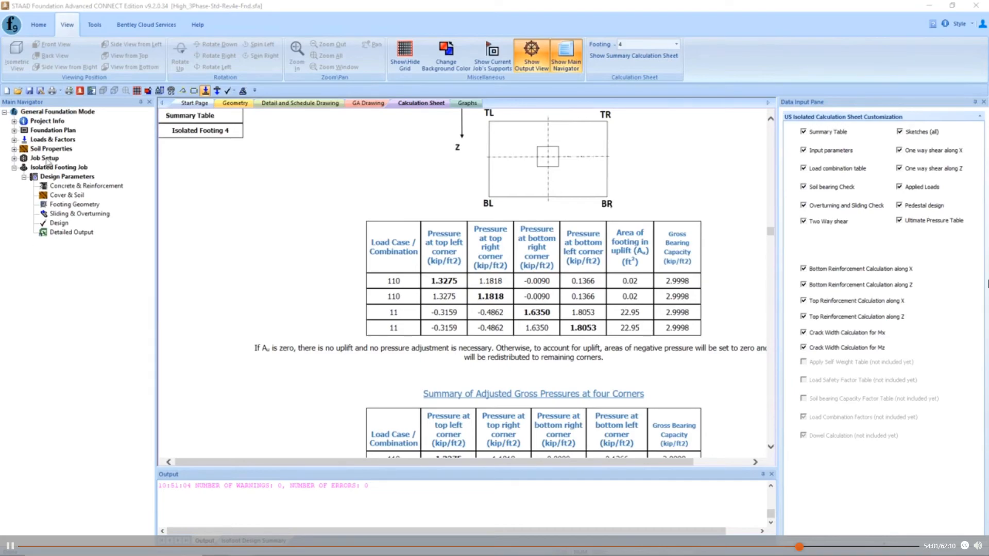
- Review the job's cover and soil parameters alongside the footing geometry, and check the soil type options with Cohesionless Soil selected
click(76, 196)
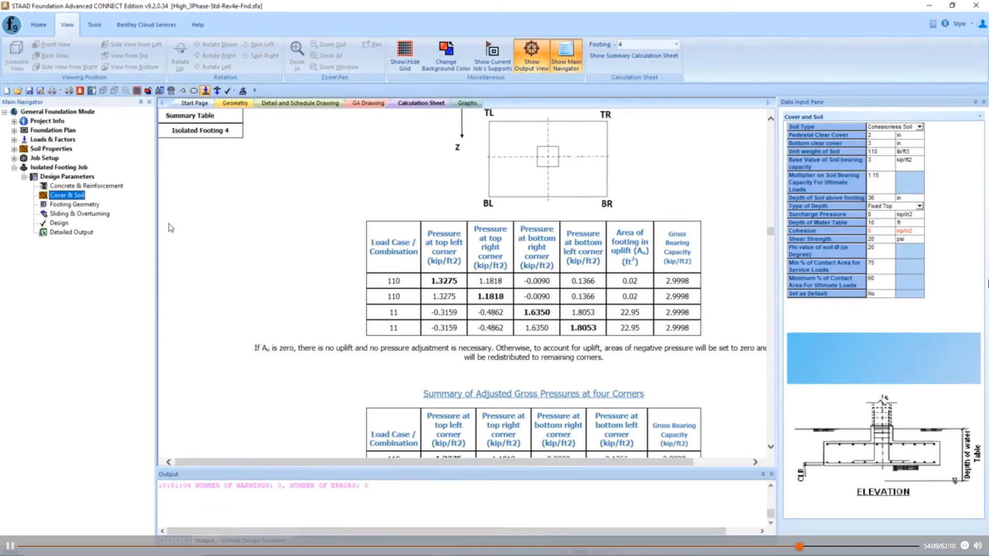
click(236, 103)
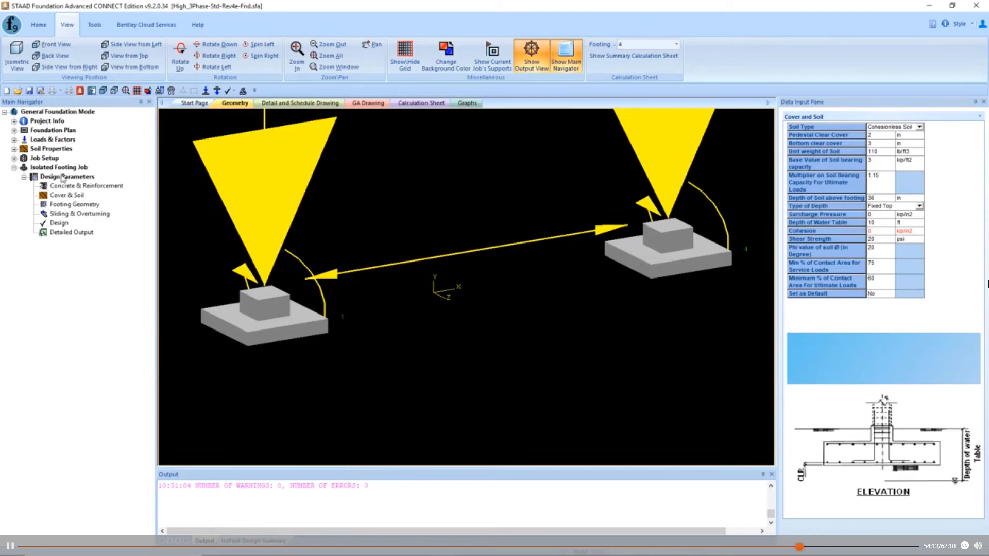
click(66, 195)
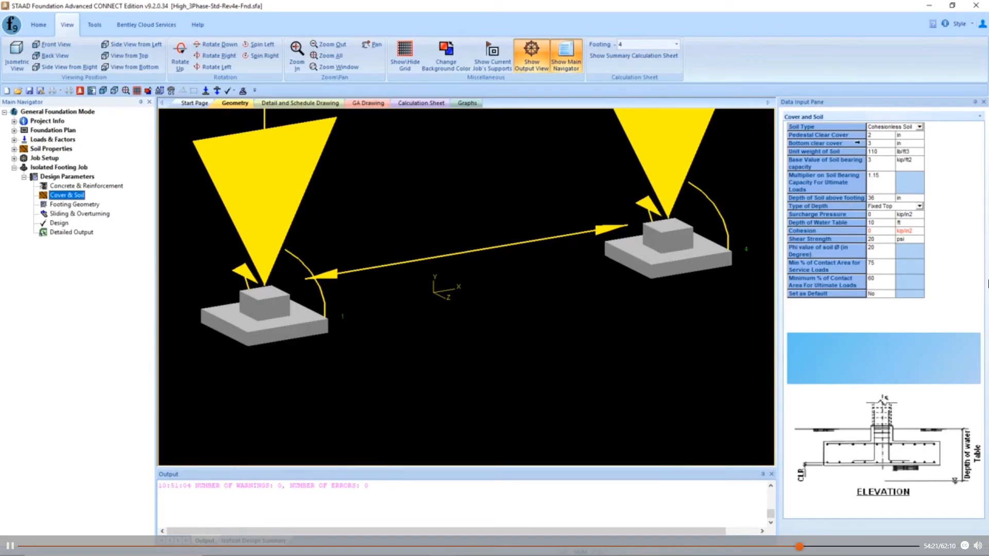
click(919, 127)
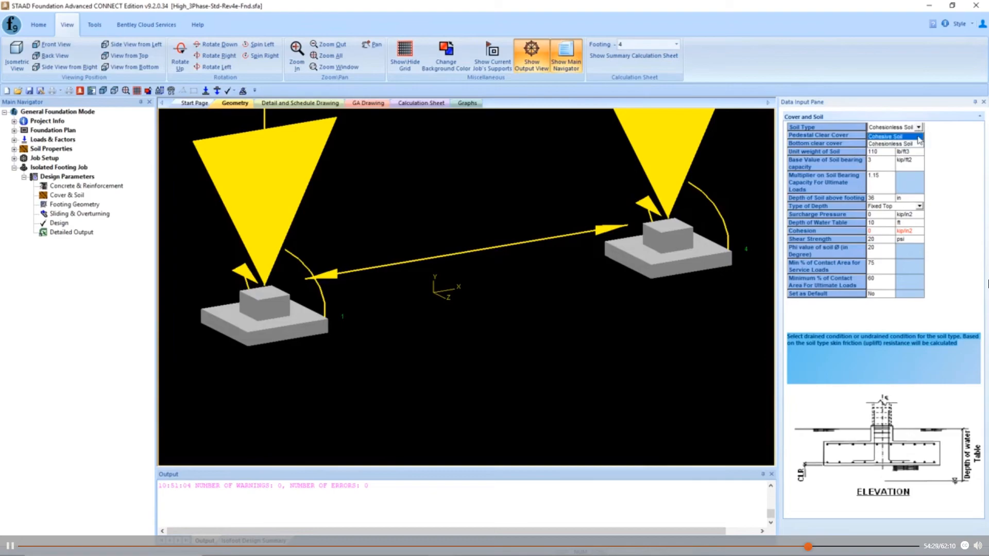
click(918, 142)
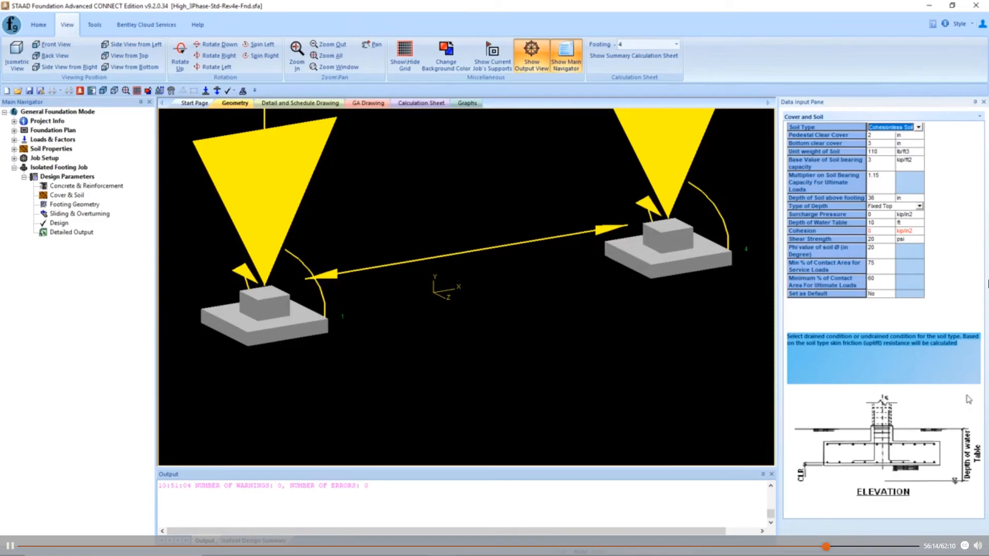
click(988, 284)
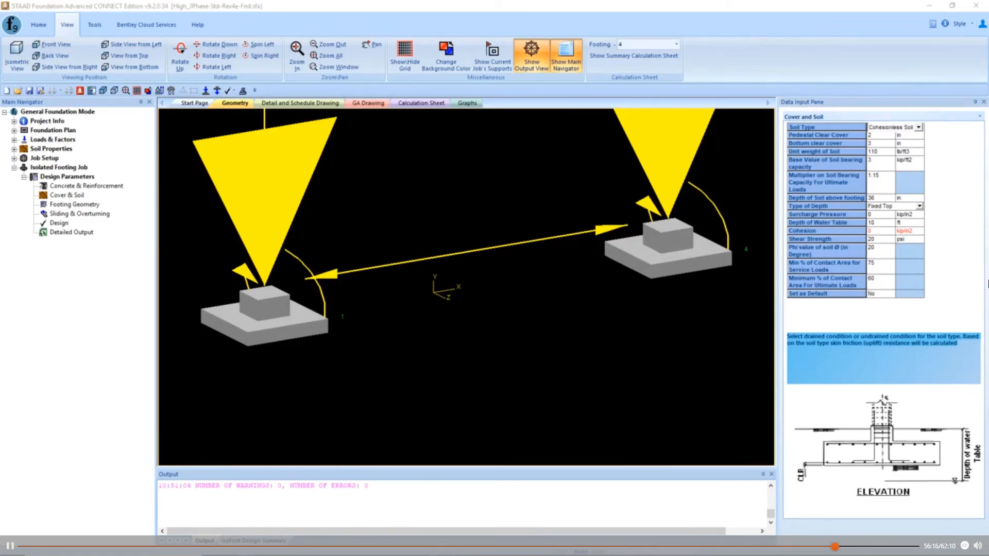
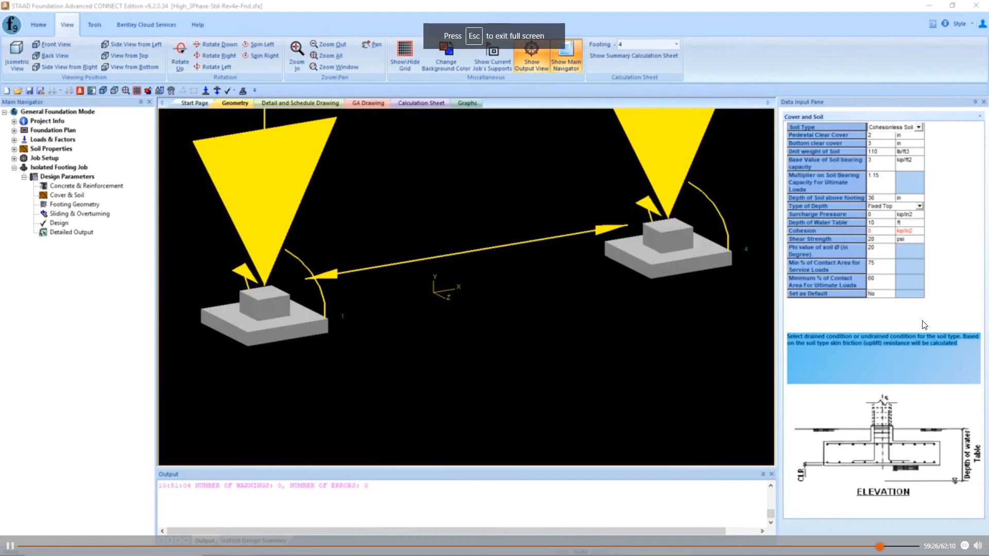
- Exit the full-screen webinar video, bring the Slides window forward and reposition it, and check its content in full screen
key(Escape)
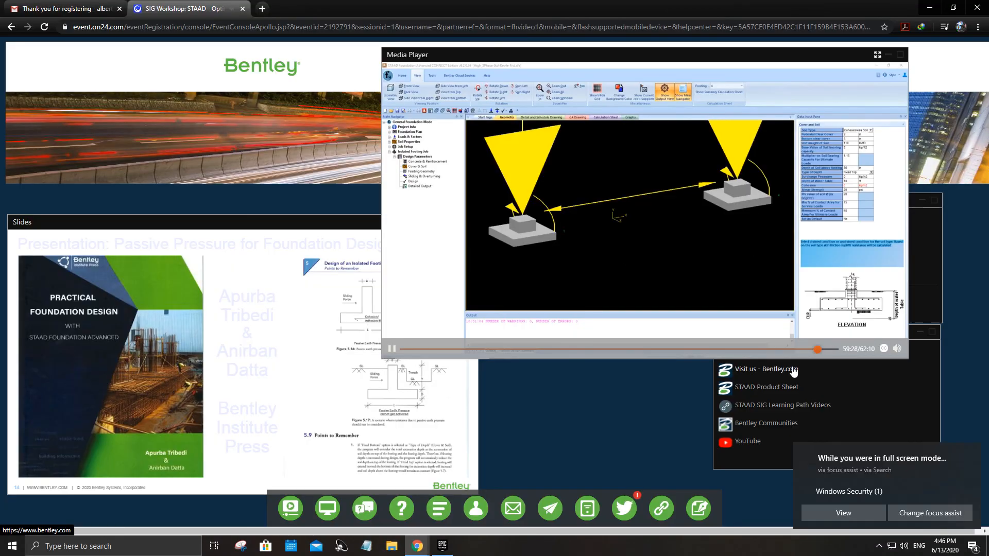
click(260, 228)
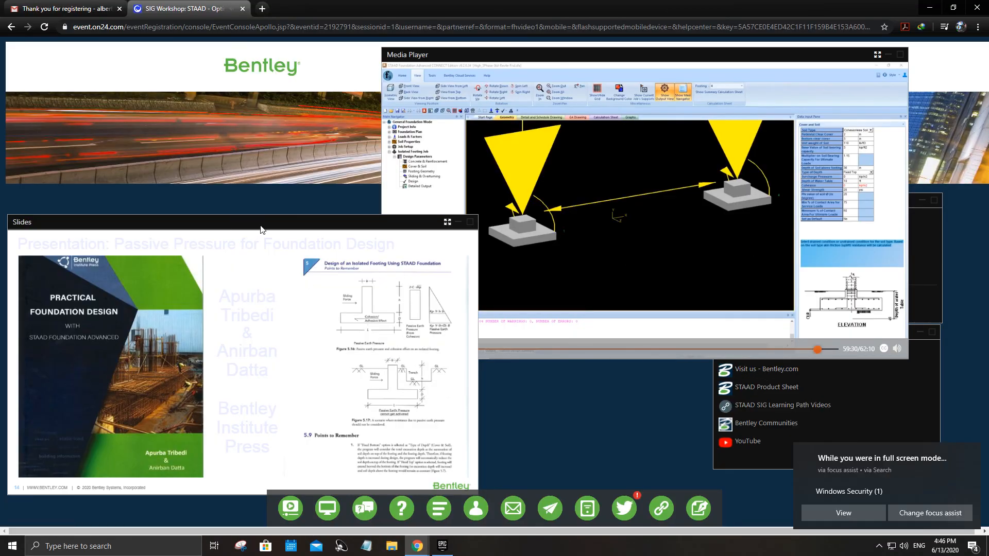
drag(260, 228, 335, 221)
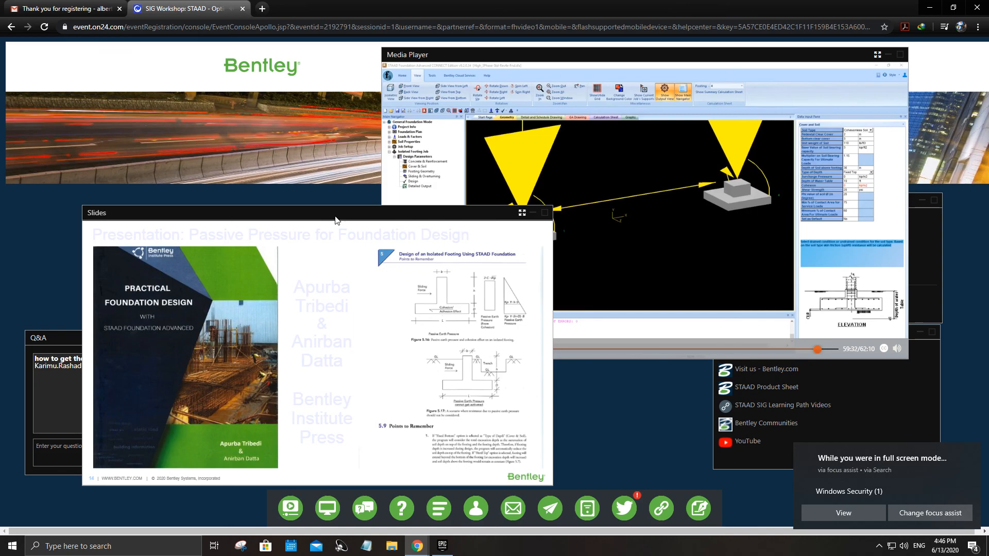
click(522, 213)
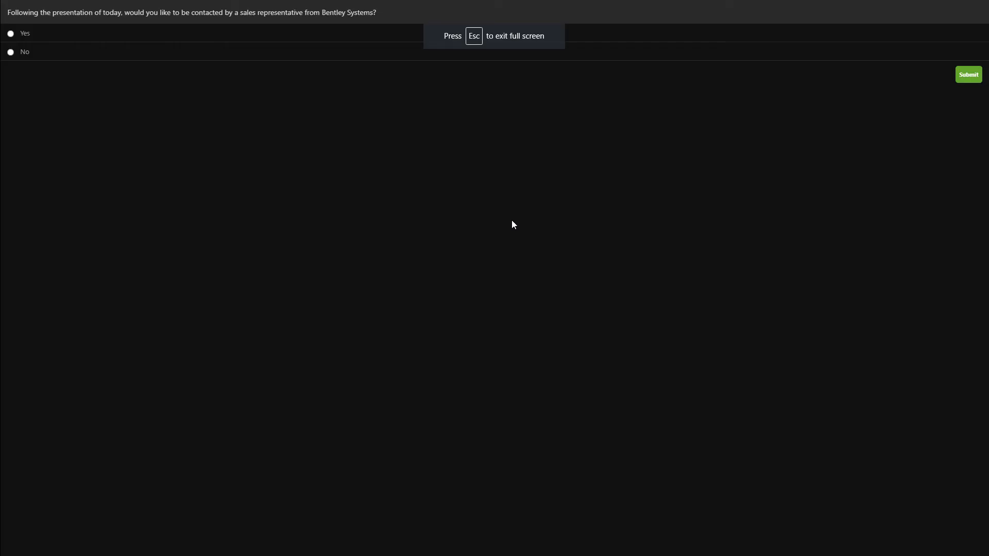
key(Escape)
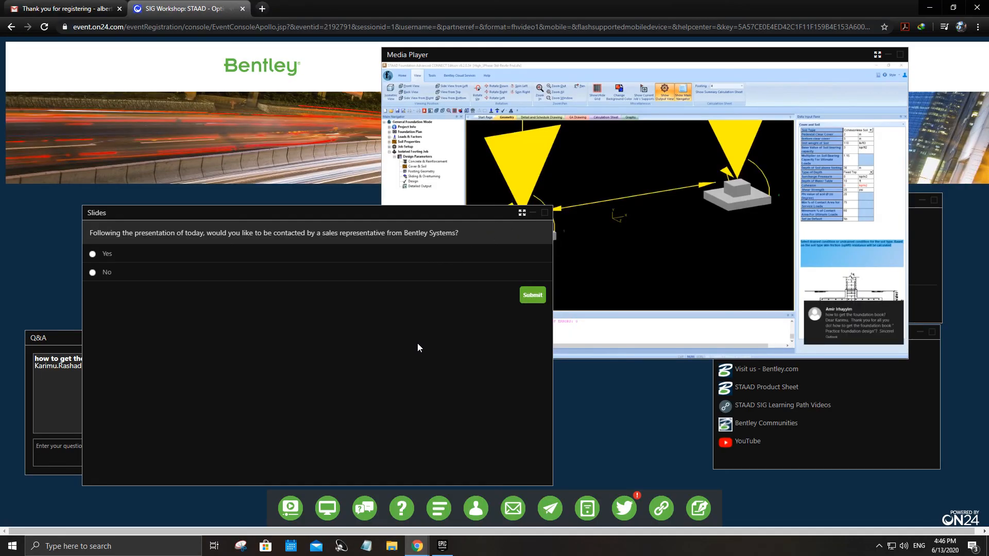
- Submit No to the poll question about being contacted by a Bentley Systems sales representative, and bring the Media Player to the front
click(92, 273)
click(532, 297)
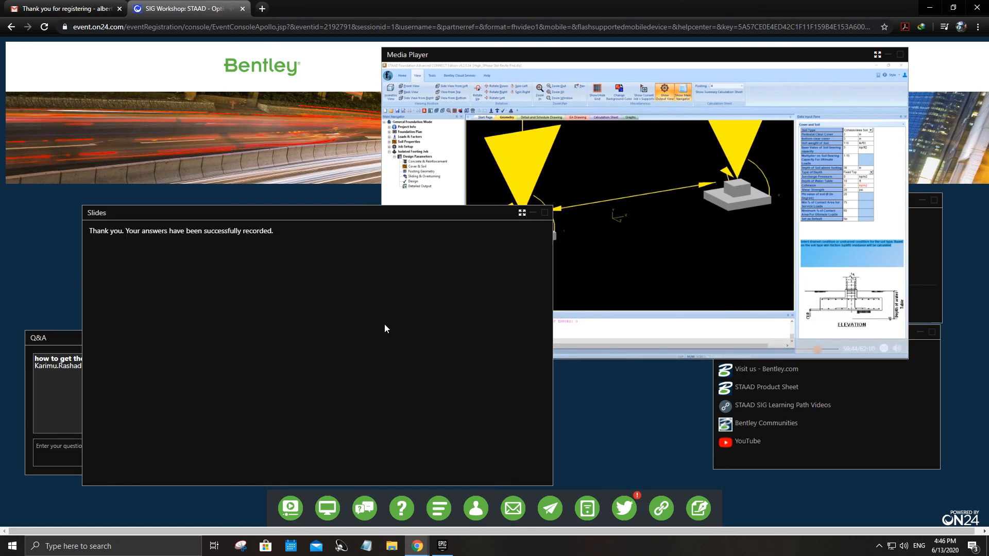
click(567, 61)
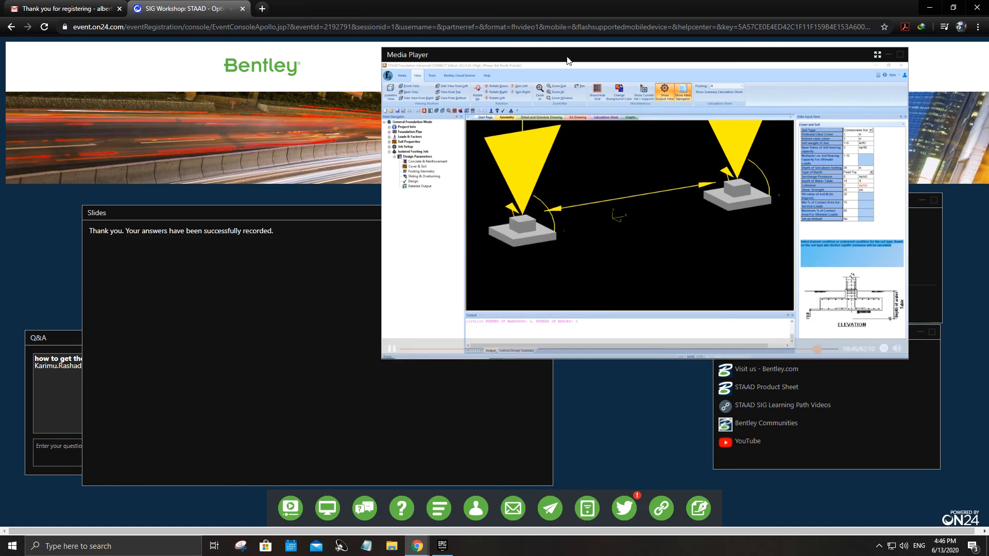